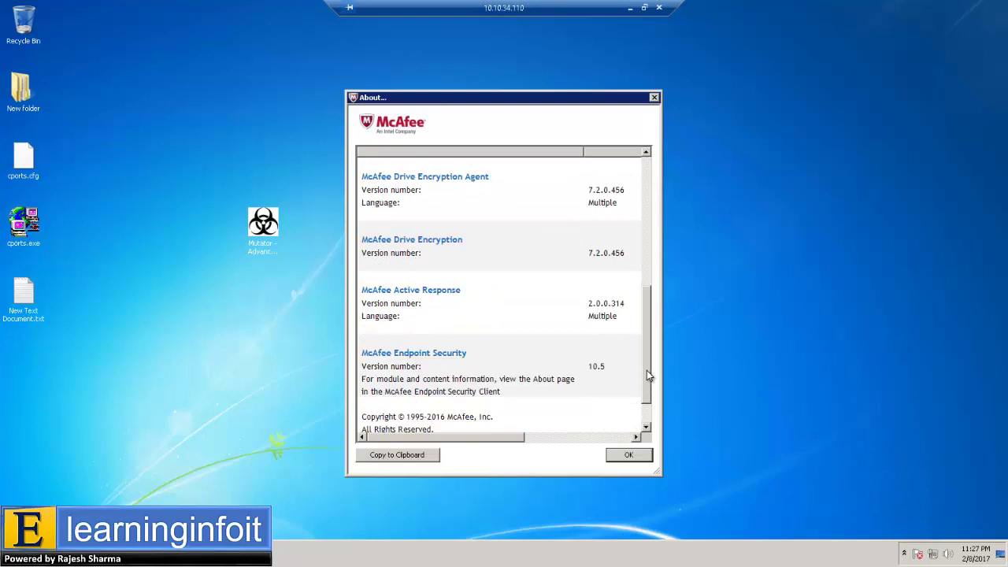
Review the installed McAfee products and agent details in the About window and close it.
{"action": "left_click_drag", "start_coordinate": [646, 392], "coordinate": [650, 413]}
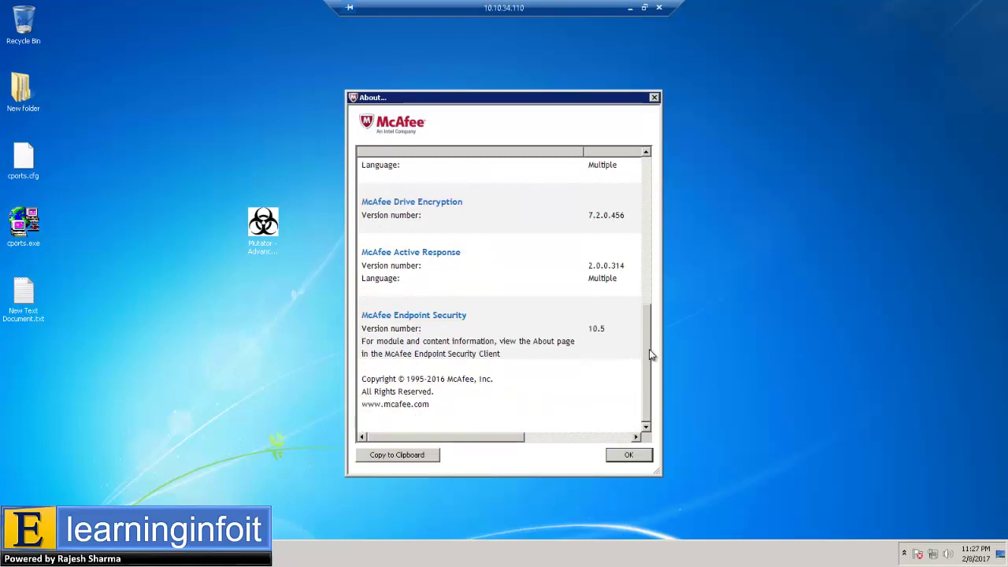
{"action": "left_click_drag", "start_coordinate": [650, 356], "coordinate": [650, 316]}
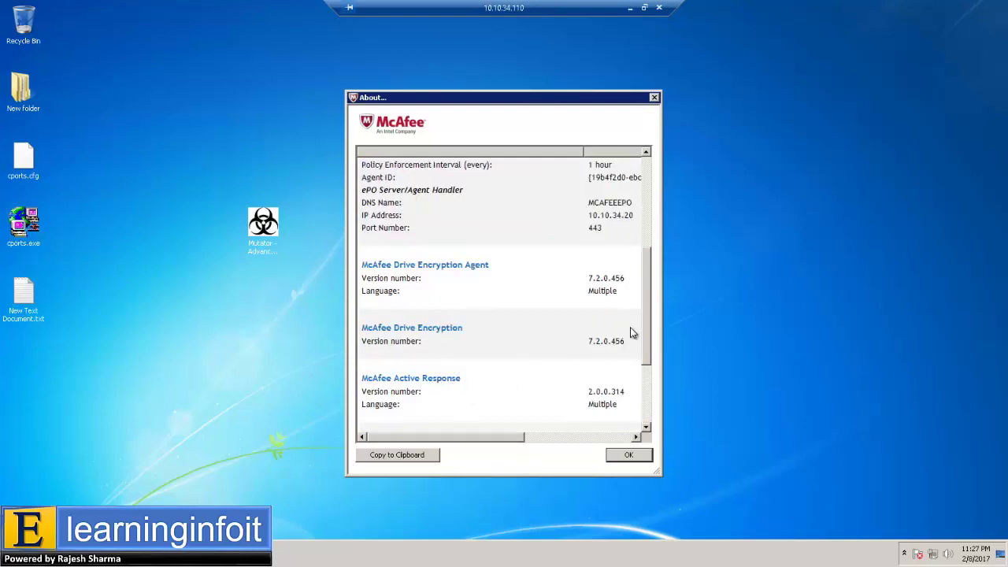
{"action": "left_click_drag", "start_coordinate": [651, 322], "coordinate": [646, 227]}
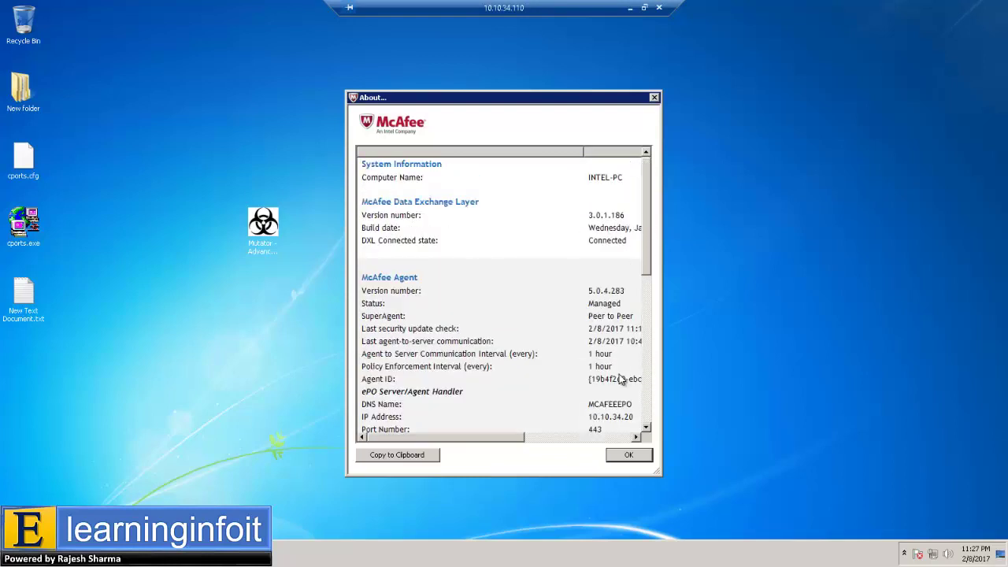
{"action": "left_click", "coordinate": [632, 455]}
Open McAfee Endpoint Security, examine the module versions on its About page, and close both windows.
{"action": "left_click", "coordinate": [17, 553]}
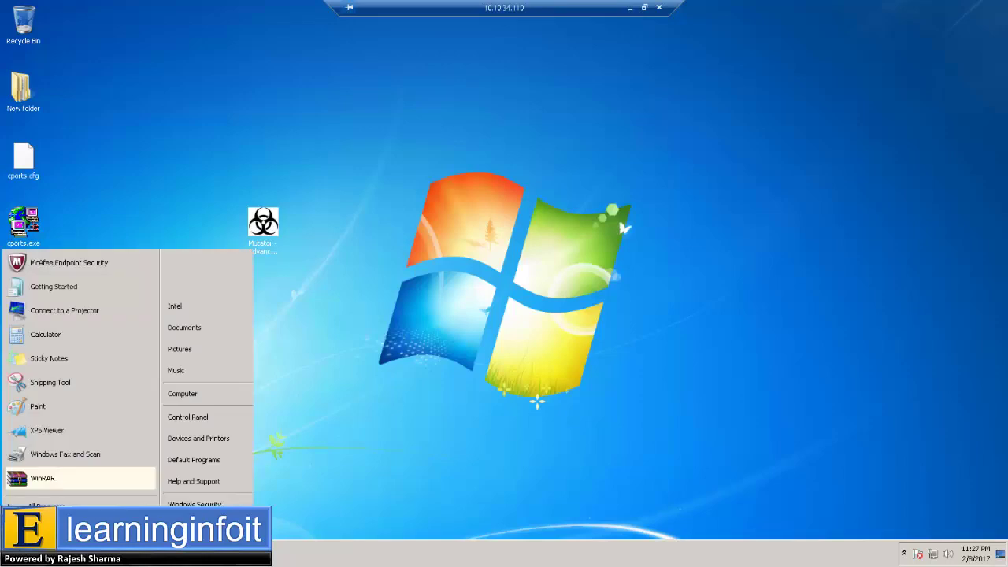
{"action": "left_click", "coordinate": [94, 260]}
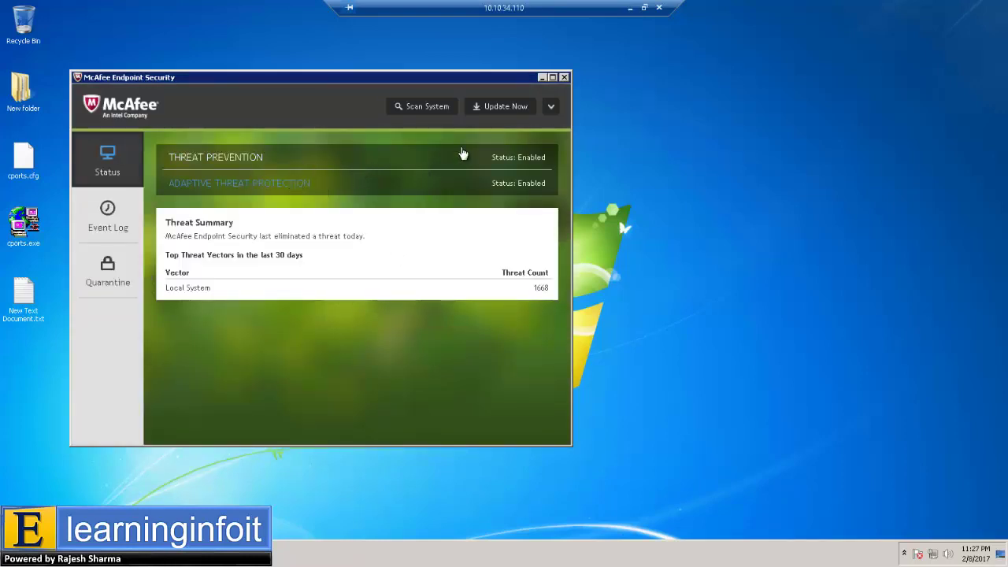
{"action": "left_click", "coordinate": [551, 106]}
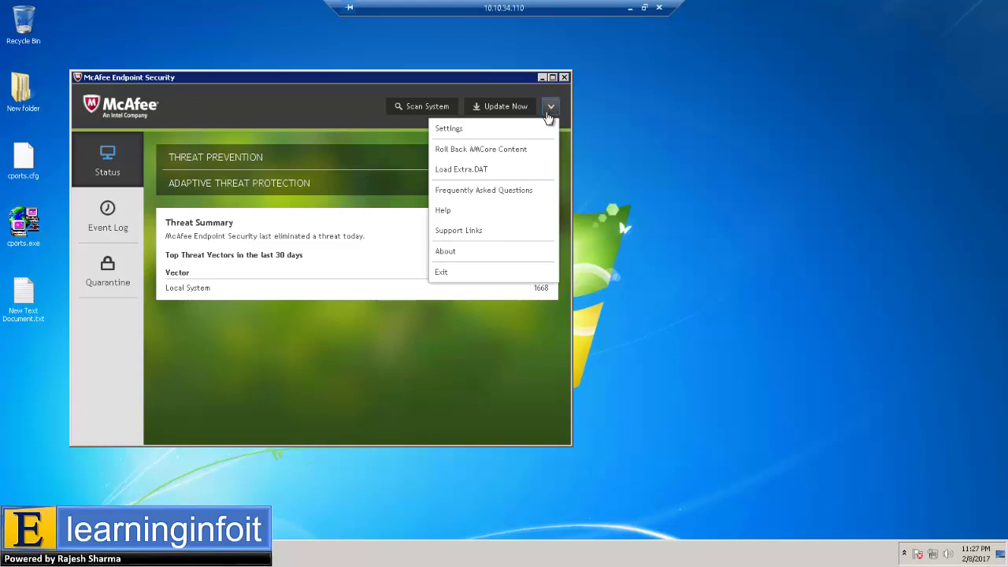
{"action": "left_click", "coordinate": [486, 251]}
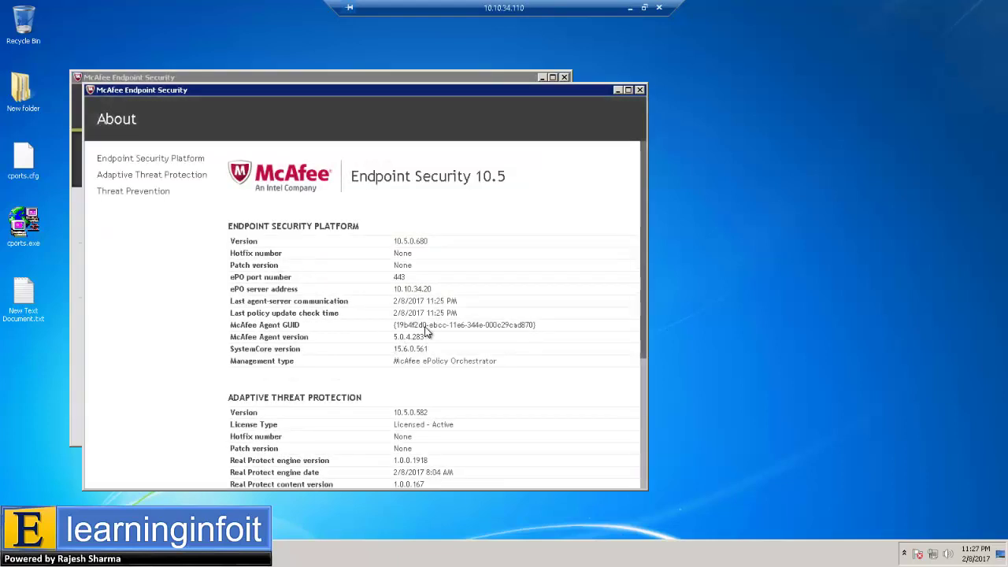
{"action": "left_click_drag", "start_coordinate": [644, 219], "coordinate": [644, 288]}
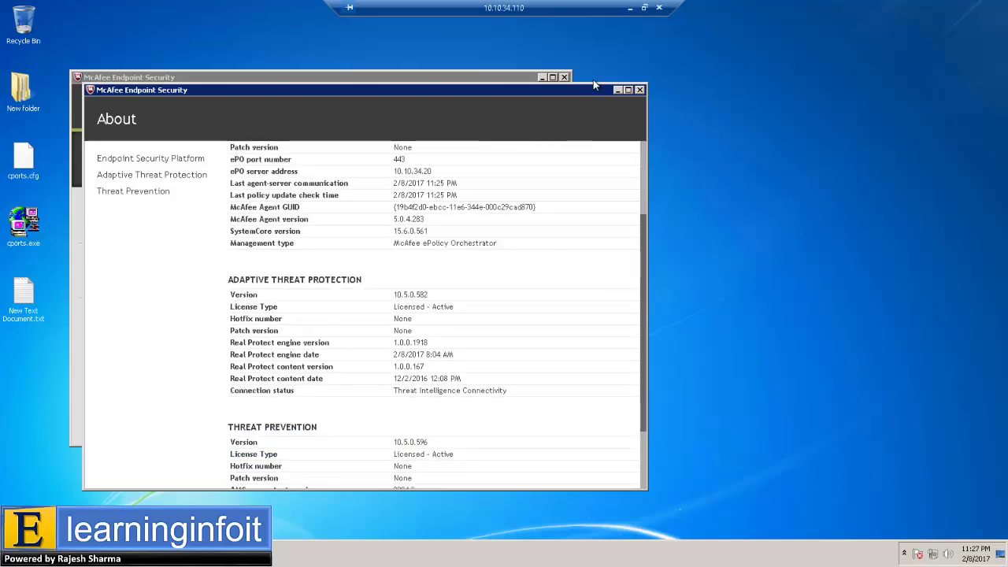
{"action": "left_click", "coordinate": [639, 90]}
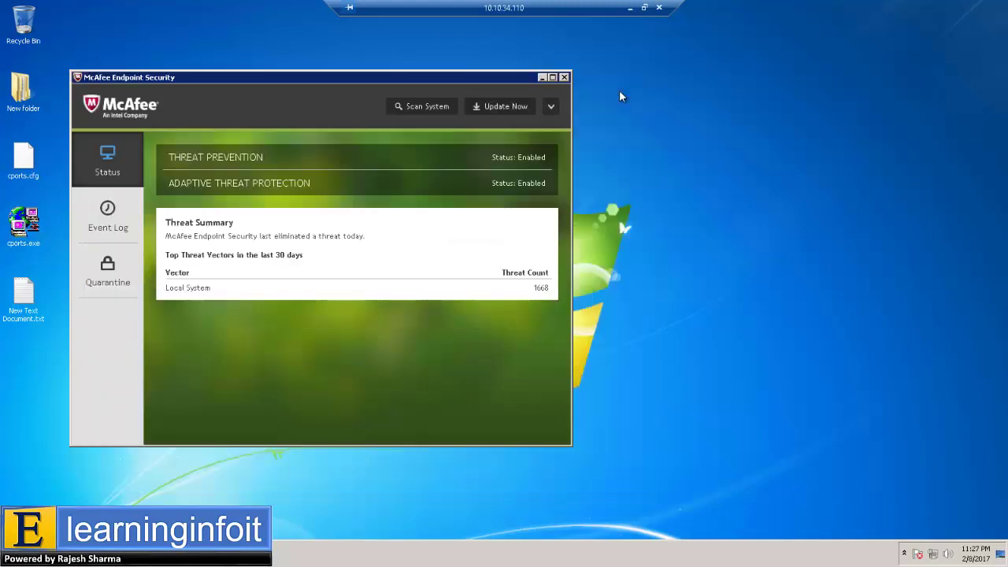
{"action": "left_click", "coordinate": [564, 81]}
{"action": "right_click", "coordinate": [565, 81]}
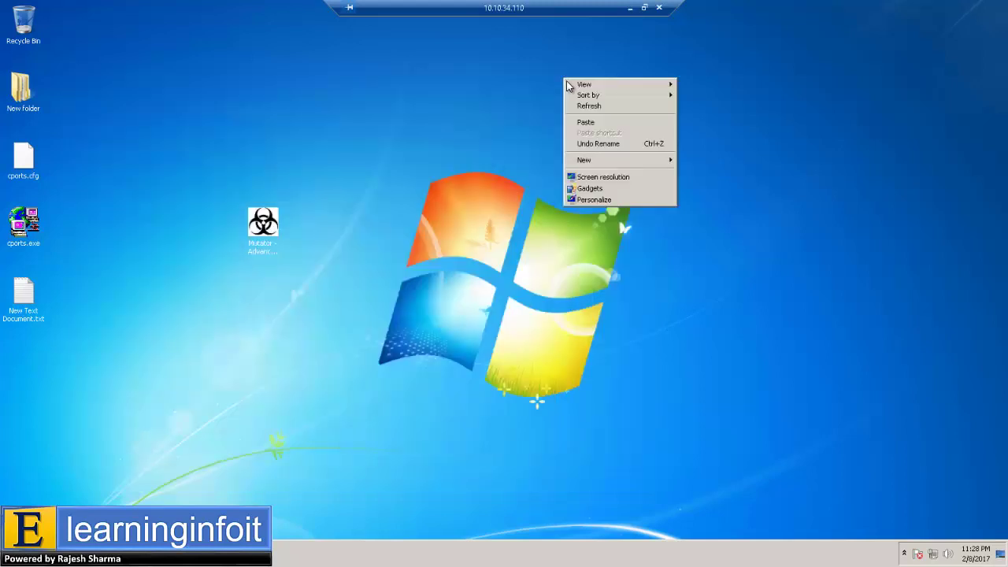
{"action": "left_click", "coordinate": [589, 105]}
{"action": "right_click", "coordinate": [585, 112]}
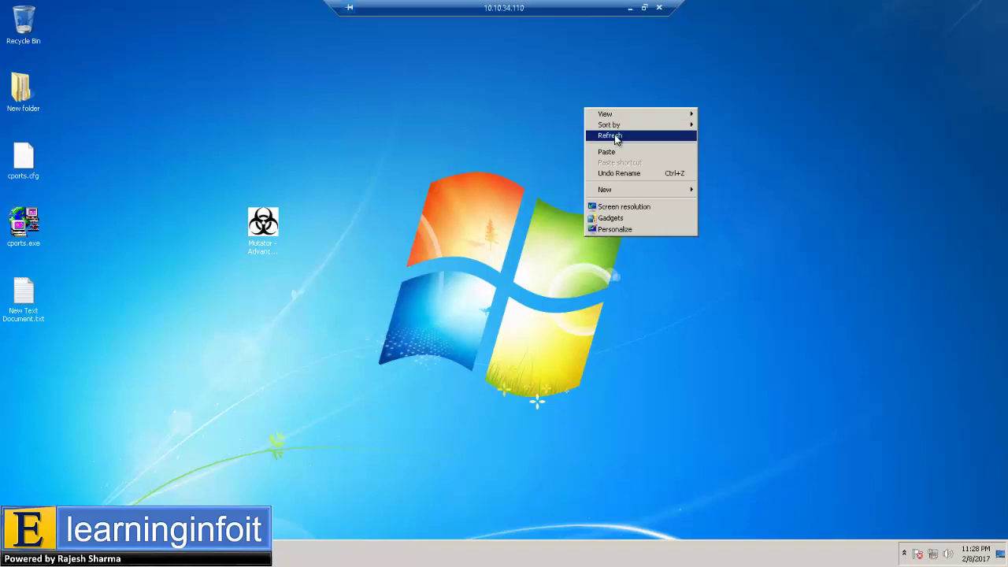
{"action": "left_click", "coordinate": [612, 133]}
{"action": "right_click", "coordinate": [465, 102]}
{"action": "left_click", "coordinate": [492, 130]}
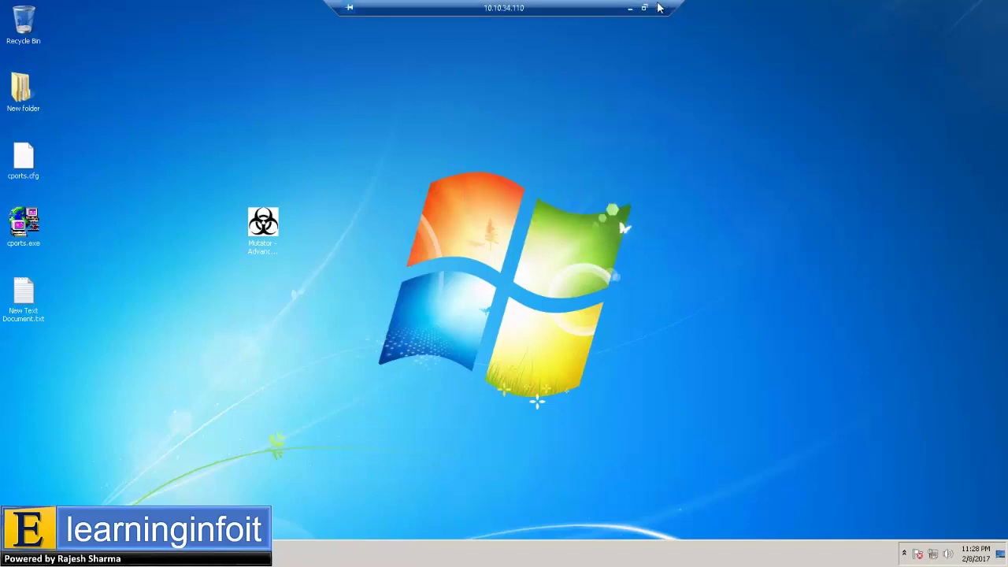
Minimize the remote desktop session and log on to ePolicy Orchestrator 5.3 as admin, entering the account password.
{"action": "left_click", "coordinate": [631, 7]}
{"action": "right_click", "coordinate": [356, 316]}
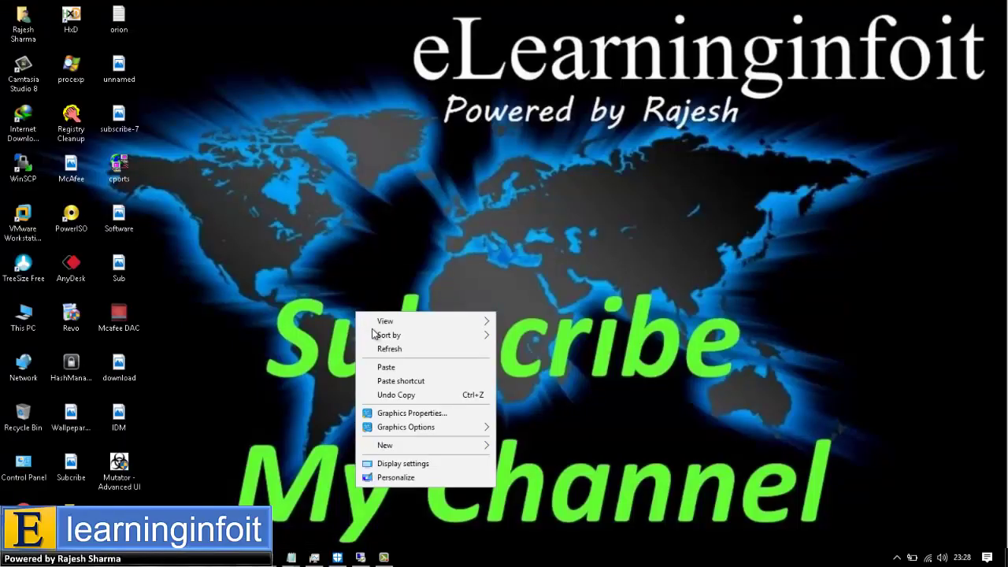
{"action": "left_click", "coordinate": [384, 349]}
{"action": "mouse_move", "coordinate": [148, 558]}
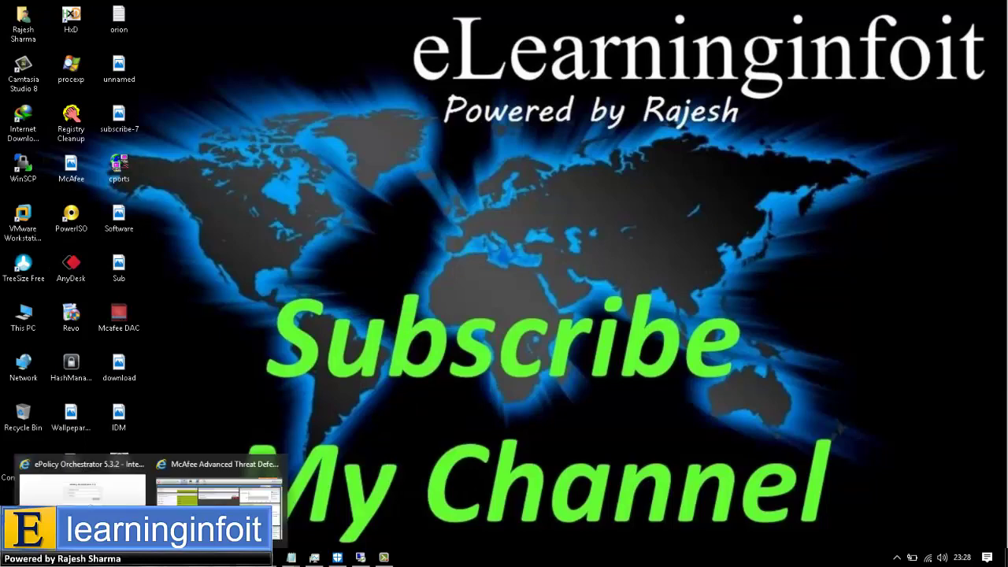
{"action": "left_click", "coordinate": [55, 502]}
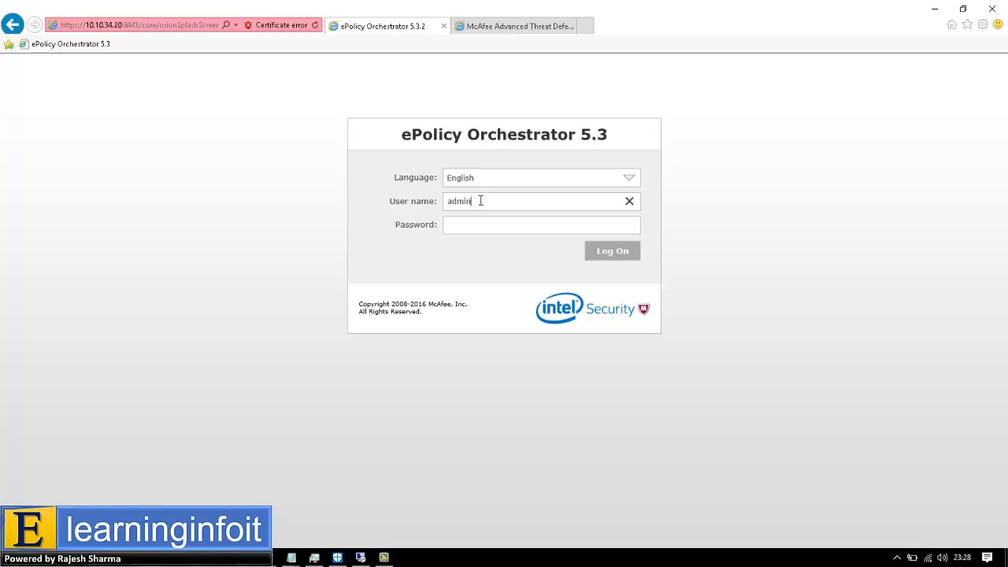
{"action": "type", "text": "***"}
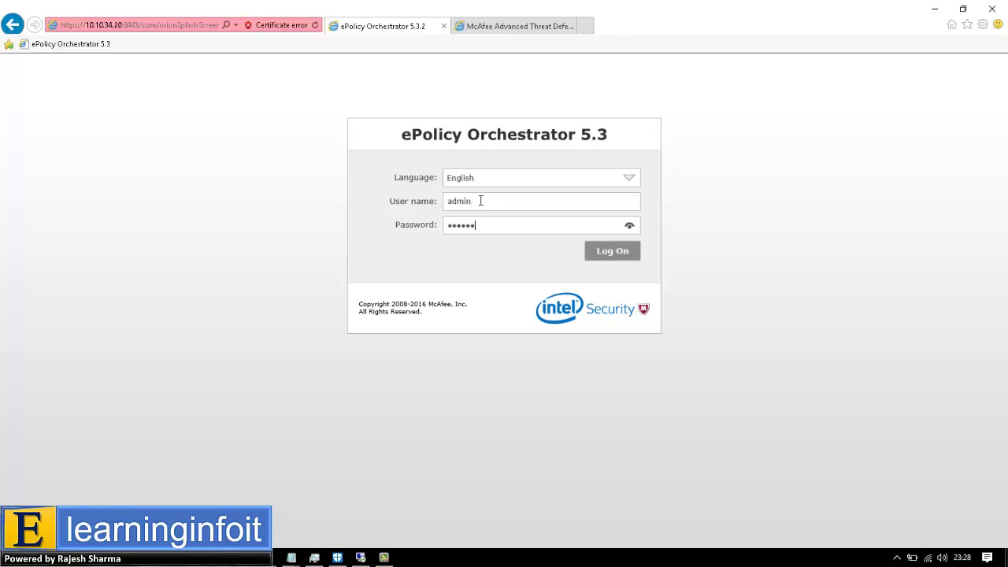
{"action": "type", "text": "******"}
{"action": "key", "text": "Return"}
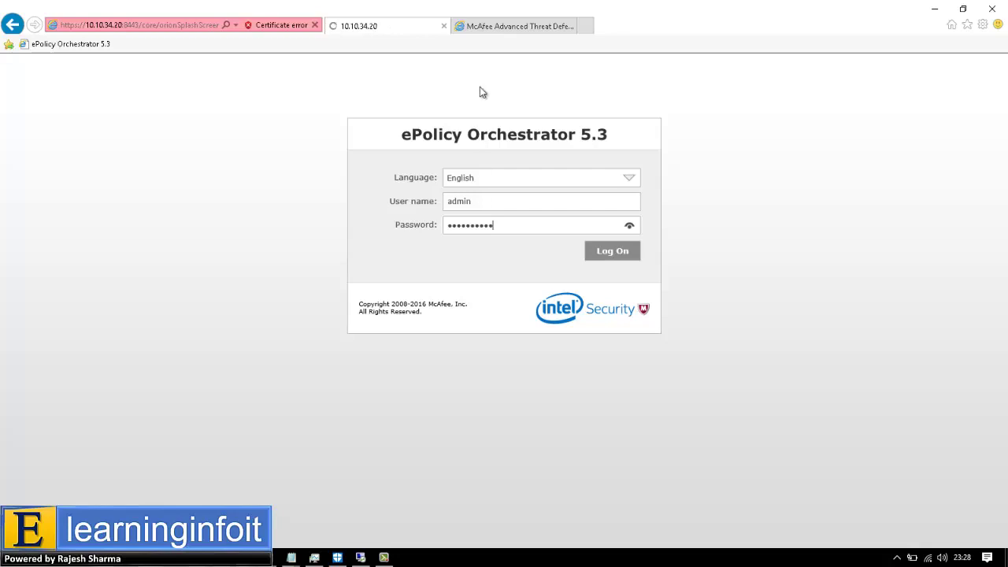
Show all results in the Advanced Threat Defense analysis reports, review the analyzed samples, and return to the dashboard.
{"action": "left_click", "coordinate": [482, 27]}
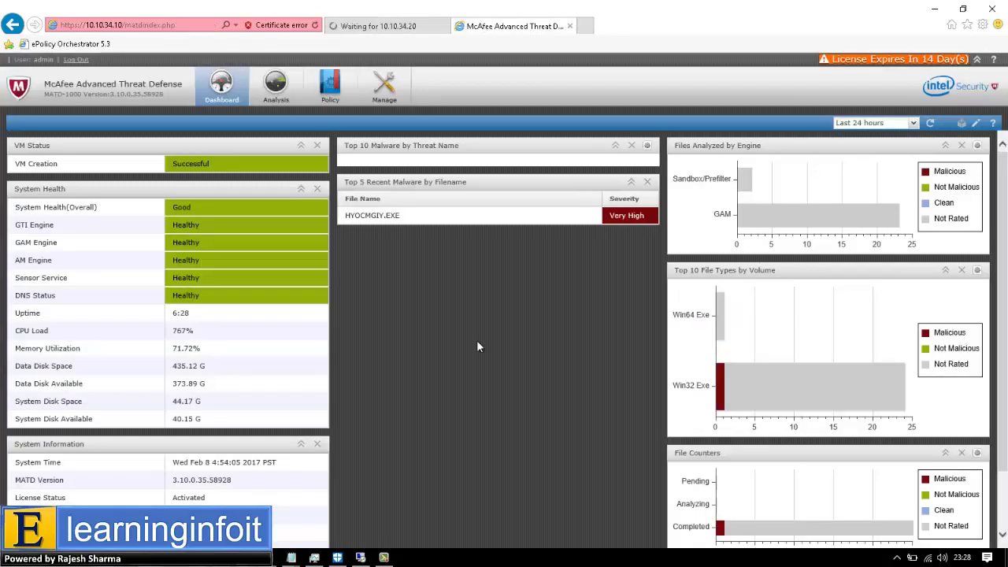
{"action": "left_click", "coordinate": [282, 97]}
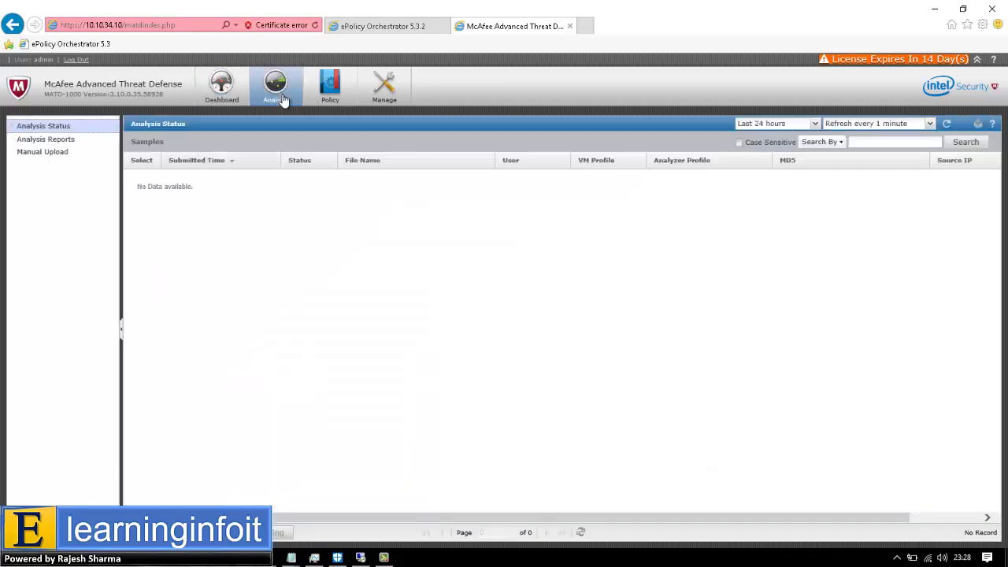
{"action": "left_click", "coordinate": [45, 138]}
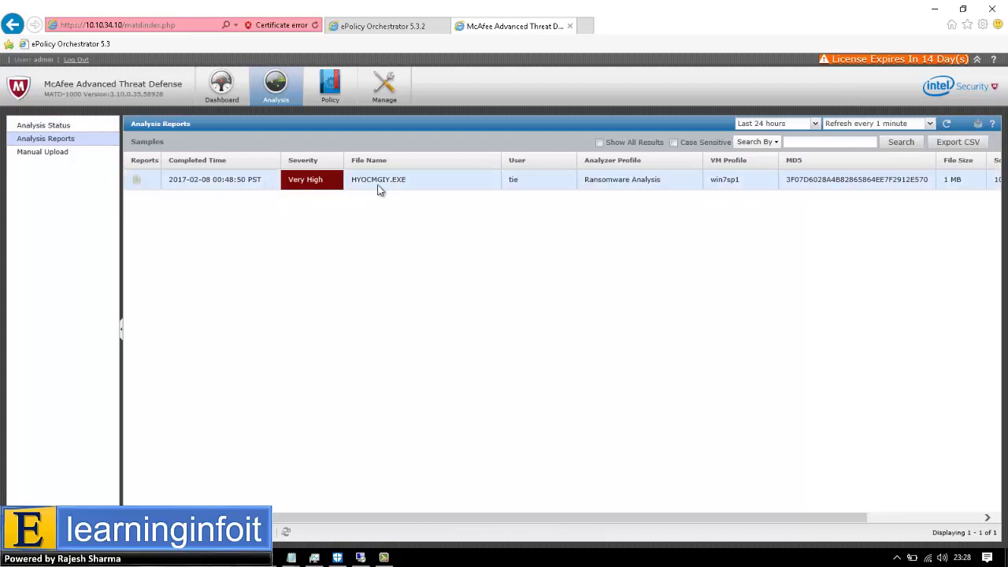
{"action": "left_click", "coordinate": [600, 142]}
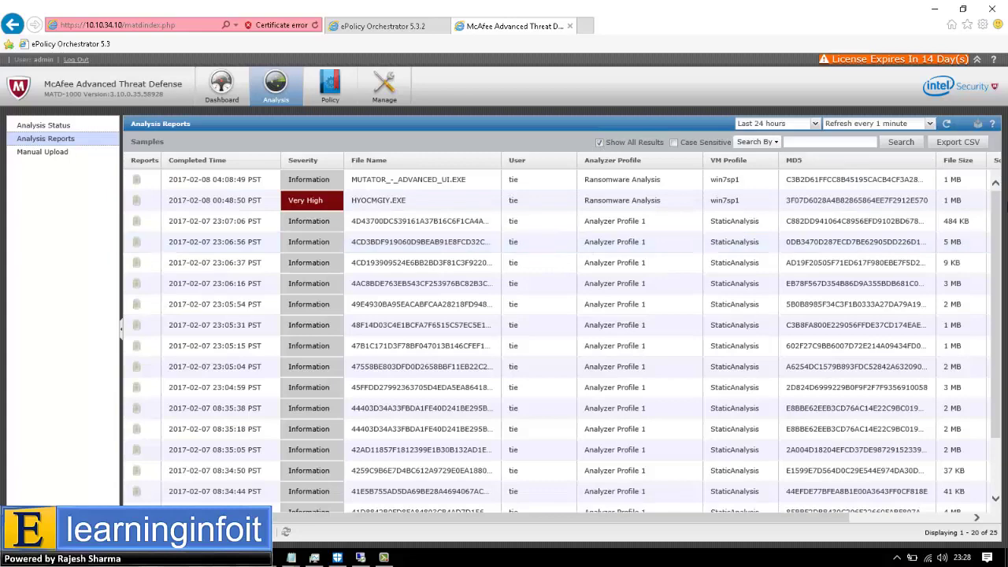
{"action": "left_click_drag", "start_coordinate": [997, 224], "coordinate": [997, 203]}
{"action": "left_click", "coordinate": [221, 91]}
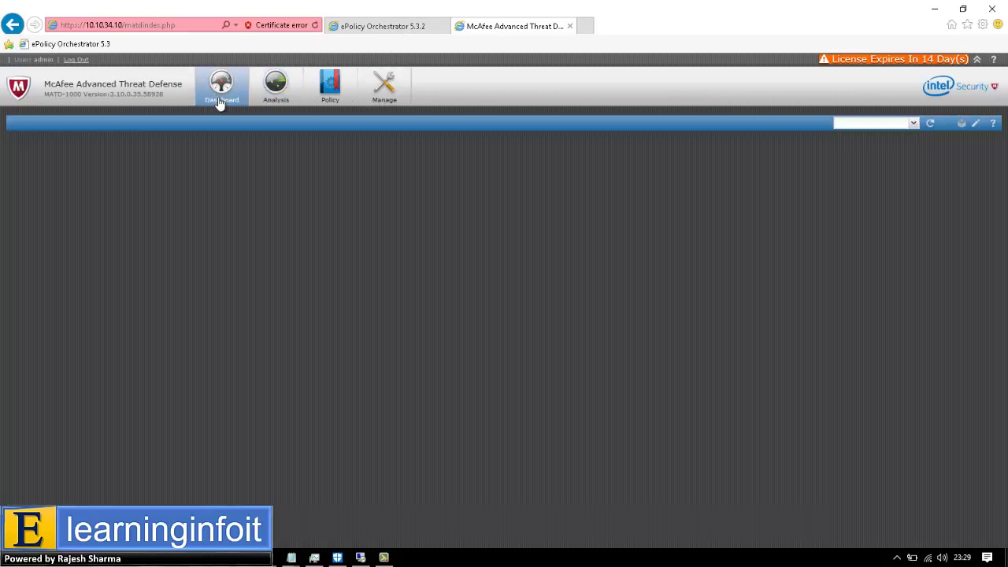
Switch back to ePolicy Orchestrator and open the Active Response Workspace.
{"action": "left_click", "coordinate": [420, 28]}
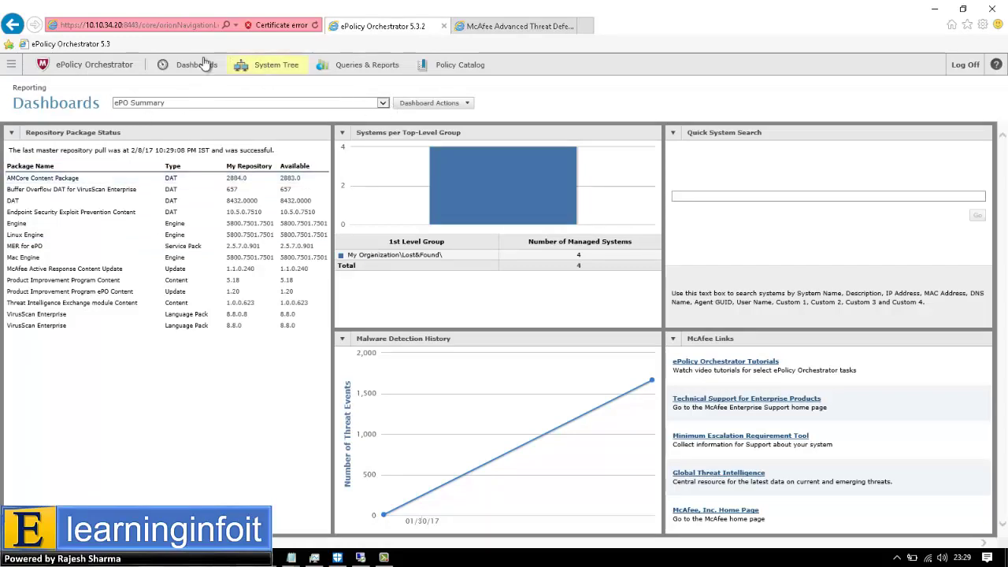
{"action": "left_click", "coordinate": [12, 66]}
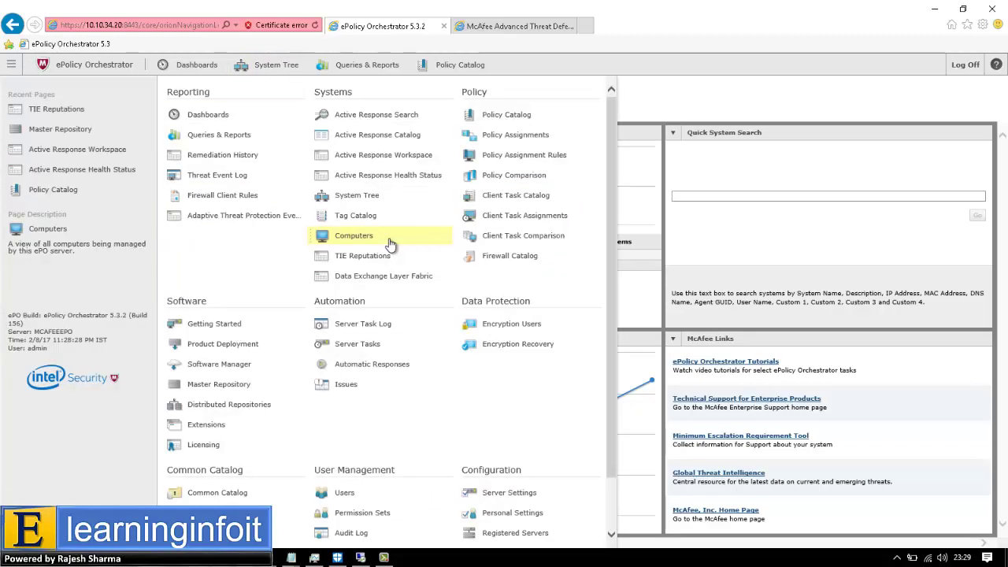
{"action": "left_click", "coordinate": [403, 155]}
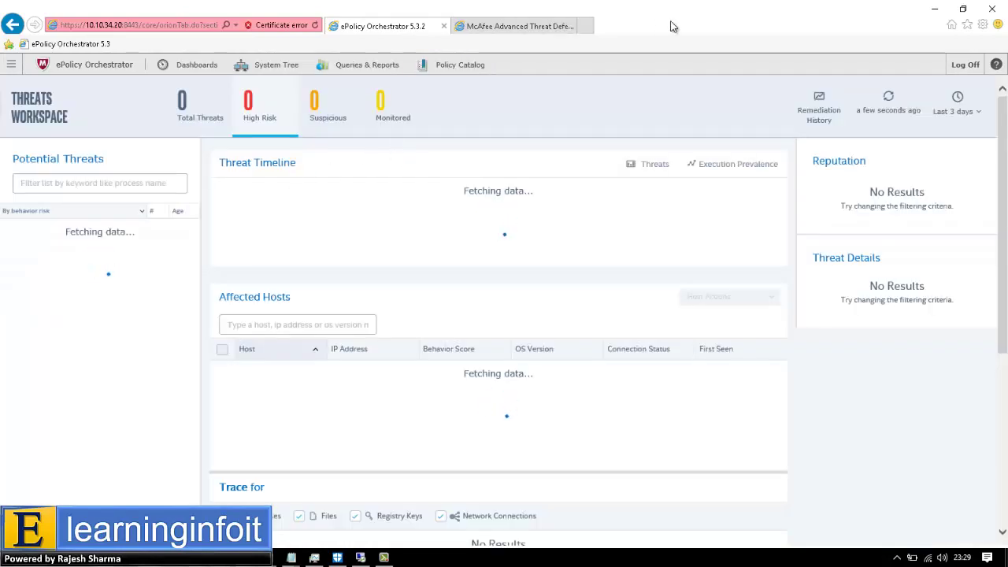
{"action": "left_click", "coordinate": [582, 25]}
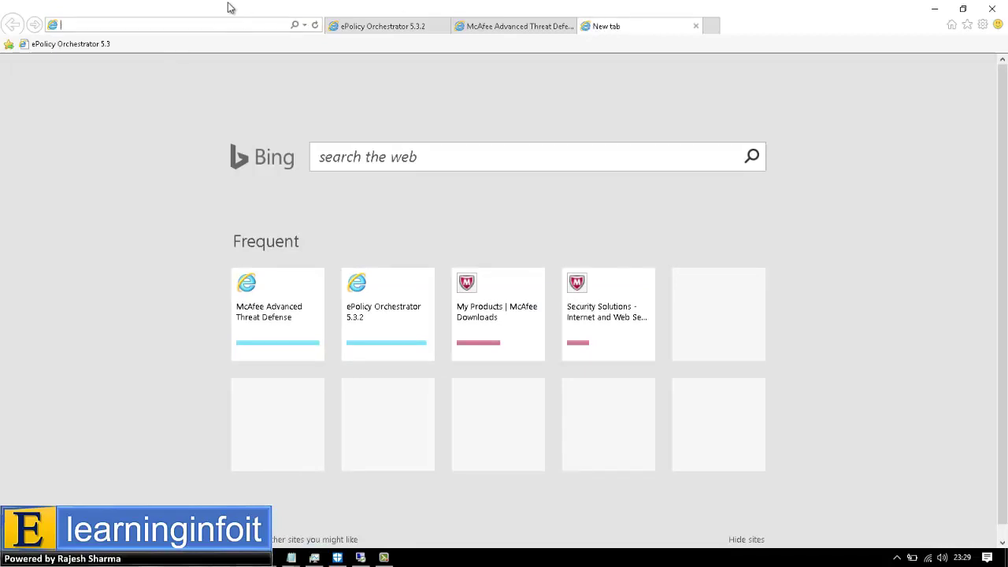
{"action": "left_click", "coordinate": [305, 26]}
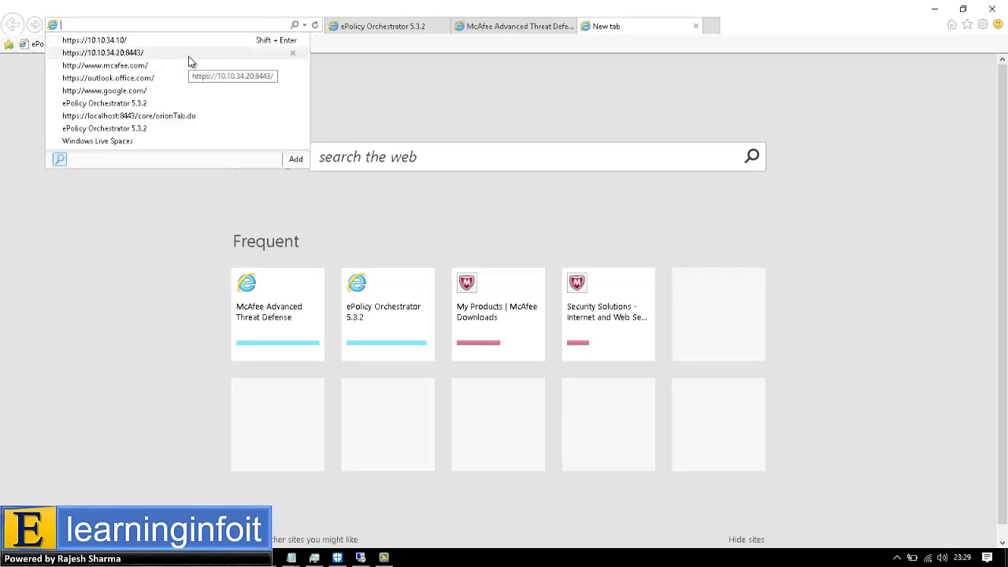
{"action": "left_click", "coordinate": [189, 53]}
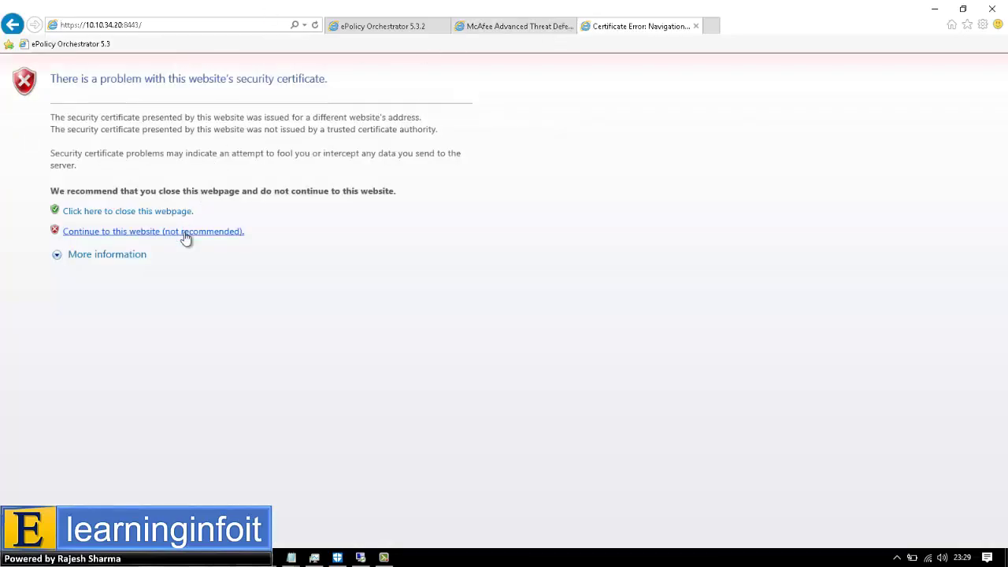
{"action": "left_click", "coordinate": [185, 232]}
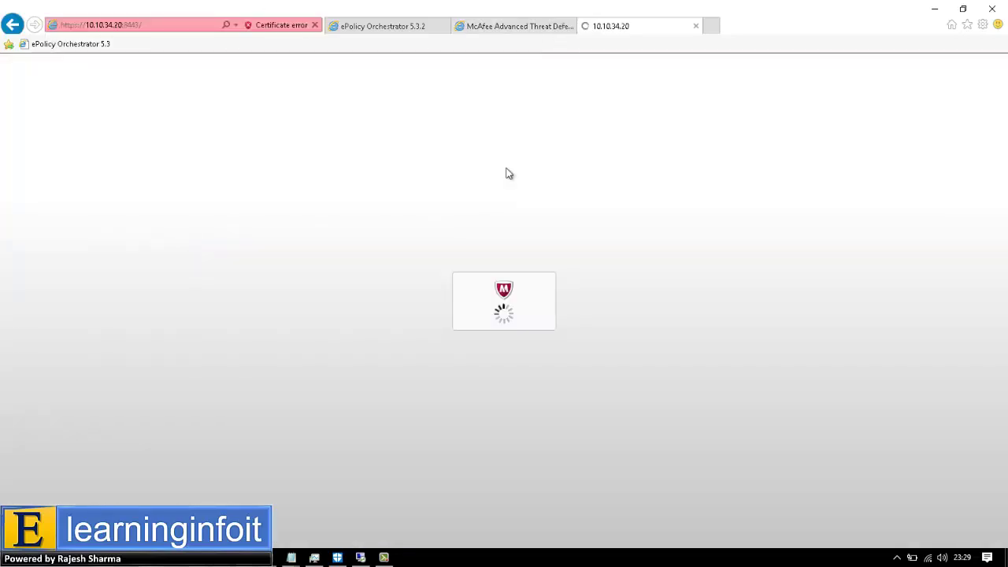
{"action": "left_click", "coordinate": [521, 32]}
{"action": "left_click", "coordinate": [629, 26]}
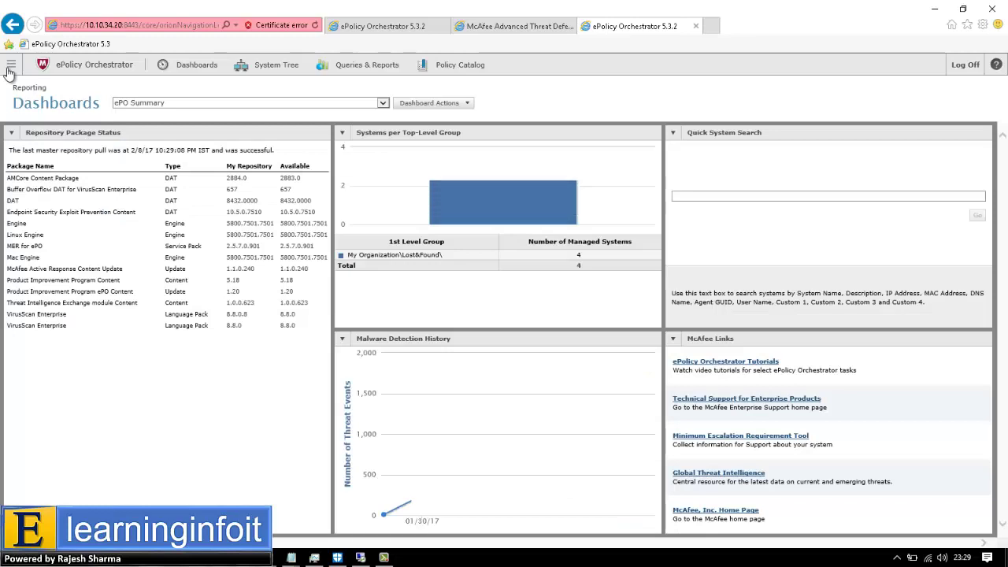
{"action": "left_click", "coordinate": [11, 66]}
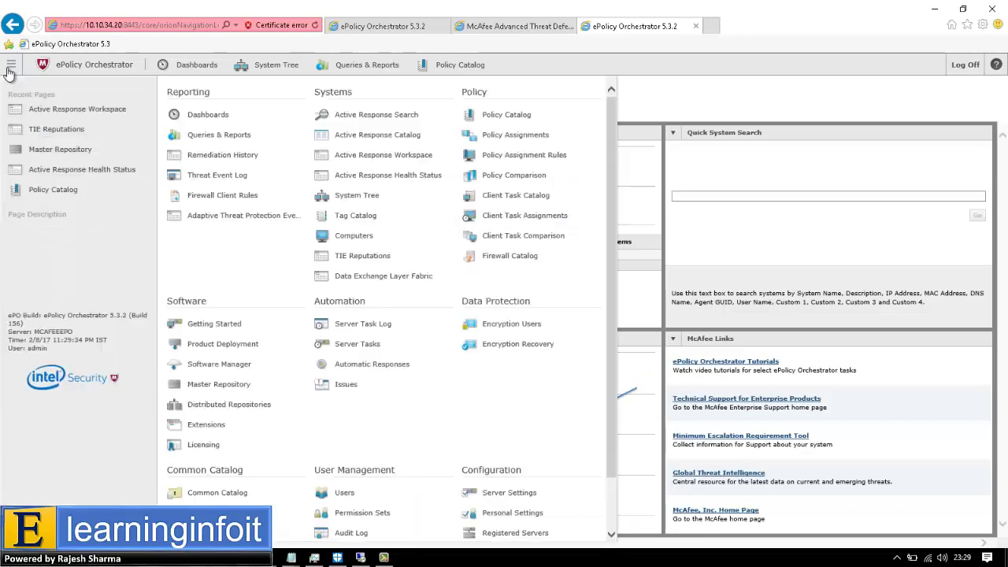
{"action": "left_click", "coordinate": [390, 174]}
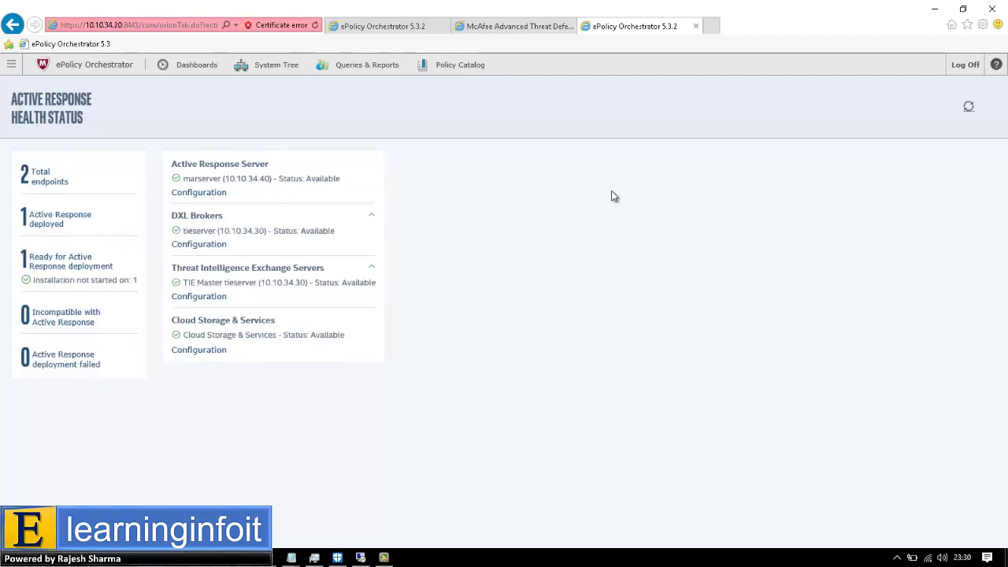
Return to the Threats Workspace, show the total threats, and look over the threat timeline and affected hosts.
{"action": "left_click", "coordinate": [410, 27]}
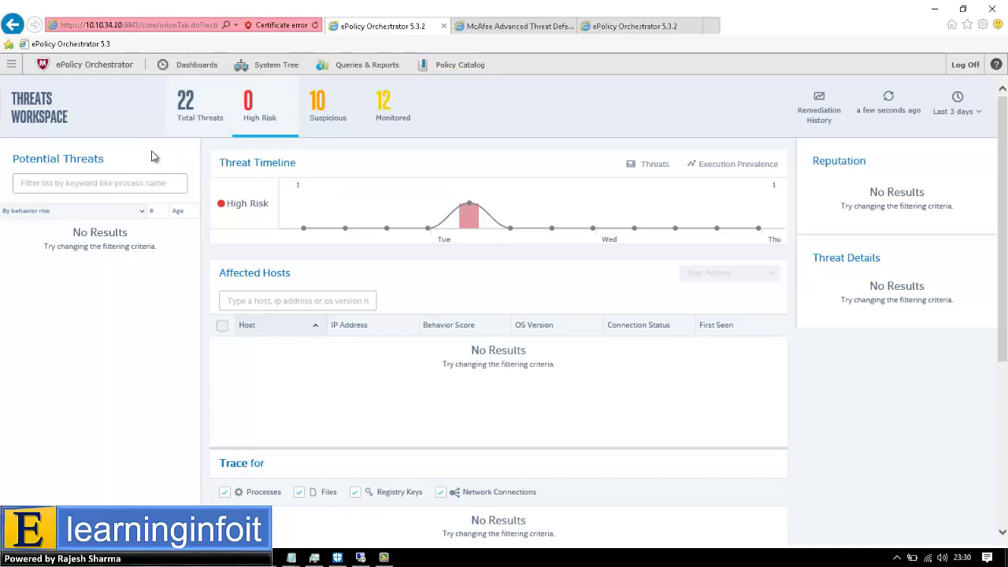
{"action": "left_click", "coordinate": [196, 118]}
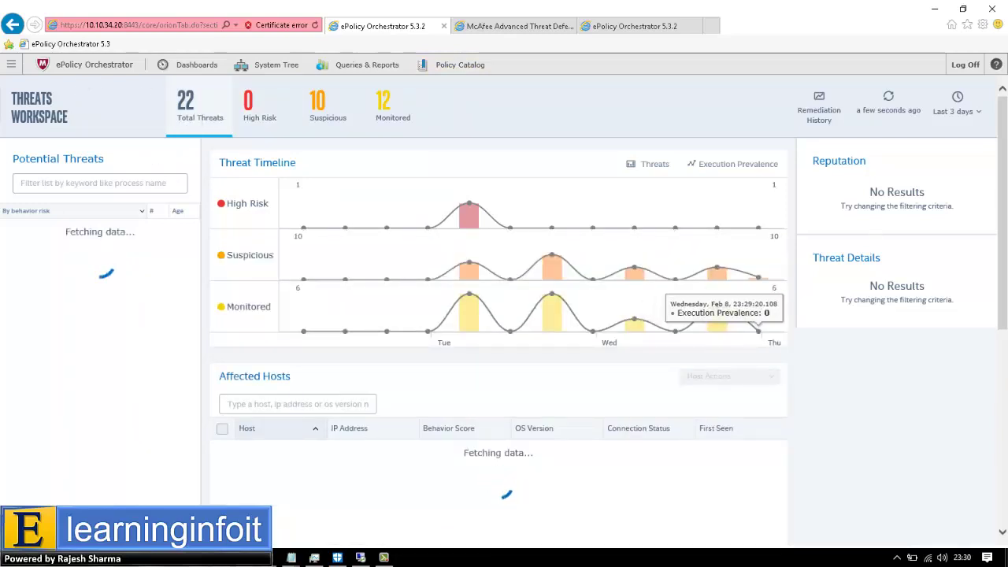
{"action": "scroll", "coordinate": [1004, 236], "scroll_direction": "down", "scroll_amount": 5}
{"action": "scroll", "coordinate": [1005, 249], "scroll_direction": "up", "scroll_amount": 3}
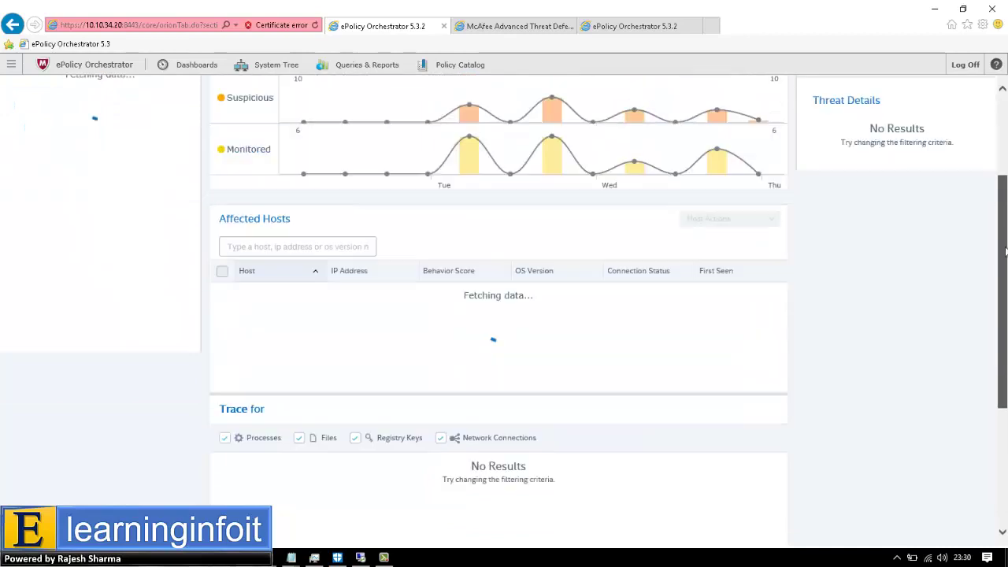
Check the remote desktop of host 10.10.34.110 and select INTEL-PC among the affected hosts in the Threats Workspace.
{"action": "scroll", "coordinate": [1006, 249], "scroll_direction": "up", "scroll_amount": 3}
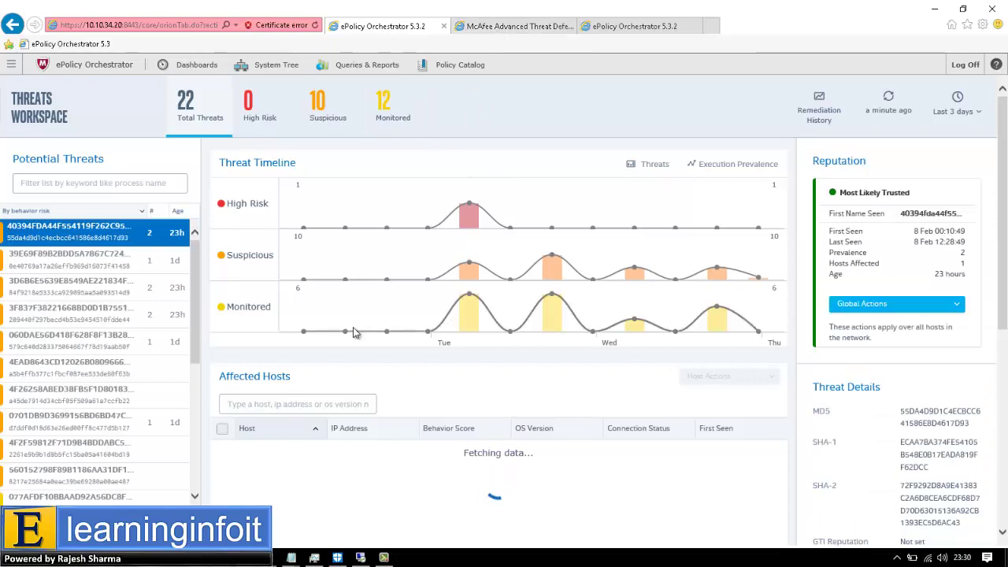
{"action": "mouse_move", "coordinate": [360, 557]}
{"action": "left_click", "coordinate": [362, 496]}
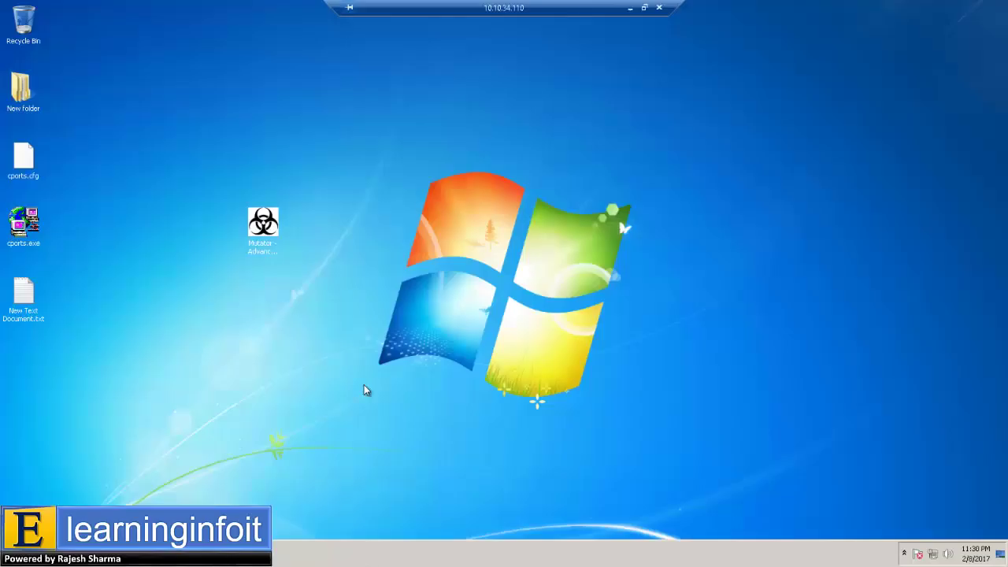
{"action": "right_click", "coordinate": [351, 119]}
{"action": "left_click", "coordinate": [381, 151]}
{"action": "left_click", "coordinate": [630, 8]}
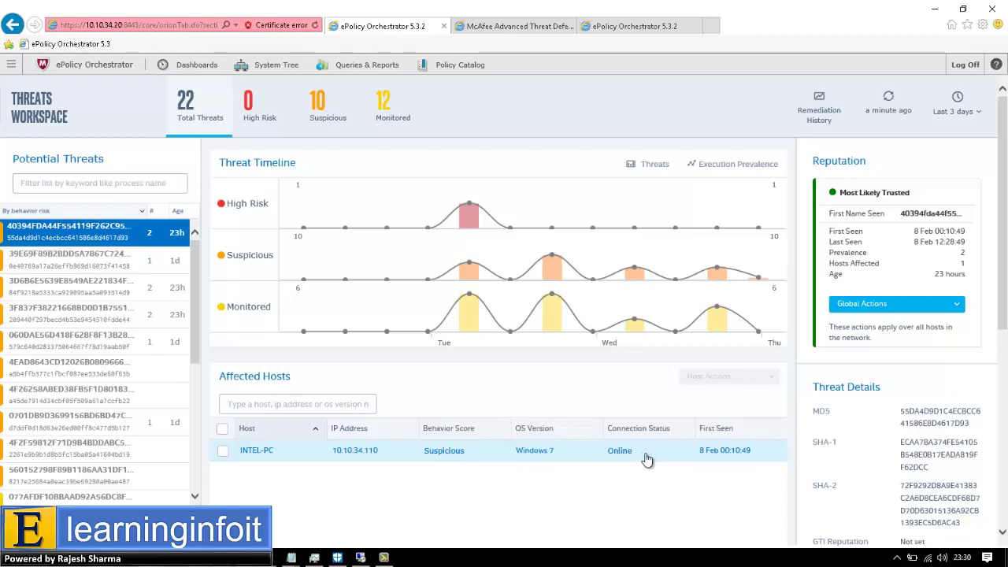
{"action": "left_click", "coordinate": [723, 461]}
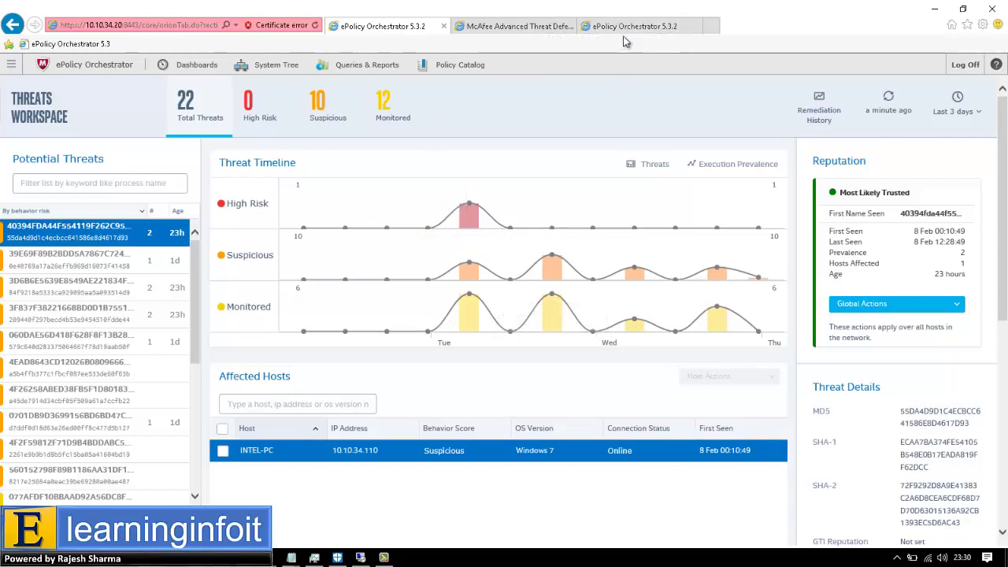
Switch back to the 10.10.34.110 remote desktop session and refresh its desktop.
{"action": "left_click", "coordinate": [360, 557]}
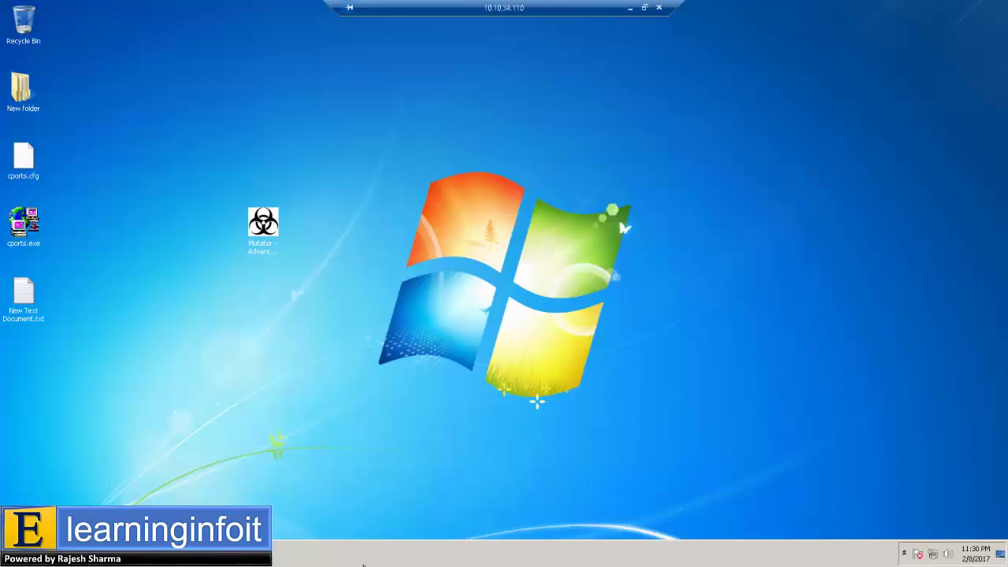
{"action": "right_click", "coordinate": [410, 159]}
{"action": "left_click", "coordinate": [429, 187]}
{"action": "right_click", "coordinate": [427, 183]}
{"action": "left_click", "coordinate": [467, 212]}
Browse to the C:\Ransomware Malware\Malware folder on the remote endpoint.
{"action": "key", "text": "super"}
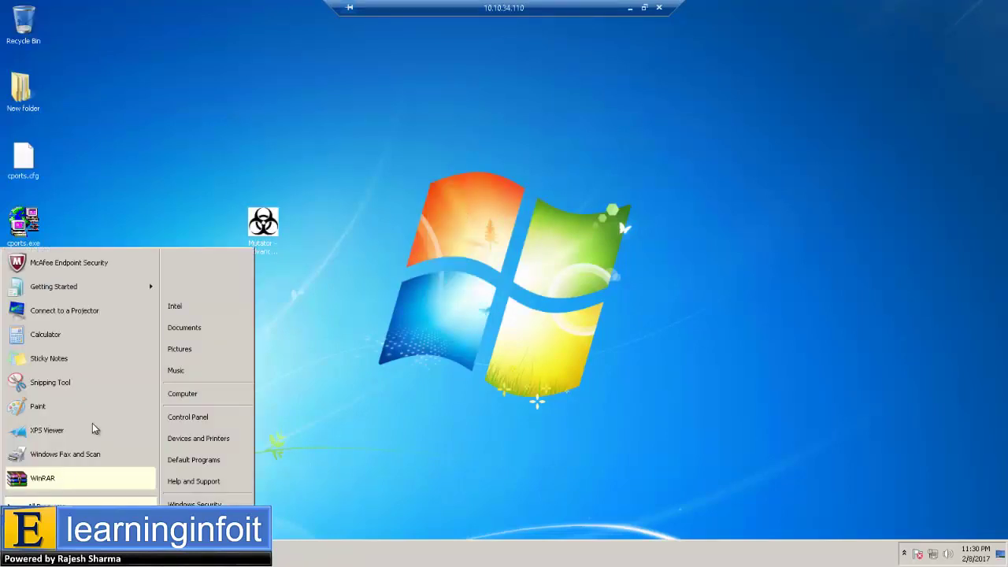
{"action": "left_click", "coordinate": [201, 395]}
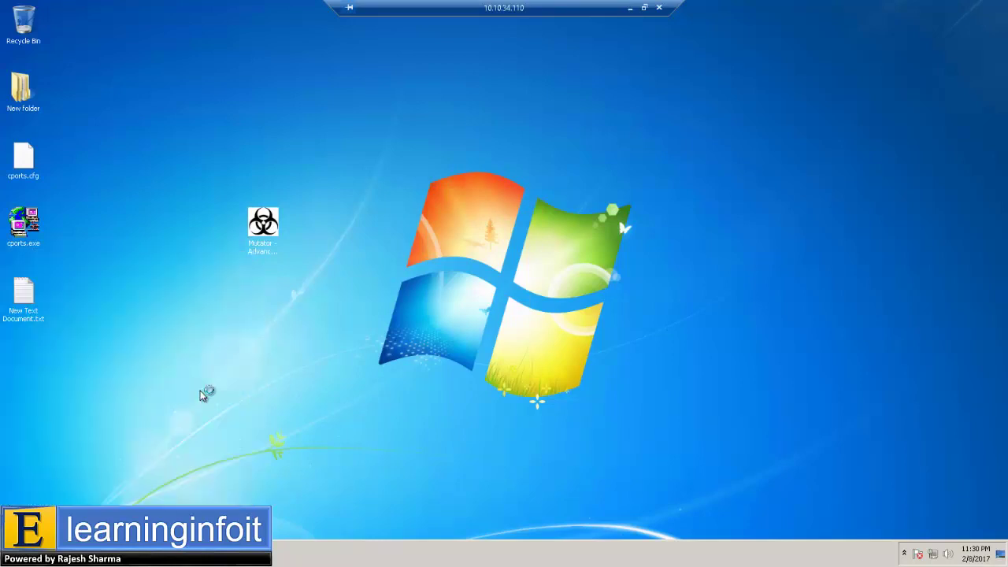
{"action": "double_click", "coordinate": [183, 98]}
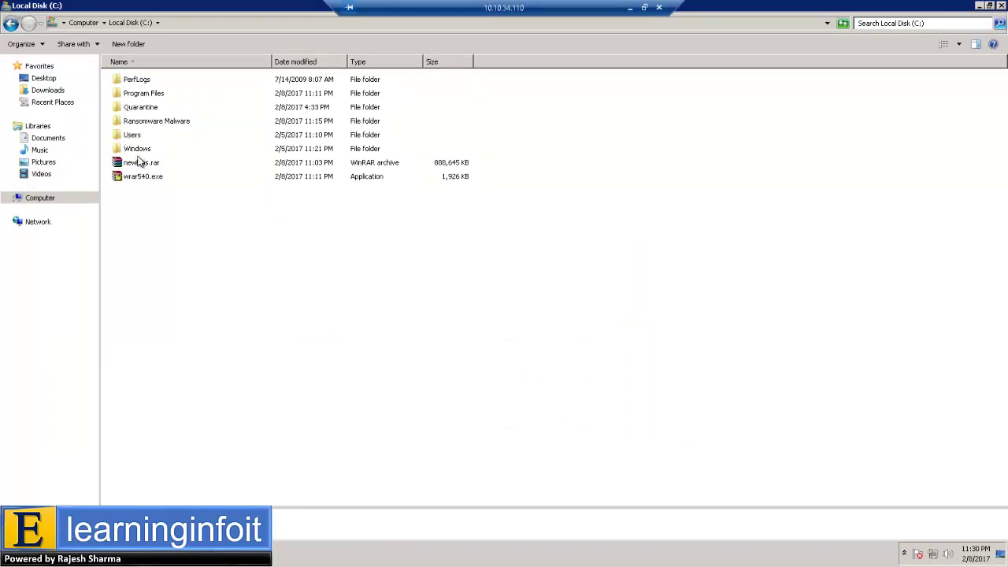
{"action": "left_click", "coordinate": [137, 124]}
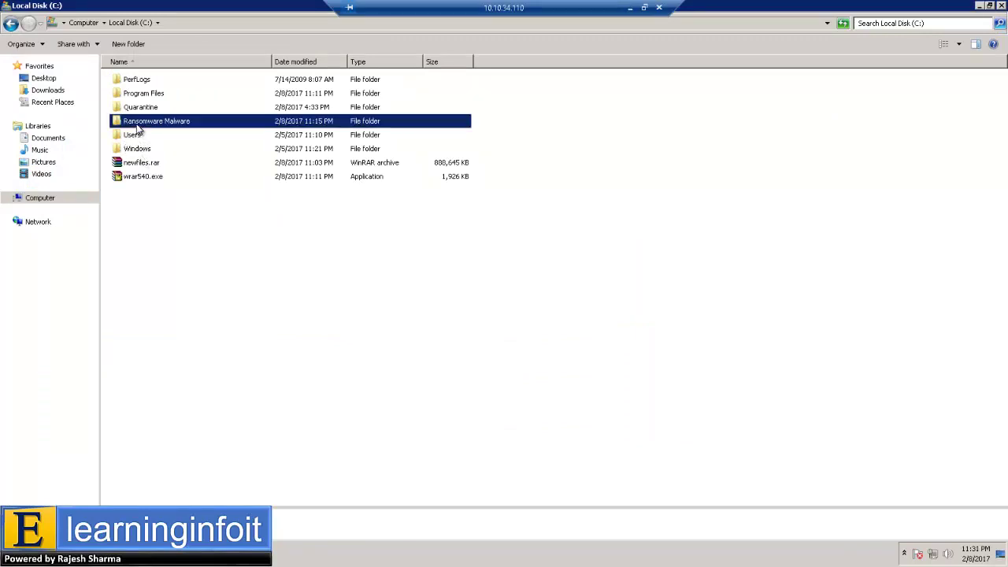
{"action": "double_click", "coordinate": [137, 123]}
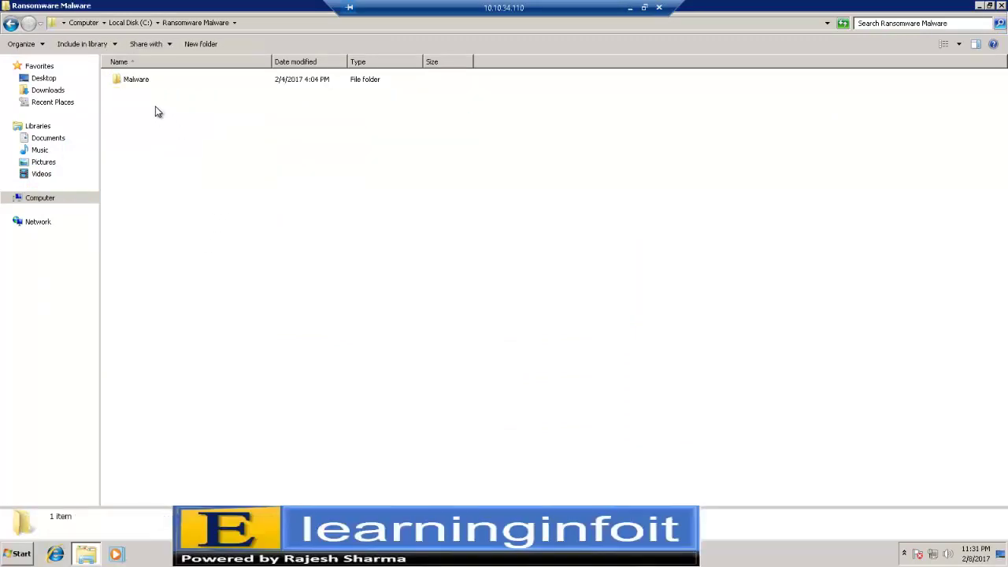
{"action": "left_click", "coordinate": [136, 79]}
{"action": "double_click", "coordinate": [136, 79]}
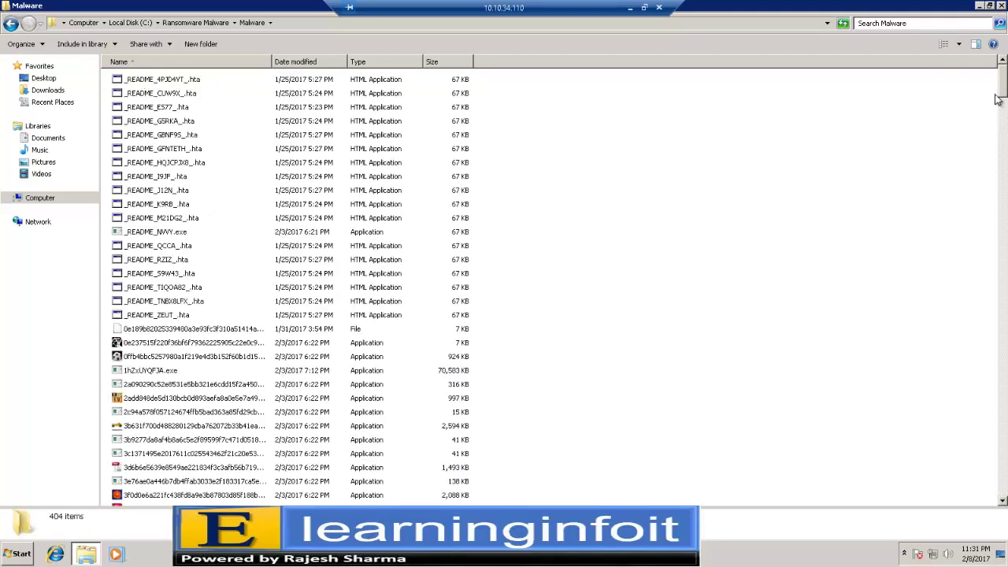
Look through the malware samples in the folder, close its window, and refresh the desktop.
{"action": "left_click_drag", "start_coordinate": [1002, 101], "coordinate": [1003, 293]}
{"action": "scroll", "coordinate": [473, 441], "scroll_direction": "down", "scroll_amount": 3}
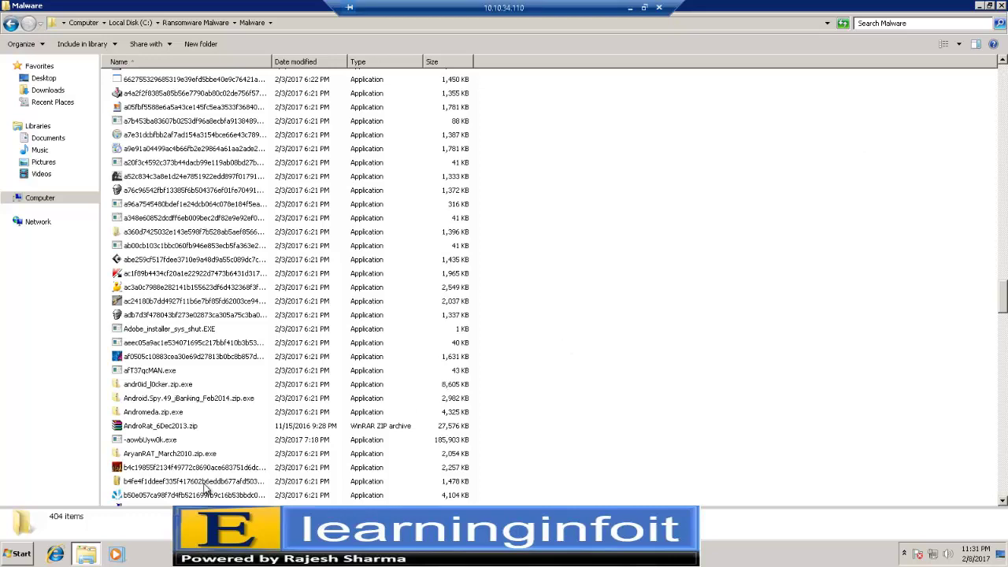
{"action": "left_click", "coordinate": [1003, 5]}
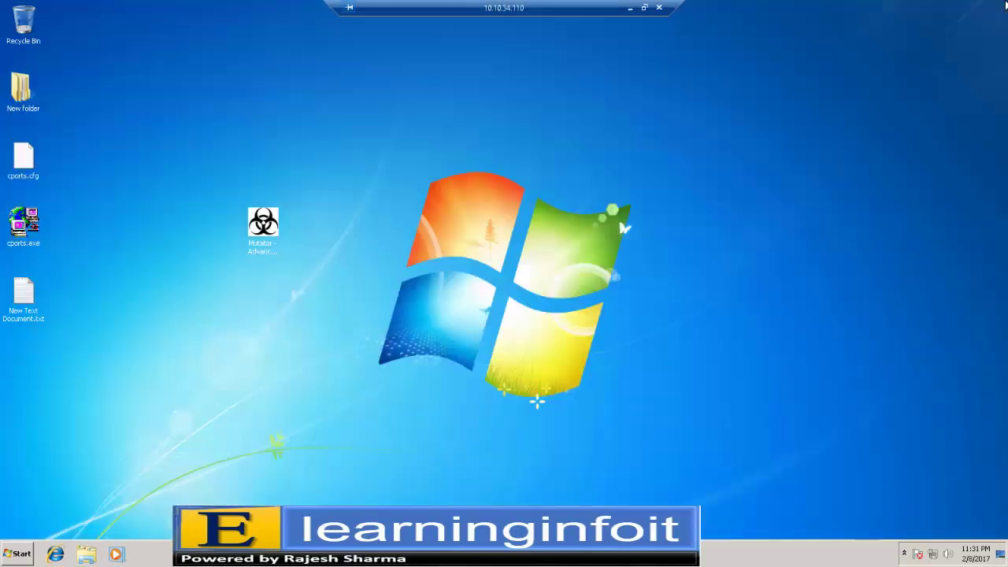
{"action": "right_click", "coordinate": [423, 122]}
{"action": "left_click", "coordinate": [472, 149]}
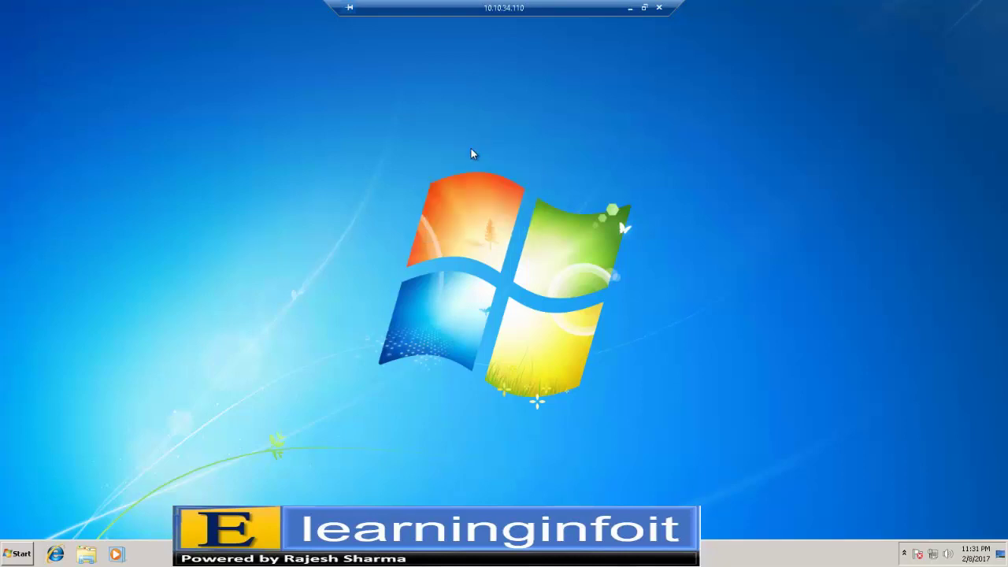
Find cmd, run it as administrator, and move the Command Prompt window clear of the desktop icons.
{"action": "left_click", "coordinate": [17, 556]}
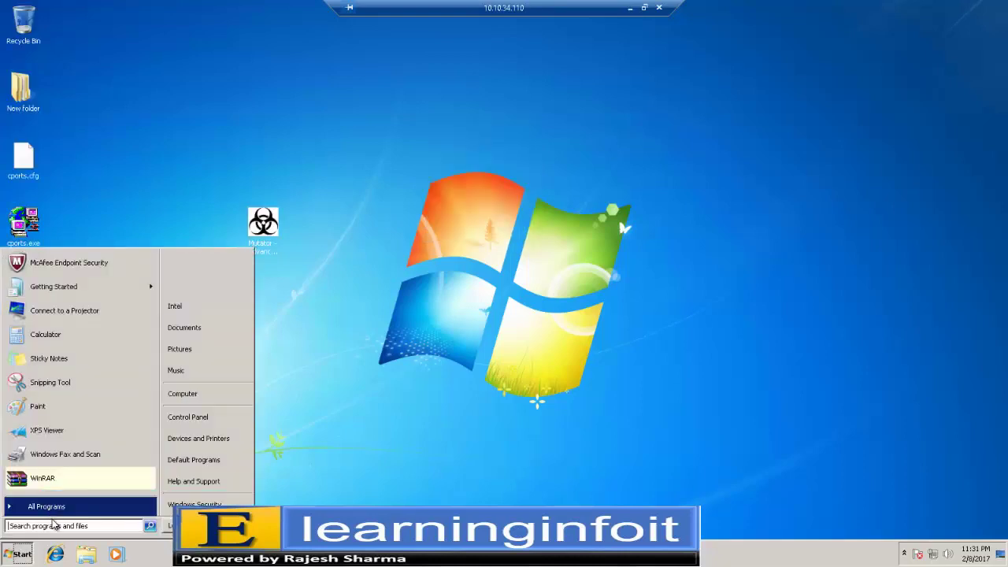
{"action": "type", "text": "cmd"}
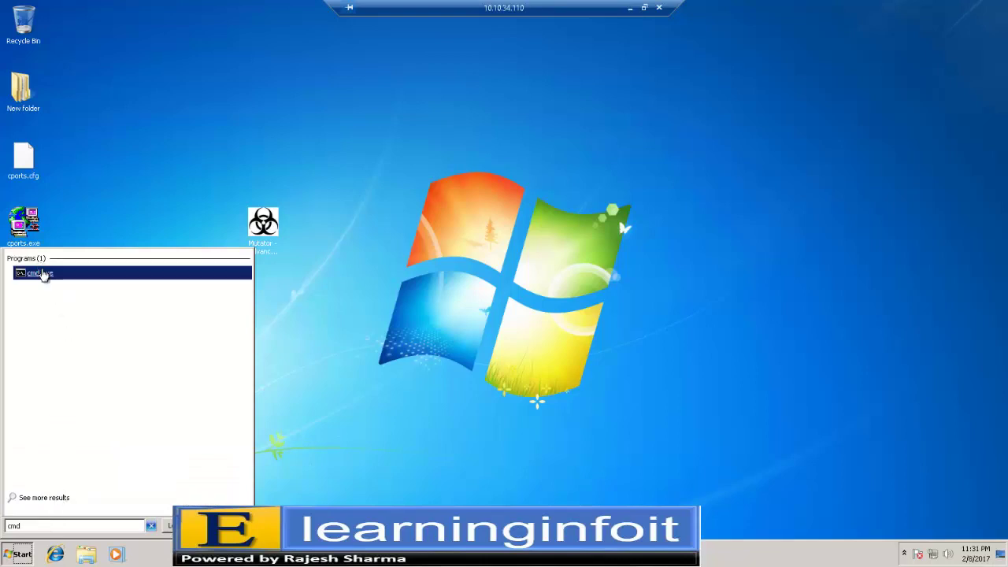
{"action": "right_click", "coordinate": [43, 274]}
{"action": "left_click", "coordinate": [62, 286]}
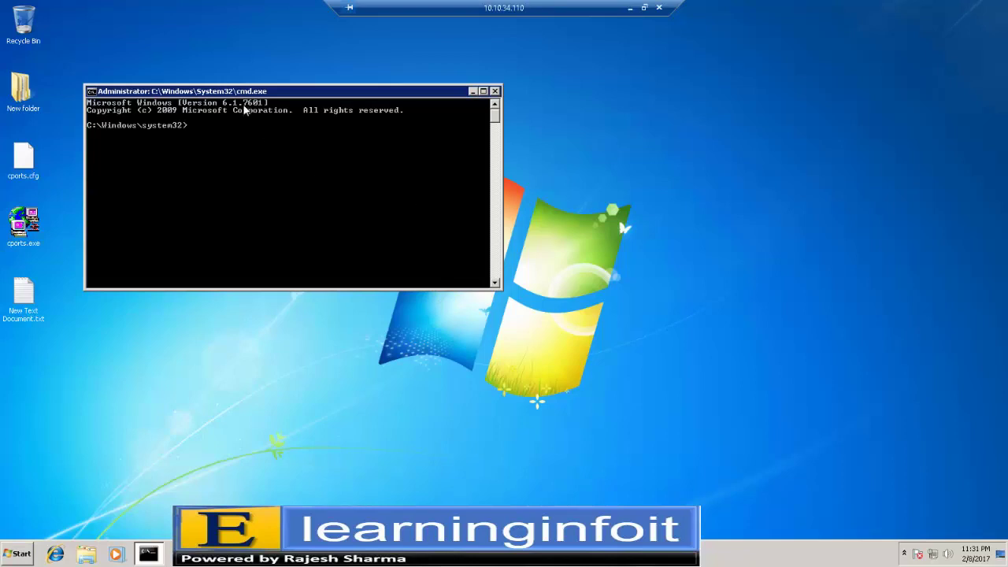
{"action": "left_click_drag", "start_coordinate": [248, 94], "coordinate": [656, 150]}
Change the Command Prompt directory to C:\Ransomware Malware\Malware, going through the root of the drive.
{"action": "type", "text": "c"}
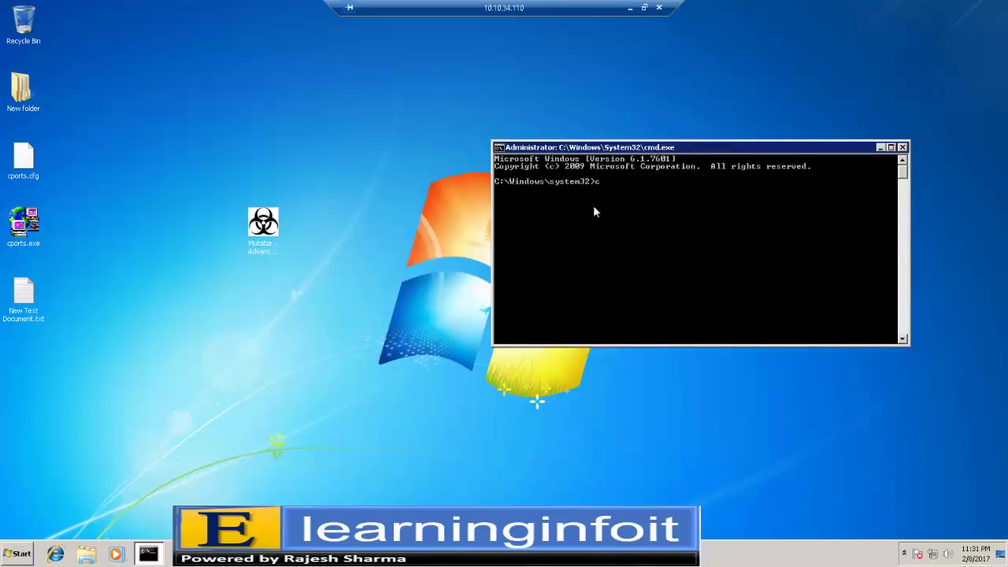
{"action": "type", "text": "d\\"}
{"action": "key", "text": "Return"}
{"action": "type", "text": "cd"}
{"action": "type", "text": " v"}
{"action": "type", "text": "R"}
{"action": "key", "text": "Tab"}
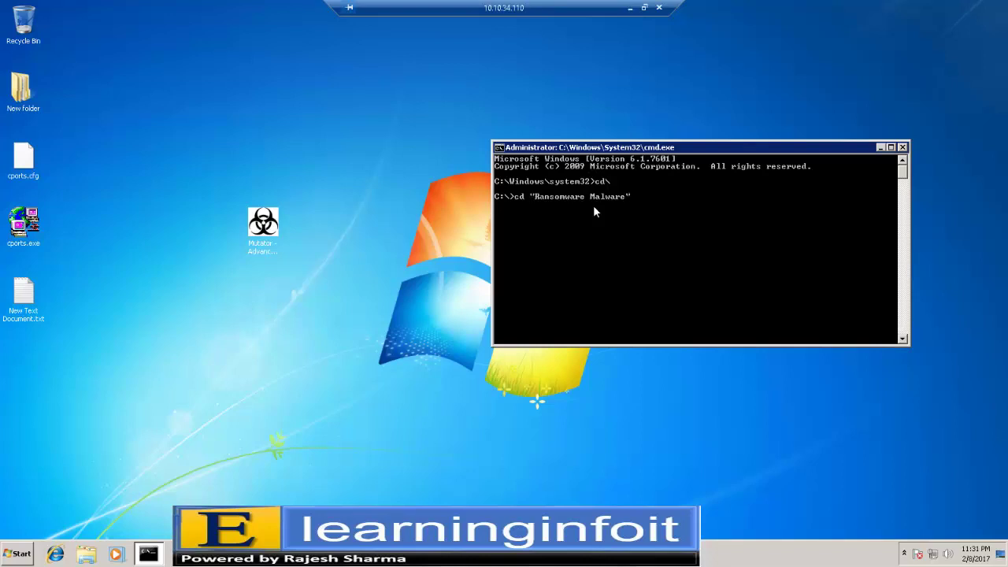
{"action": "key", "text": "Return"}
{"action": "key", "text": "Return"}
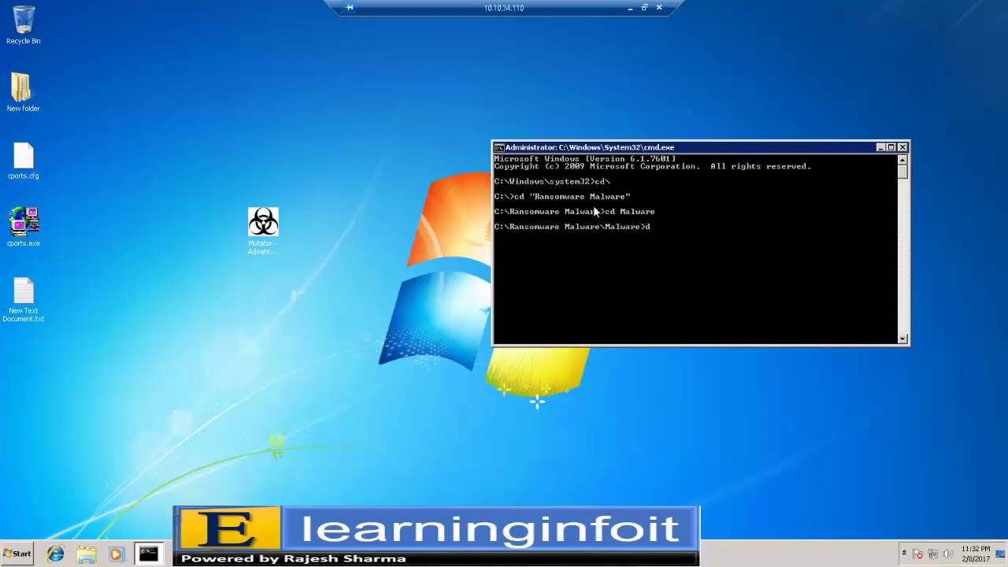
List the Malware directory with dir and examine the ransomware and trojan file names in the output.
{"action": "type", "text": "dir"}
{"action": "key", "text": "Return"}
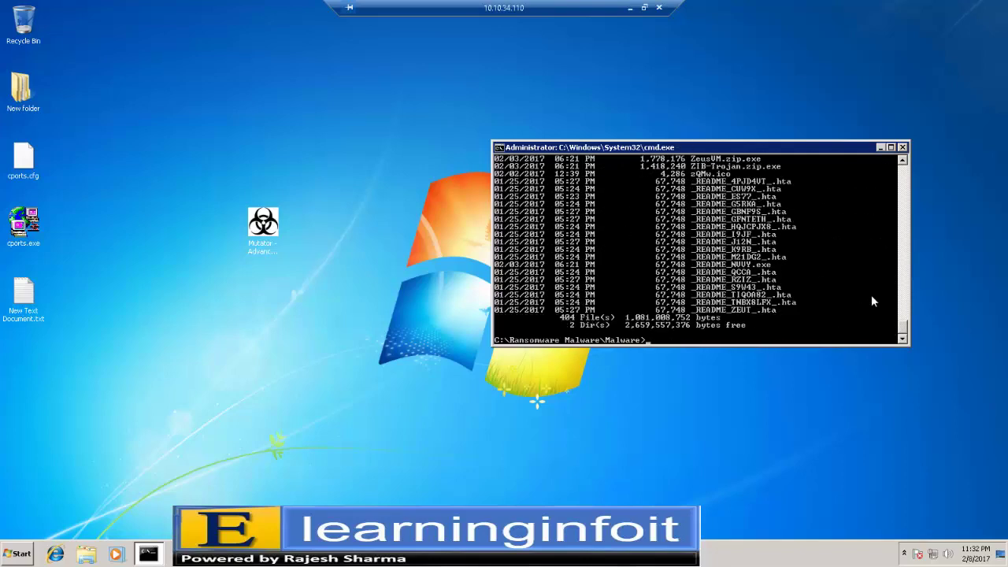
{"action": "left_click_drag", "start_coordinate": [906, 331], "coordinate": [907, 318]}
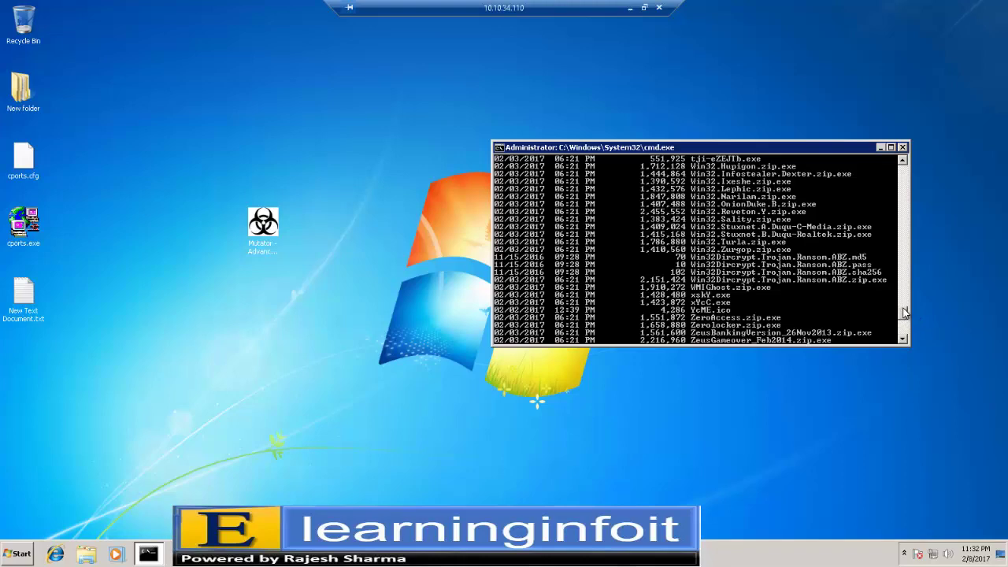
{"action": "left_click_drag", "start_coordinate": [906, 312], "coordinate": [906, 292]}
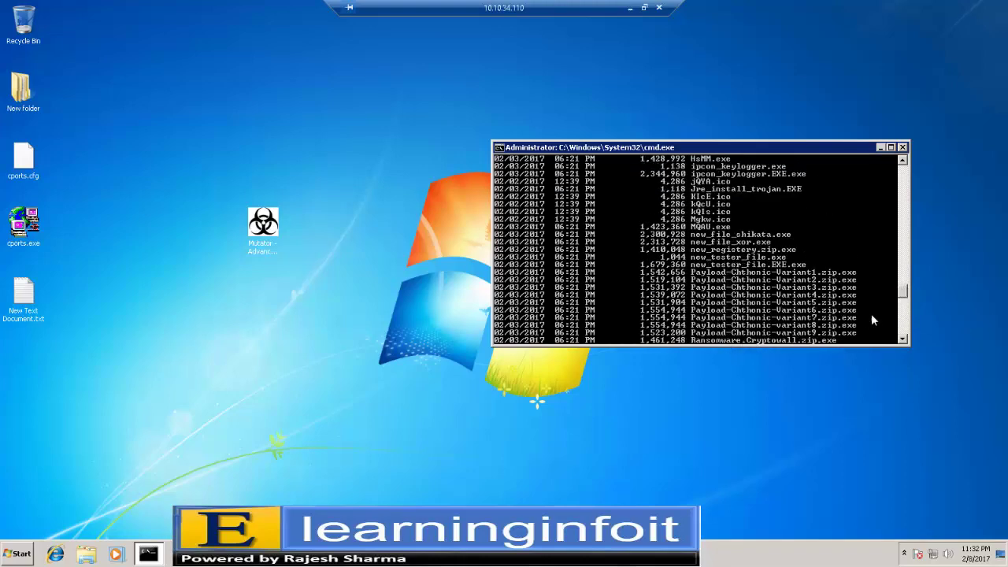
{"action": "left_click_drag", "start_coordinate": [908, 297], "coordinate": [906, 226]}
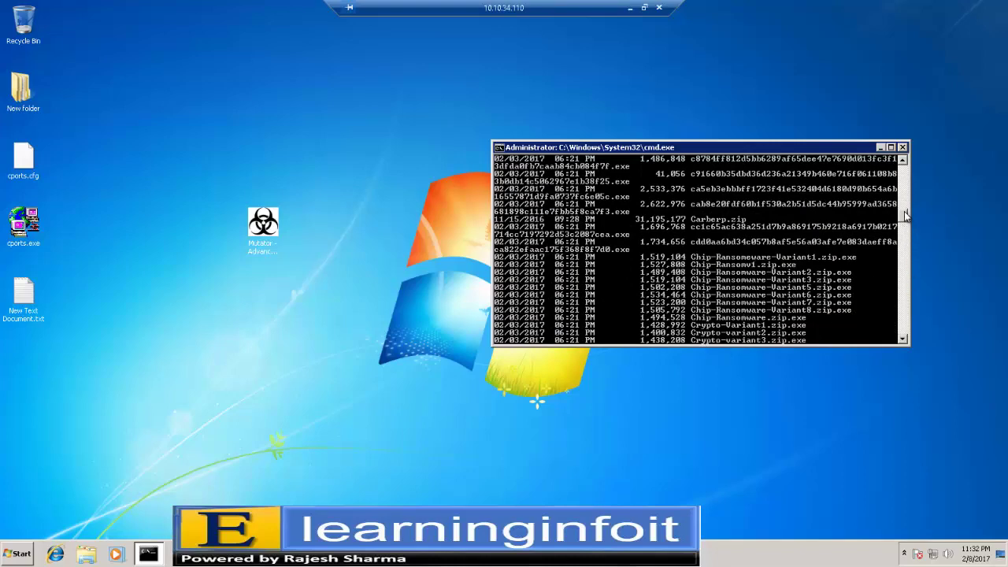
{"action": "left_click_drag", "start_coordinate": [906, 214], "coordinate": [906, 193]}
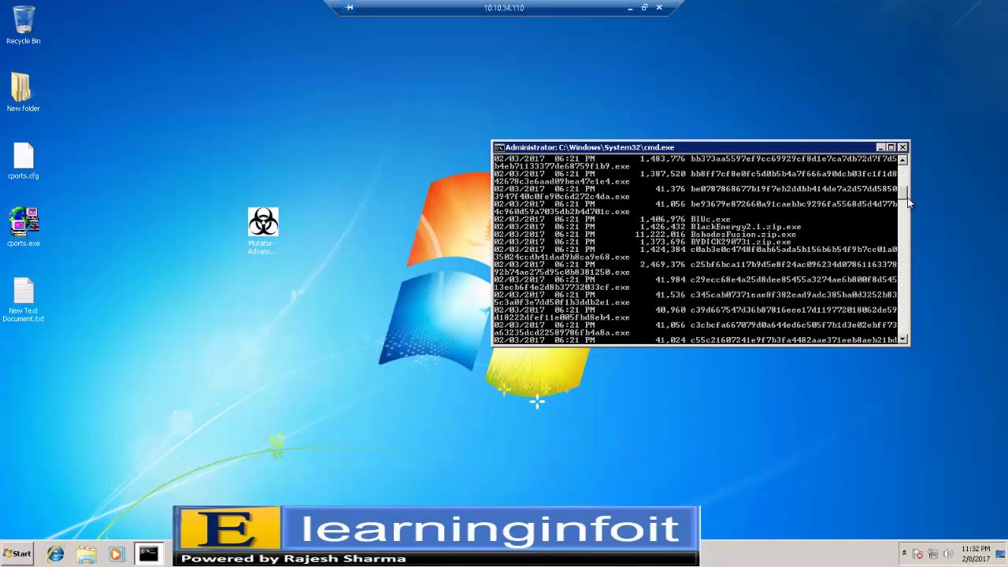
{"action": "left_click_drag", "start_coordinate": [904, 192], "coordinate": [904, 326]}
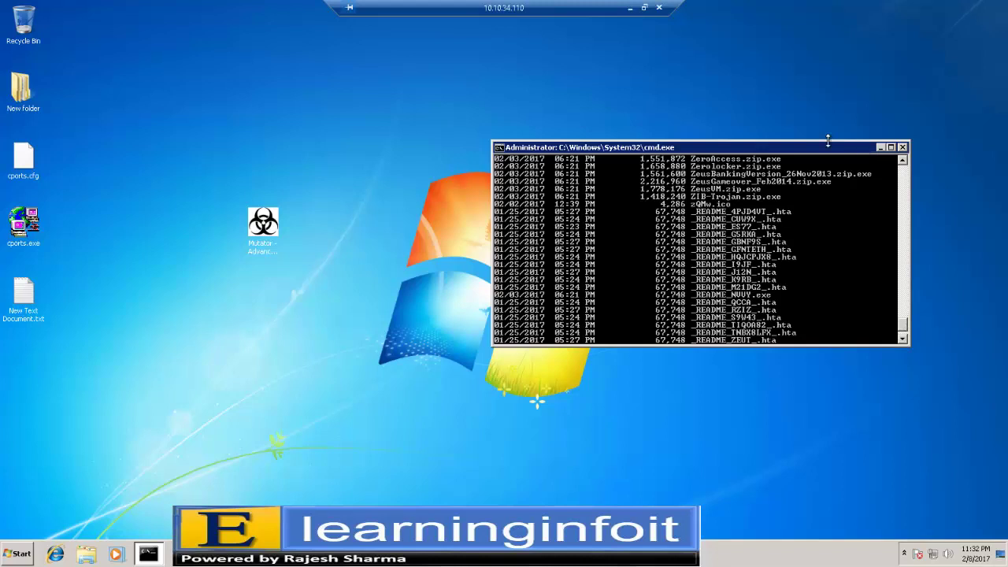
{"action": "left_click_drag", "start_coordinate": [822, 157], "coordinate": [851, 234]}
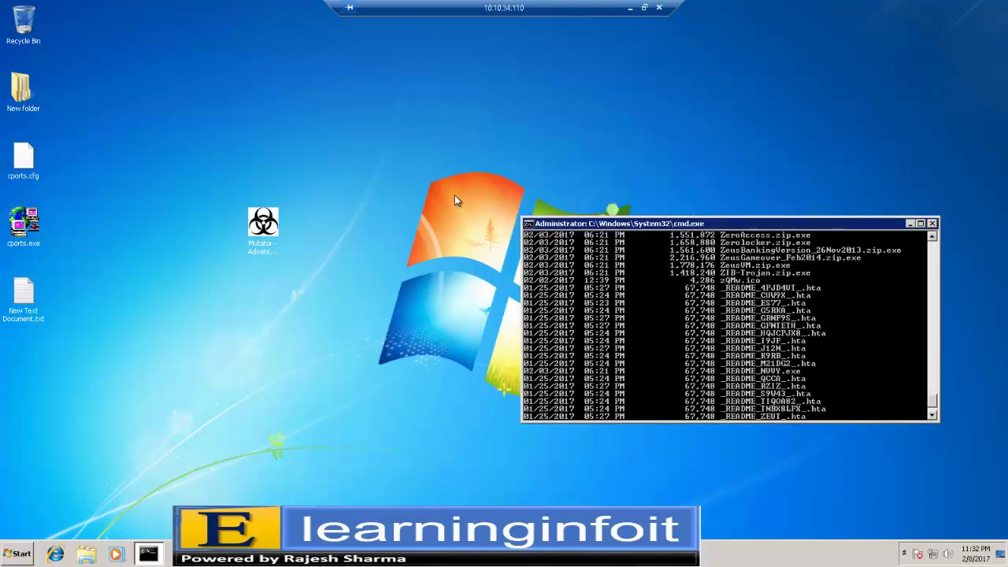
{"action": "right_click", "coordinate": [443, 167]}
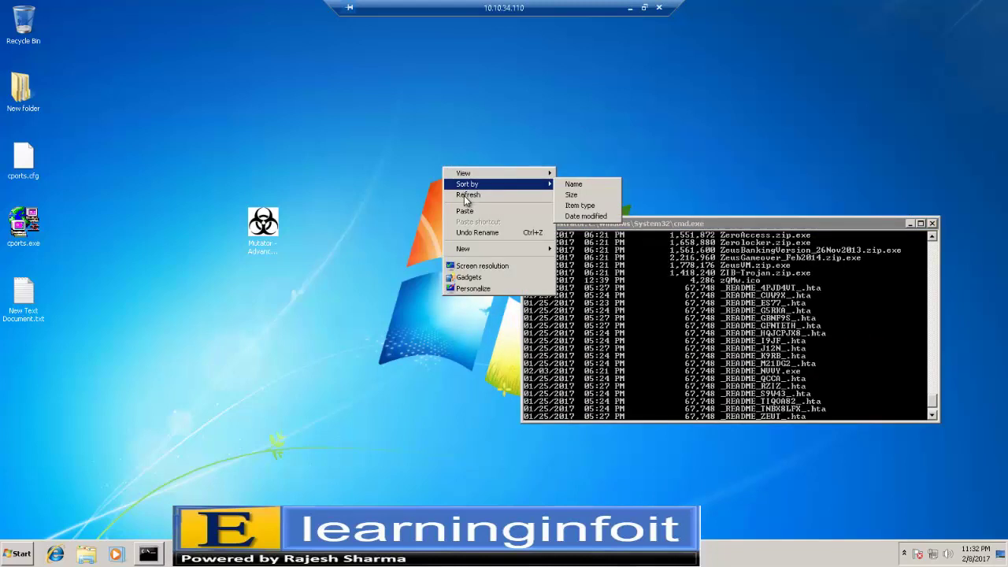
{"action": "left_click", "coordinate": [467, 196]}
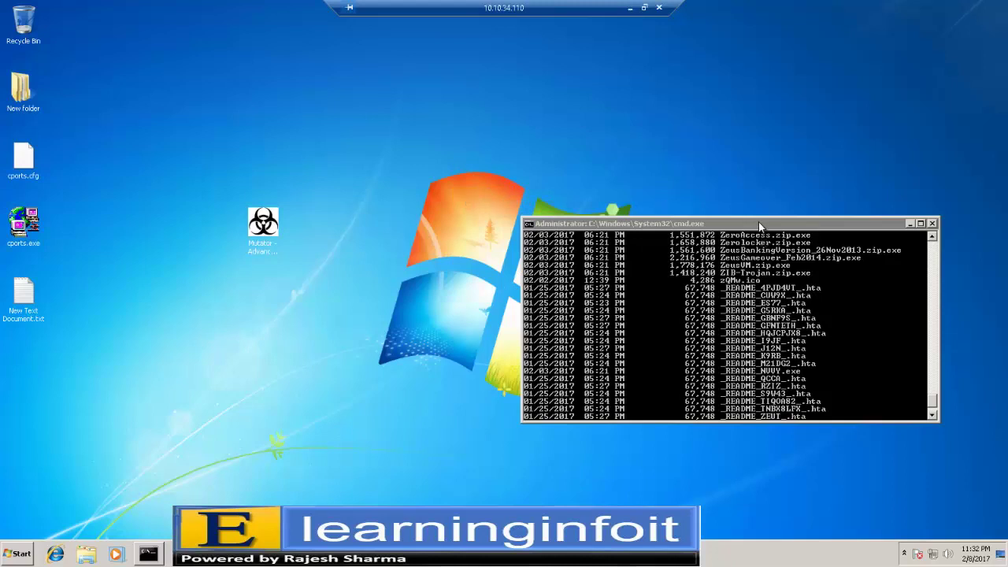
{"action": "left_click_drag", "start_coordinate": [760, 227], "coordinate": [215, 367]}
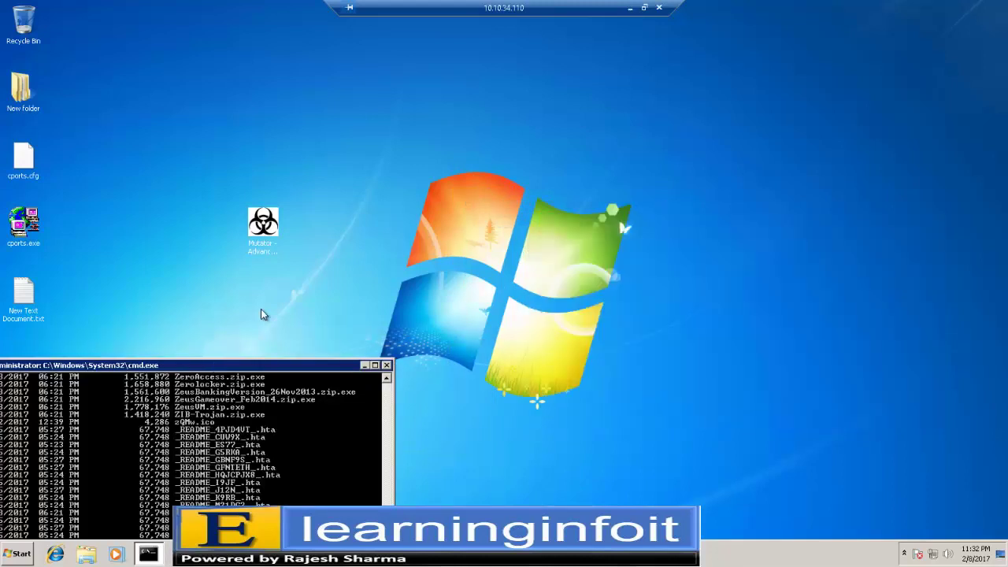
{"action": "right_click", "coordinate": [424, 127]}
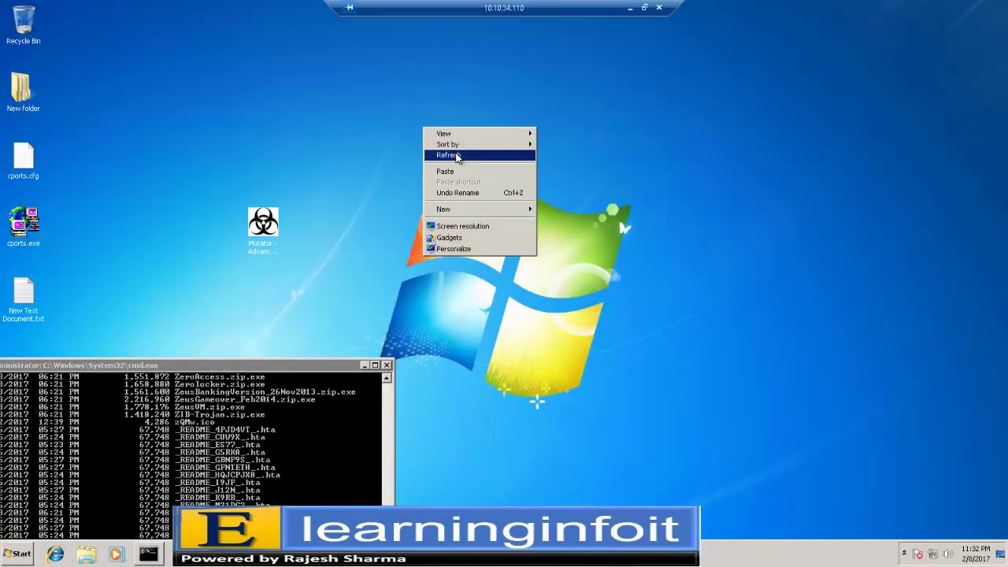
{"action": "left_click", "coordinate": [457, 156]}
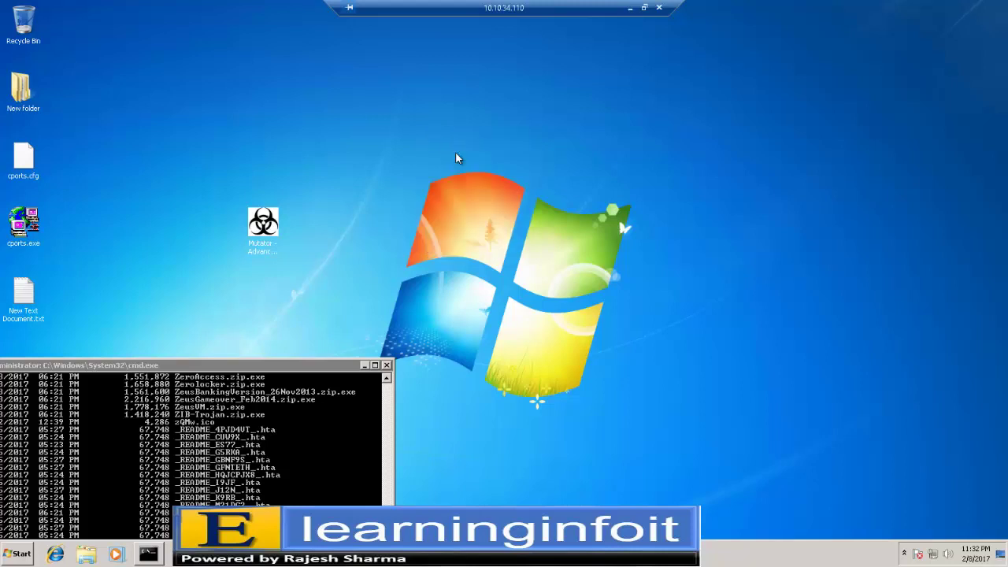
{"action": "right_click", "coordinate": [456, 152]}
{"action": "left_click", "coordinate": [483, 185]}
Bring the Command Prompt window to the front and move it to the middle of the desktop.
{"action": "left_click_drag", "start_coordinate": [211, 367], "coordinate": [413, 359]}
{"action": "left_click", "coordinate": [22, 554]}
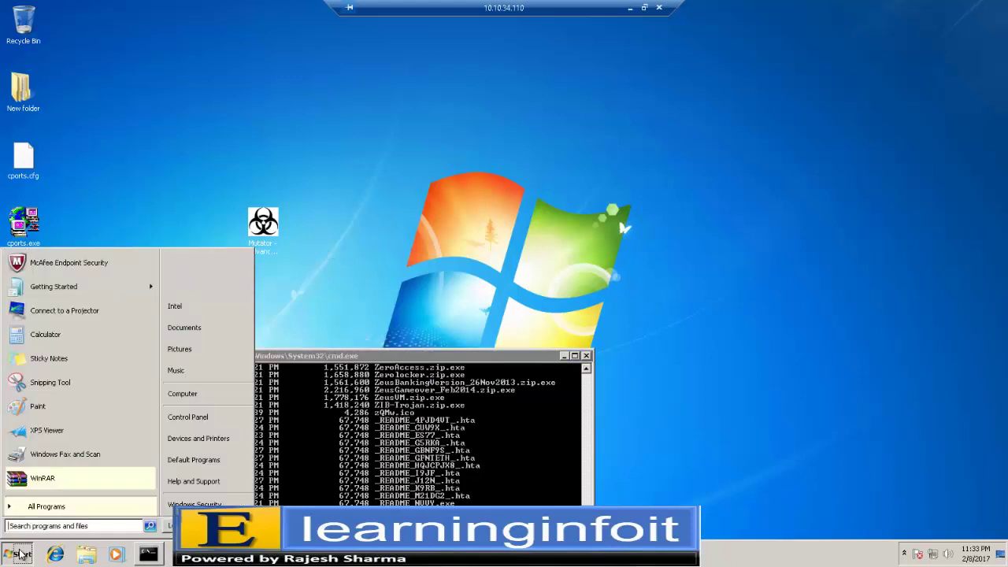
{"action": "left_click", "coordinate": [150, 555]}
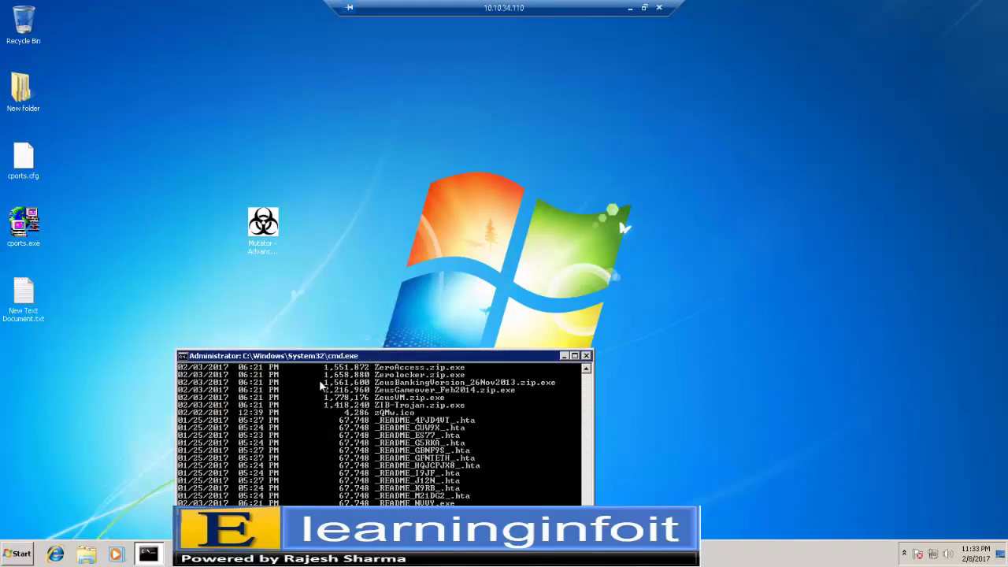
{"action": "left_click_drag", "start_coordinate": [324, 356], "coordinate": [410, 158]}
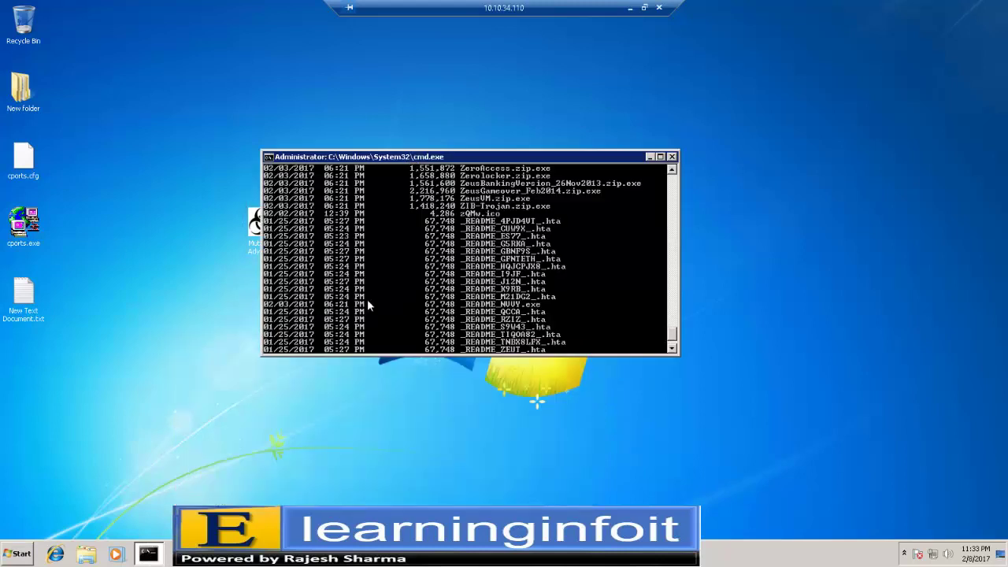
Copy the loop `for %x in (*.exe) do ( start "" /b %x )` from New Text Document.txt, run it in Command Prompt, and close Notepad.
{"action": "scroll", "coordinate": [673, 347], "scroll_direction": "down", "scroll_amount": 2}
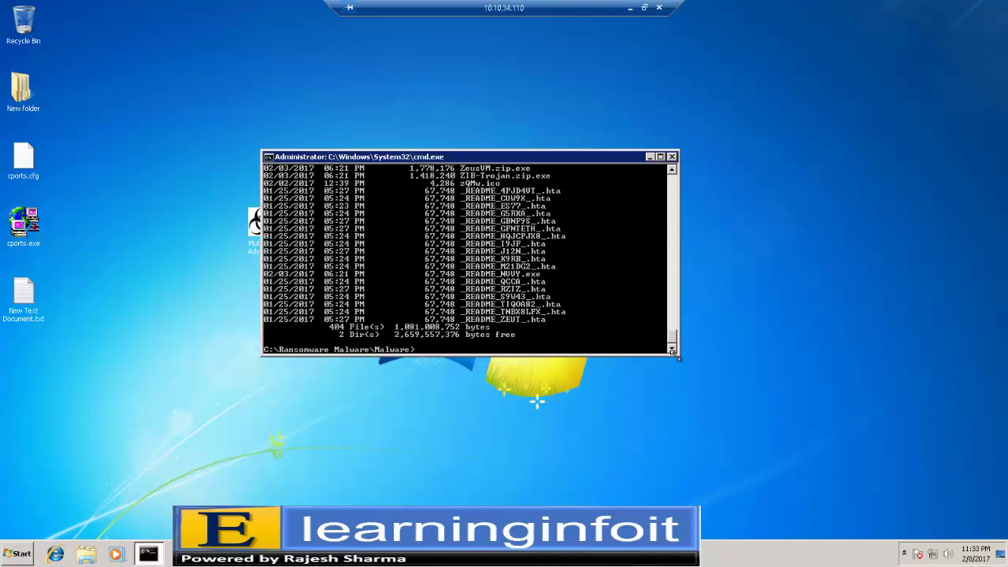
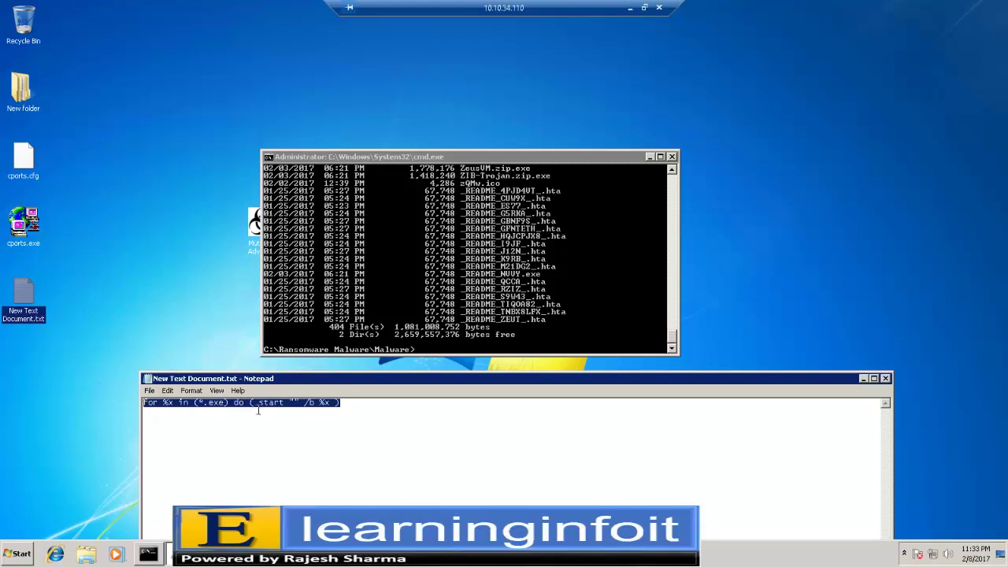
{"action": "right_click", "coordinate": [253, 407]}
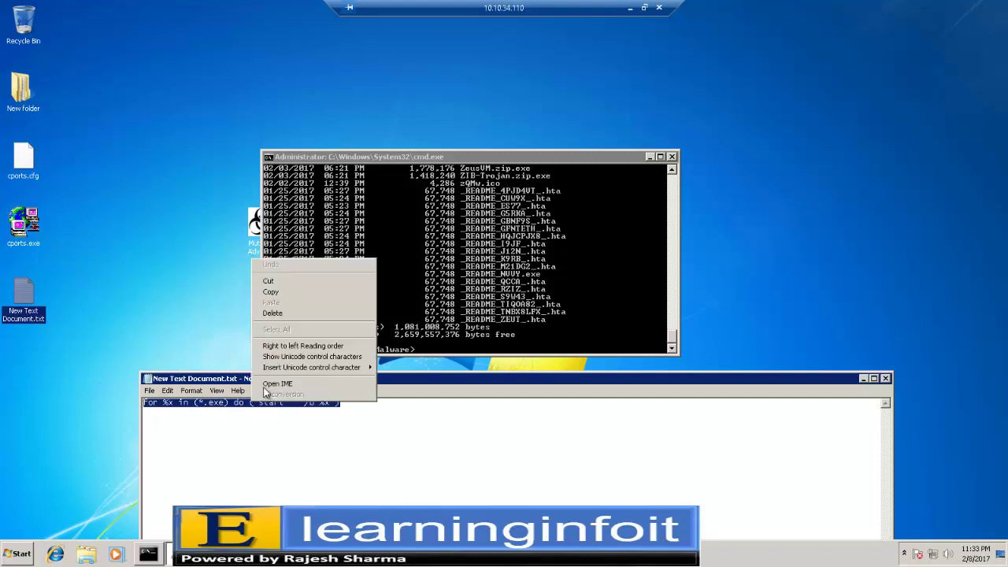
{"action": "left_click", "coordinate": [285, 291]}
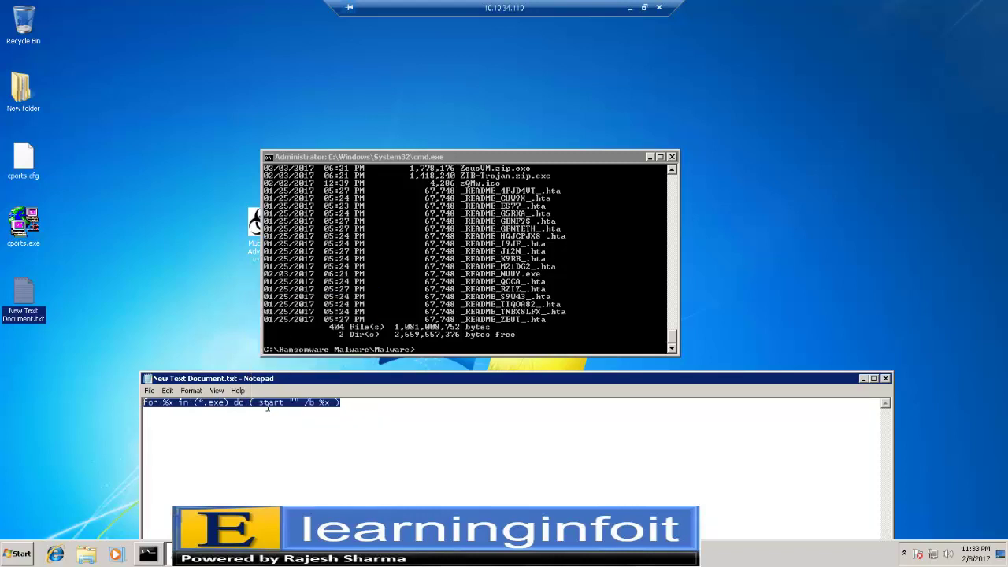
{"action": "right_click", "coordinate": [268, 405]}
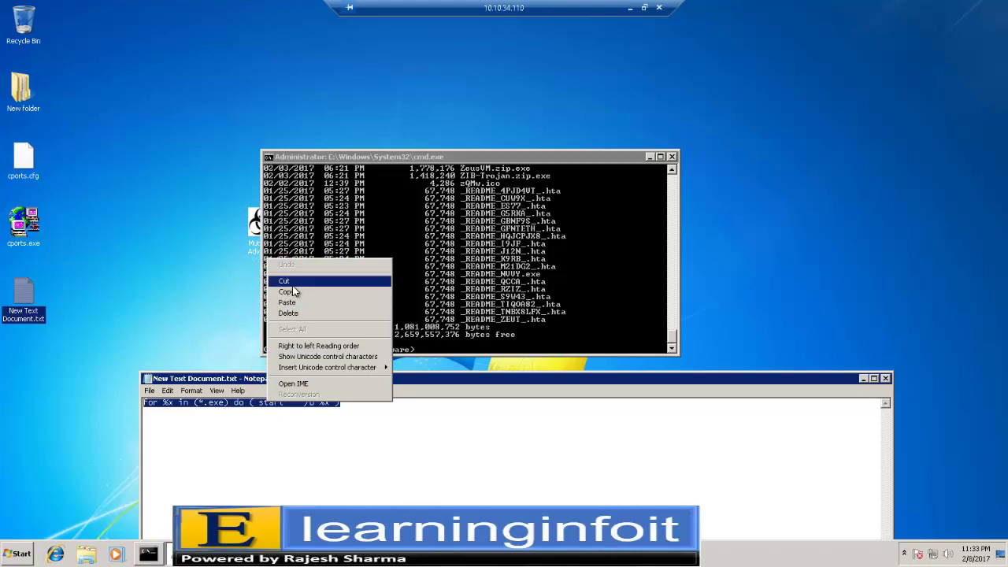
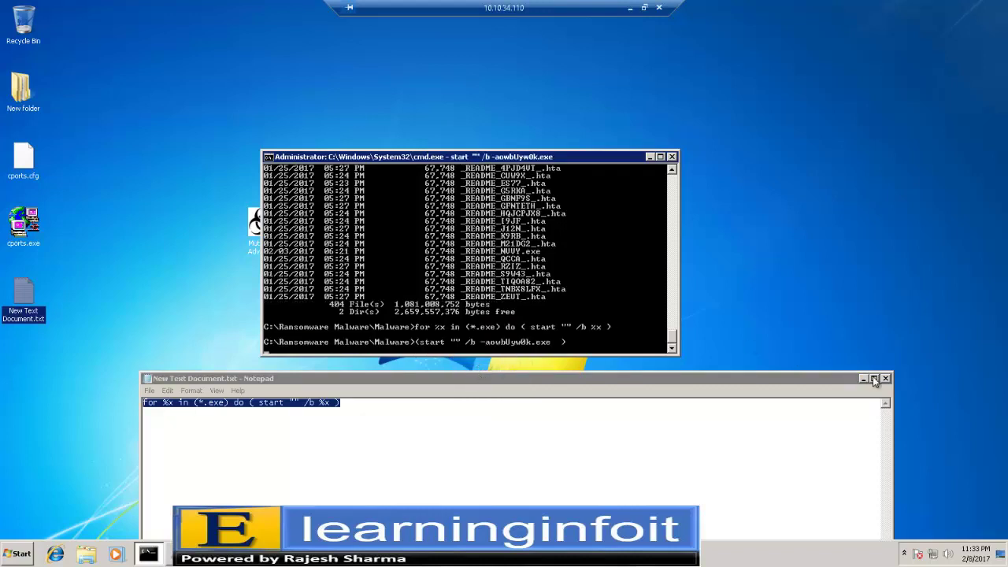
{"action": "left_click", "coordinate": [886, 379]}
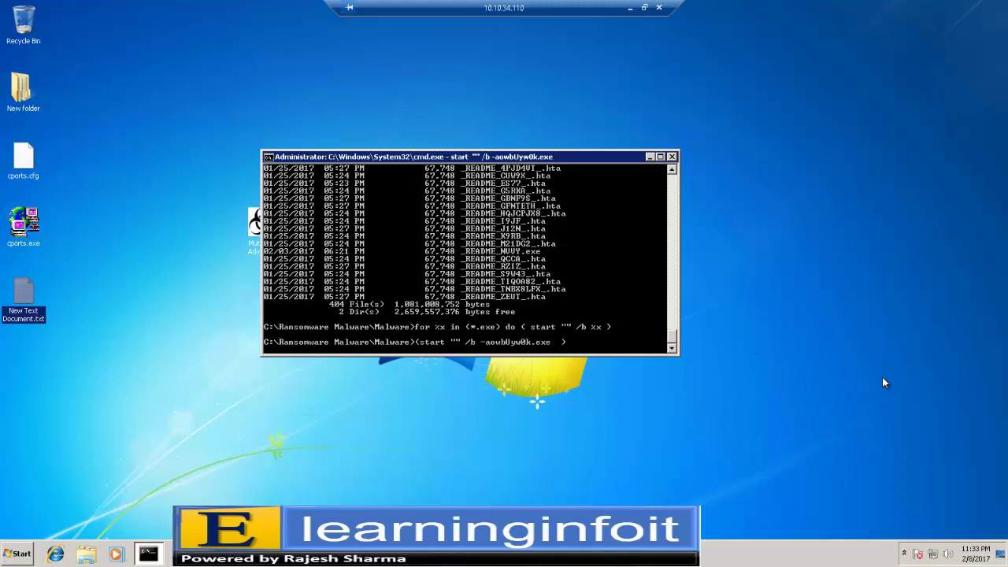
Refresh the desktop and move the Command Prompt window aside to make room for the McAfee Endpoint Security alerts.
{"action": "right_click", "coordinate": [771, 339]}
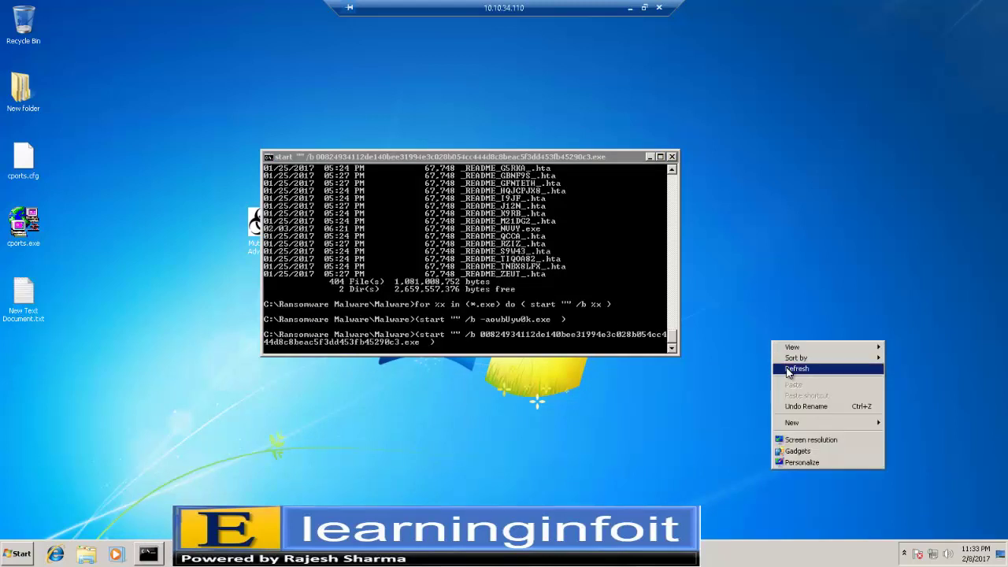
{"action": "left_click", "coordinate": [786, 366]}
{"action": "left_click_drag", "start_coordinate": [492, 157], "coordinate": [330, 164]}
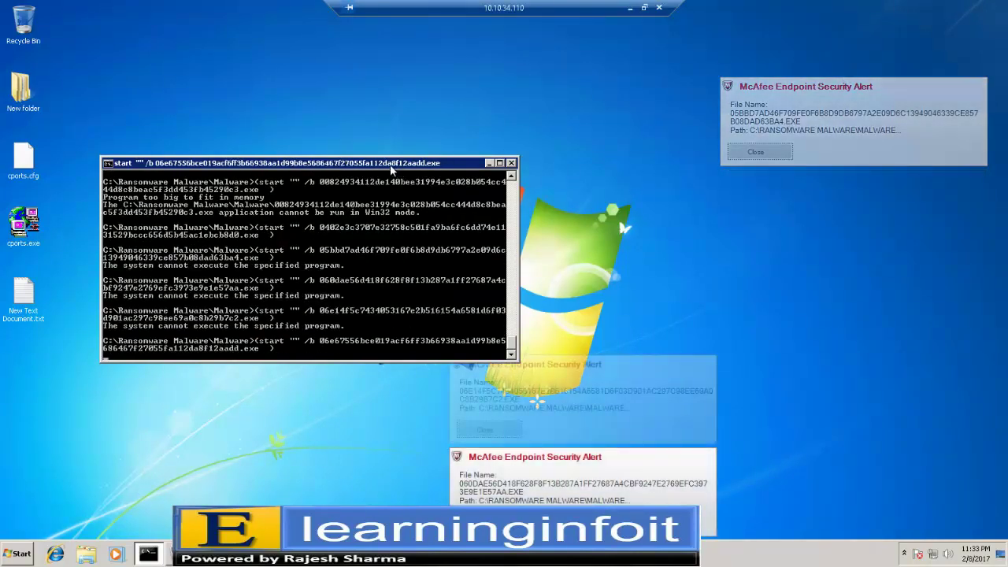
{"action": "left_click_drag", "start_coordinate": [391, 167], "coordinate": [328, 155]}
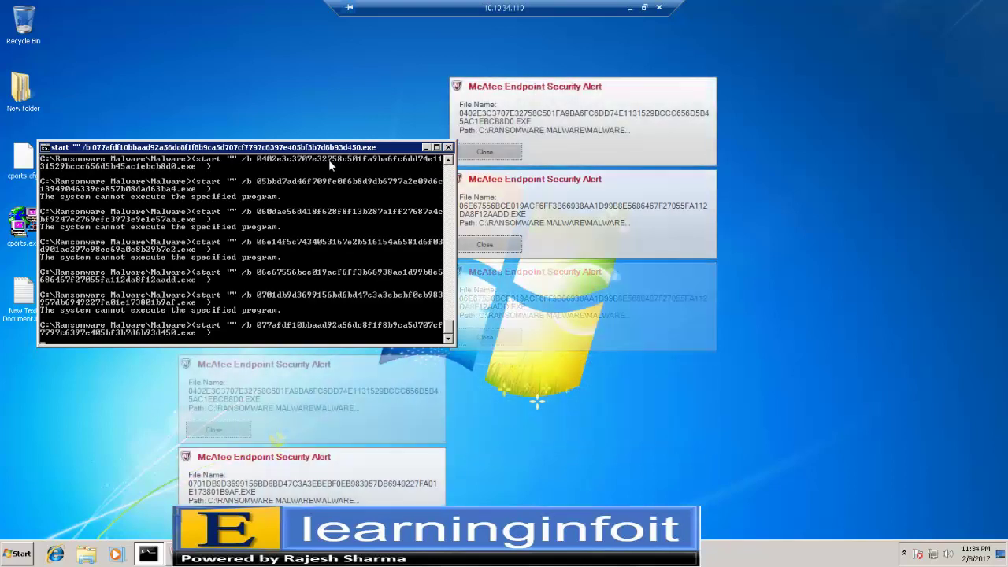
{"action": "left_click_drag", "start_coordinate": [334, 150], "coordinate": [294, 123]}
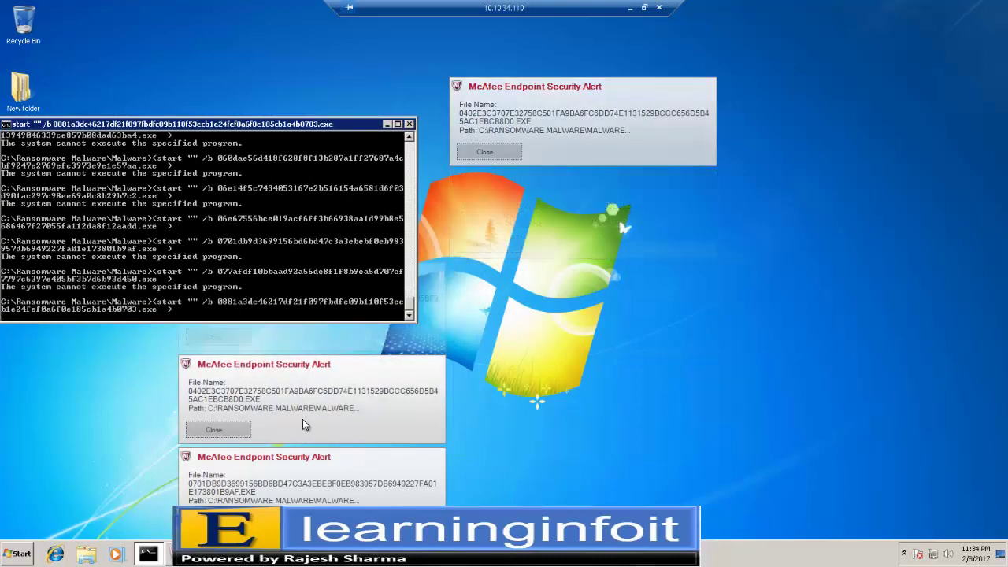
Leave the remote session for ePolicy Orchestrator, refresh the Threats Workspace data, and open the System Tree.
{"action": "left_click", "coordinate": [631, 11]}
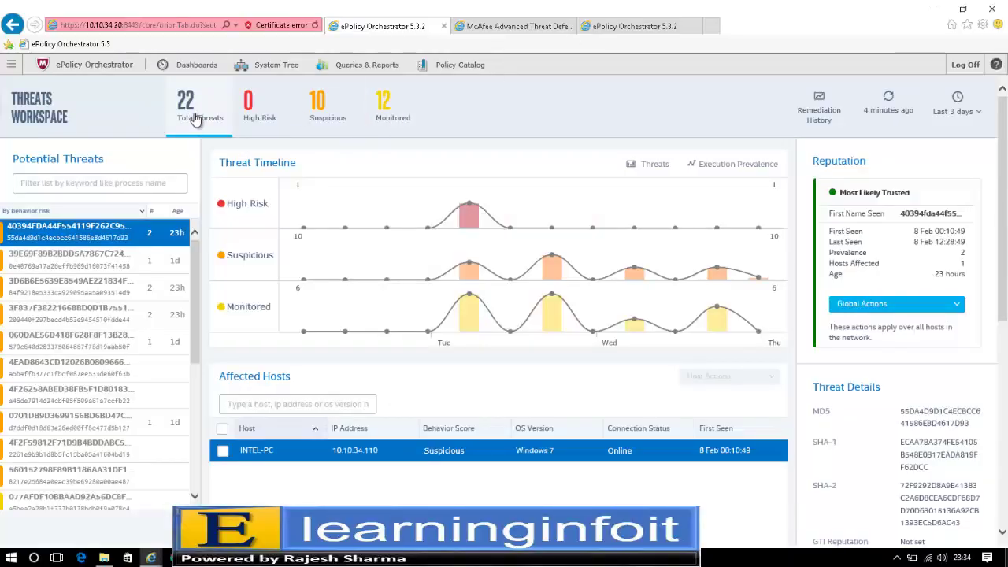
{"action": "left_click", "coordinate": [891, 106]}
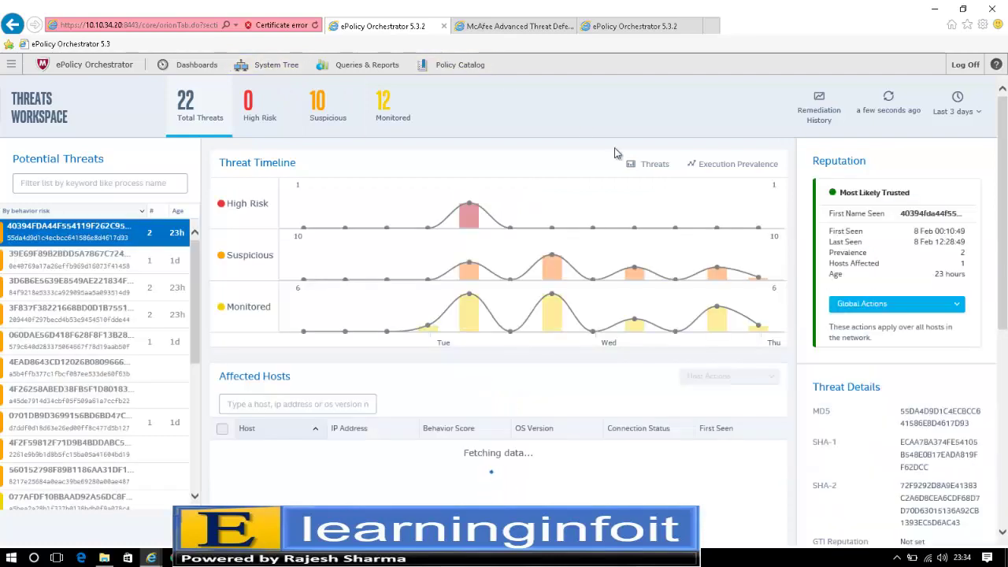
{"action": "left_click", "coordinate": [883, 101]}
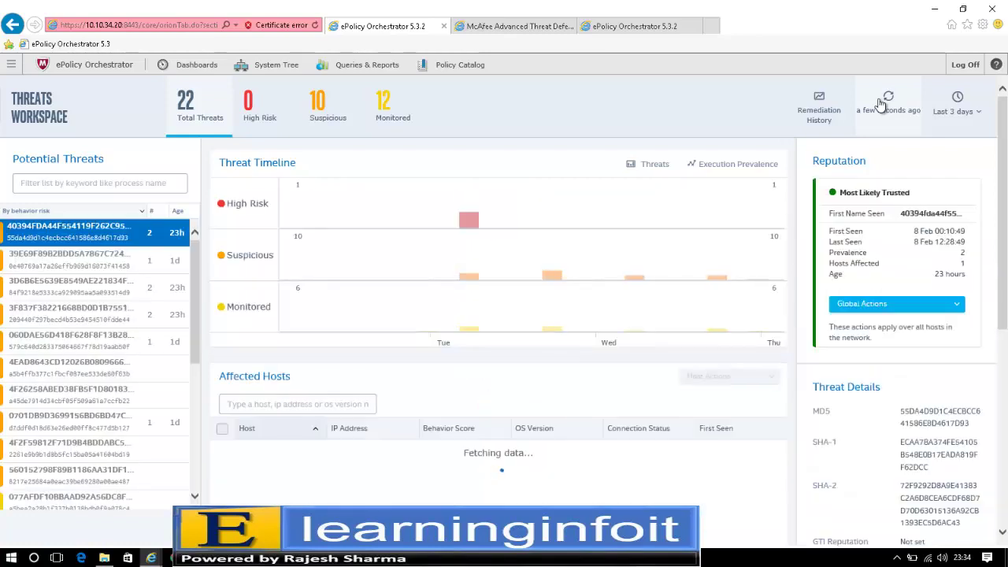
{"action": "left_click", "coordinate": [882, 104]}
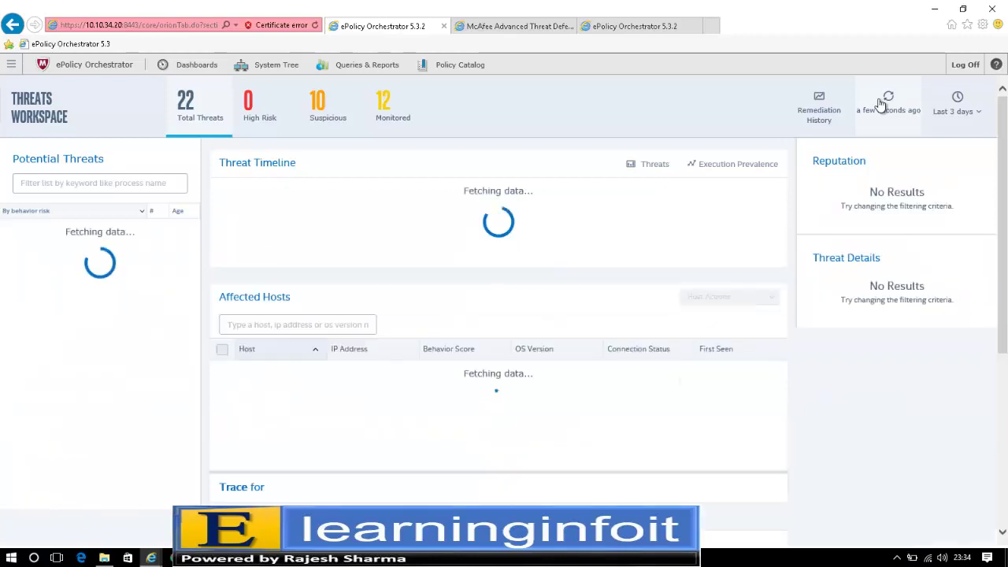
{"action": "left_click", "coordinate": [277, 67]}
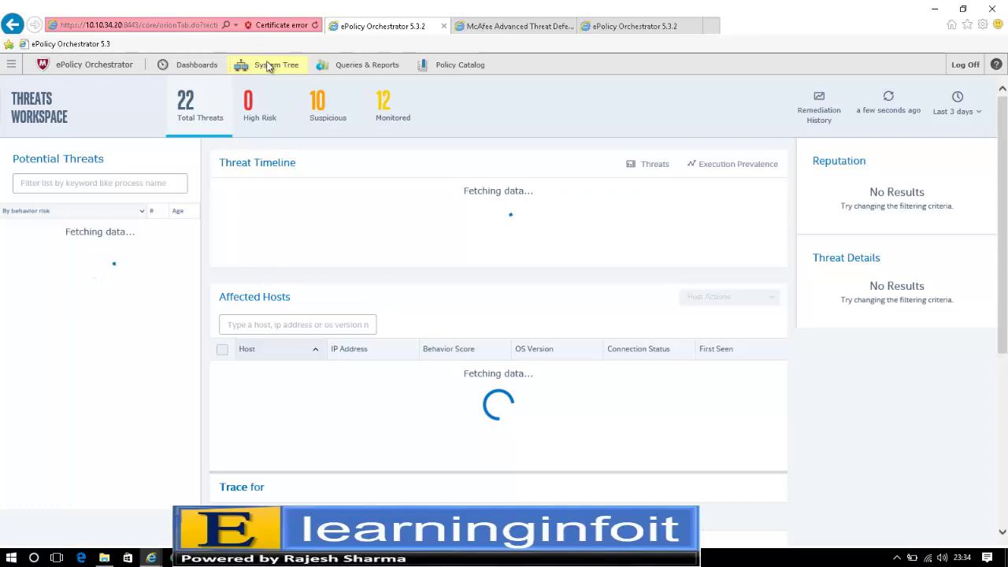
Switch to McAfee Advanced Threat Defense and examine the submitted samples under Analysis Status.
{"action": "left_click", "coordinate": [471, 28]}
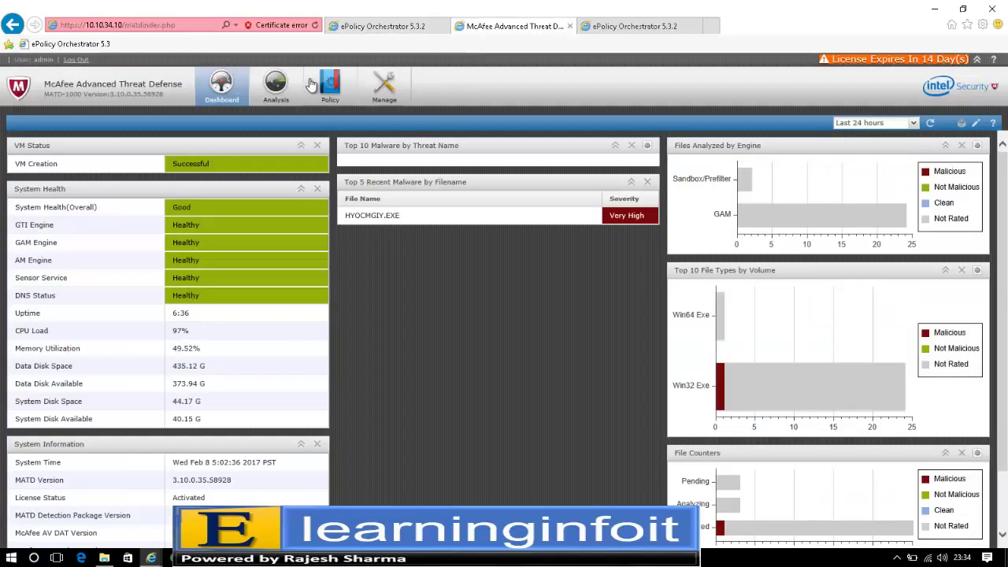
{"action": "left_click", "coordinate": [277, 91]}
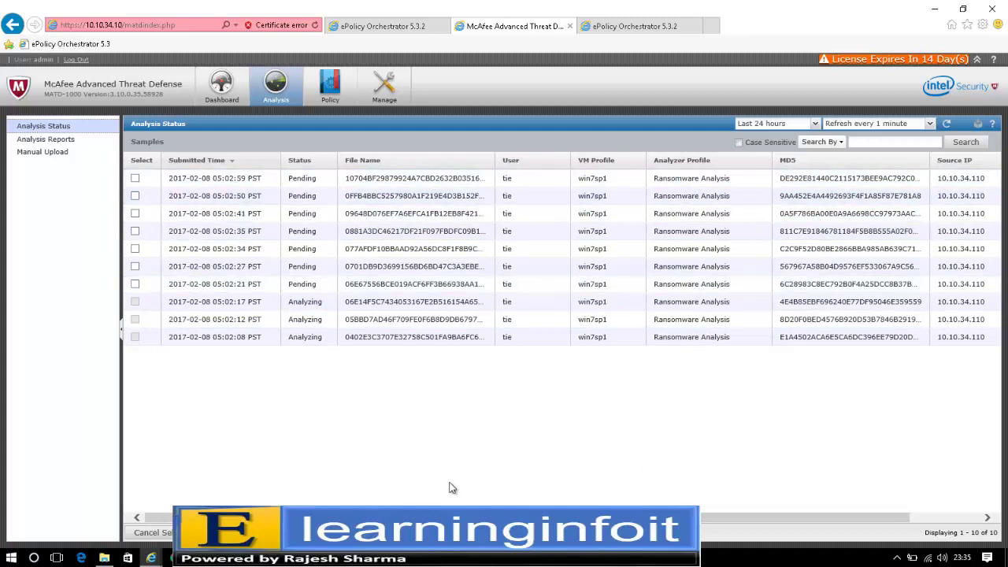
{"action": "mouse_move", "coordinate": [433, 518]}
{"action": "left_mouse_down"}
{"action": "mouse_move", "coordinate": [512, 518]}
{"action": "mouse_move", "coordinate": [435, 518]}
{"action": "left_mouse_up"}
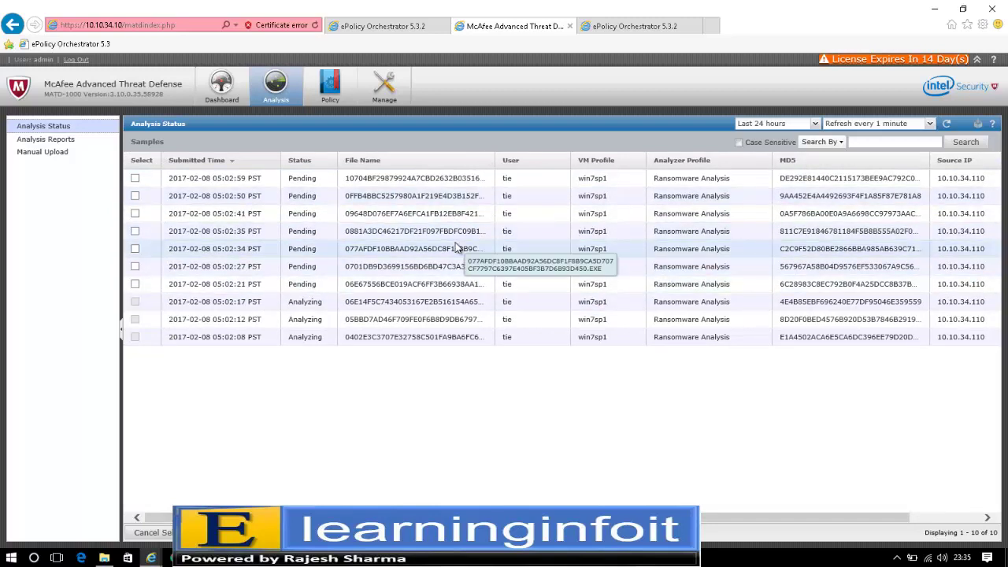
Open the TIE Reputations file search in the second ePolicy Orchestrator session.
{"action": "left_click", "coordinate": [632, 29]}
{"action": "left_click", "coordinate": [11, 64]}
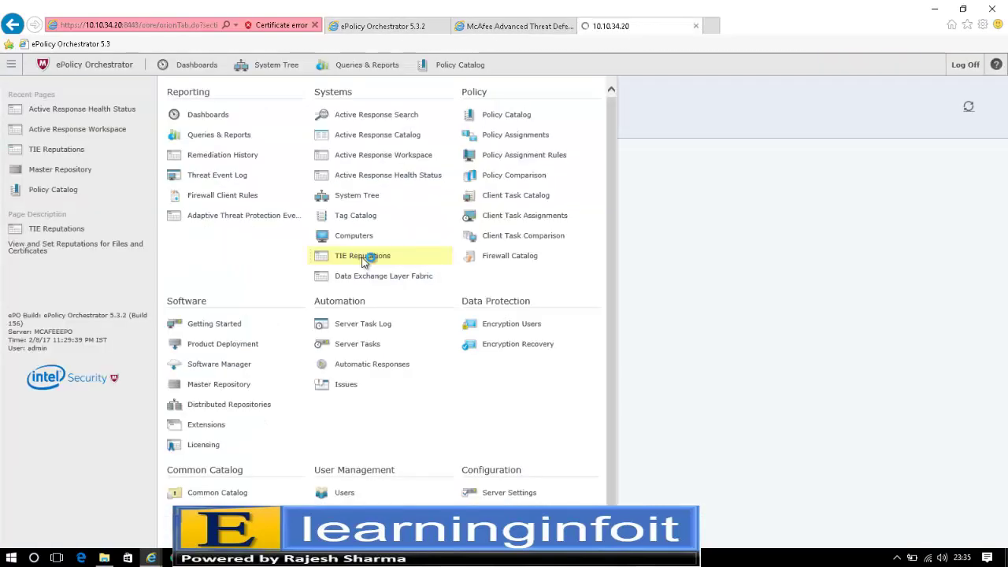
{"action": "left_click", "coordinate": [361, 256]}
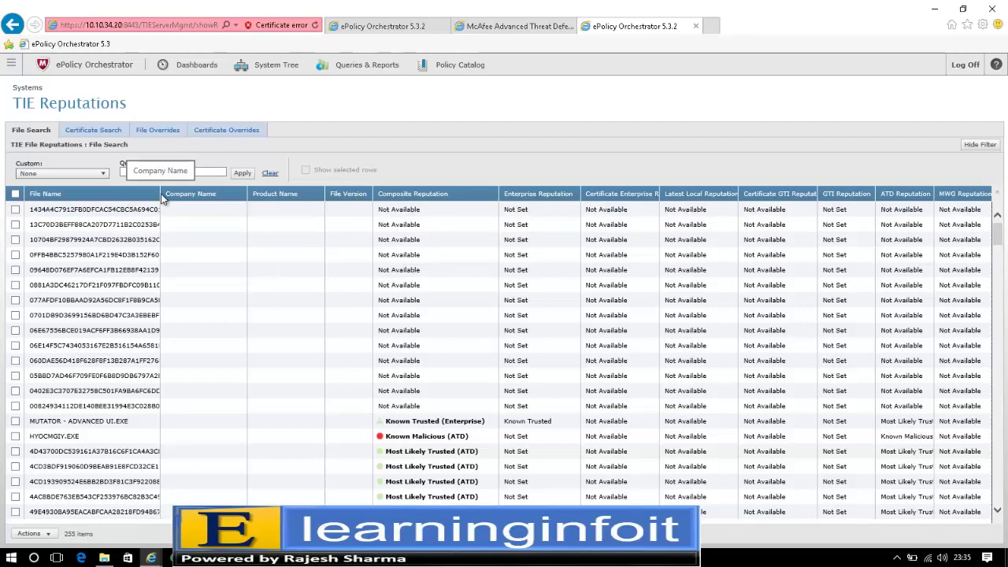
Widen the File Name column of the TIE file list and adjust the Company Name, Product Name and File Version column widths.
{"action": "left_click_drag", "start_coordinate": [160, 195], "coordinate": [245, 195]}
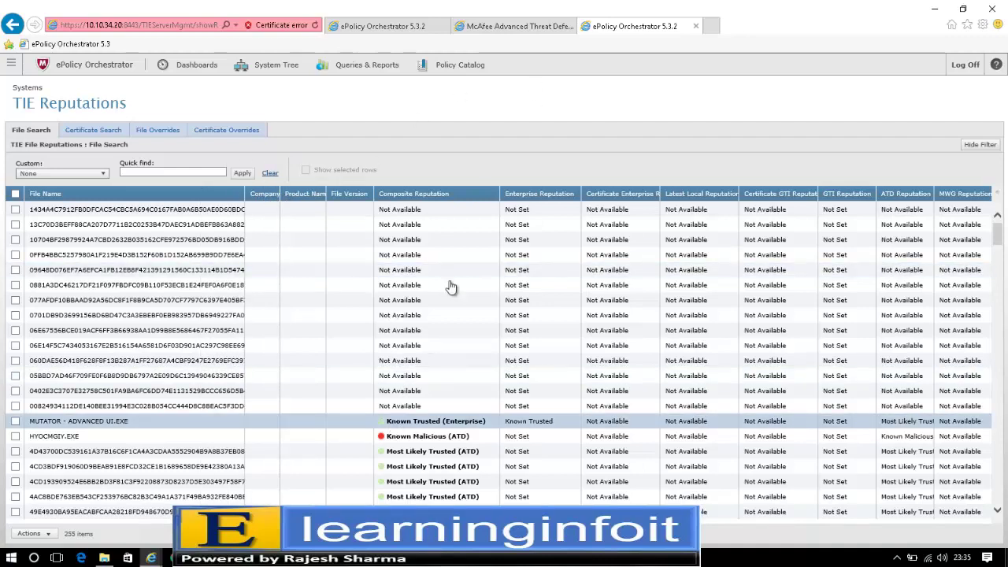
{"action": "left_click_drag", "start_coordinate": [280, 195], "coordinate": [306, 194]}
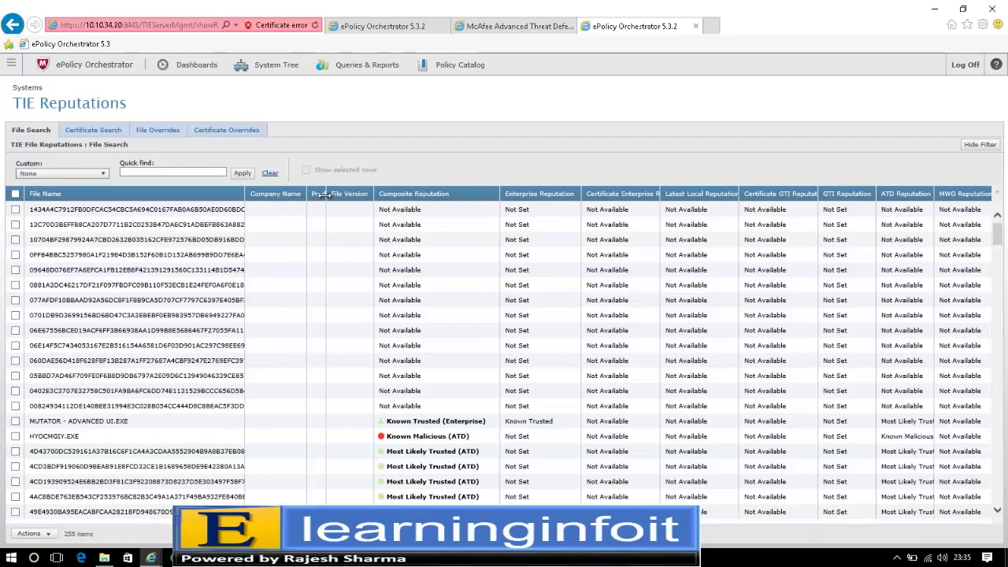
{"action": "left_click_drag", "start_coordinate": [329, 195], "coordinate": [340, 194]}
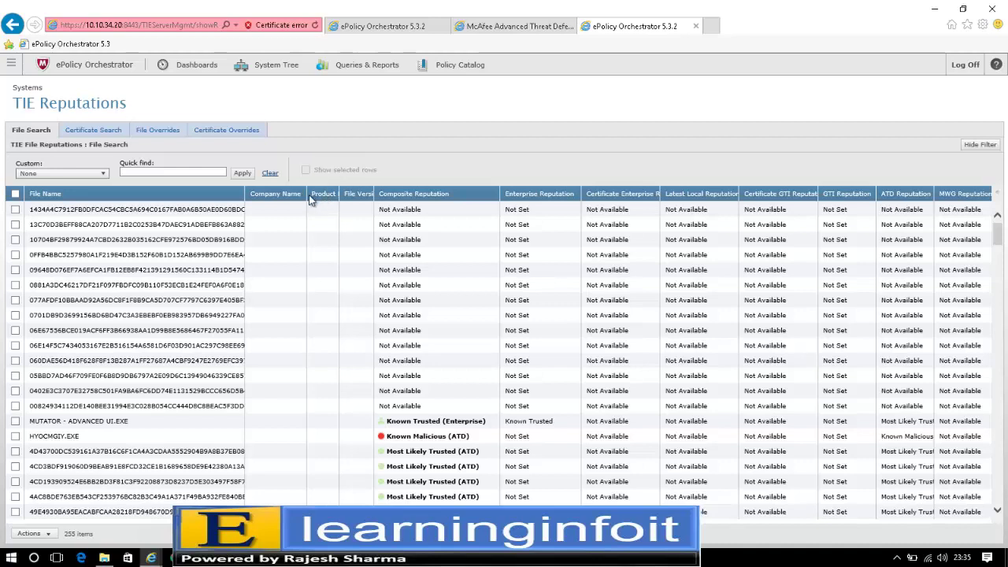
{"action": "left_click_drag", "start_coordinate": [303, 193], "coordinate": [295, 193]}
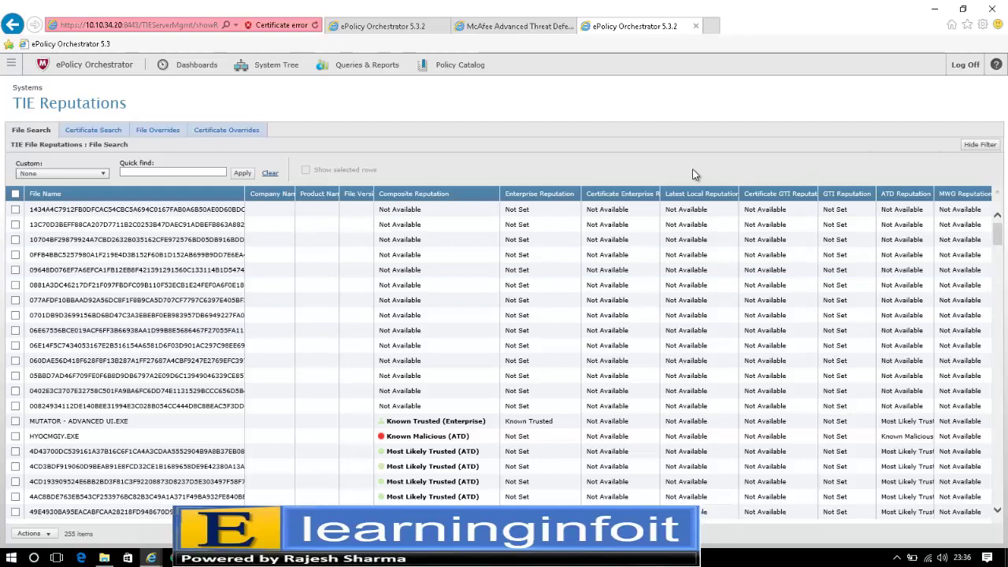
Open Analysis Reports in McAfee Advanced Threat Defense, refresh the list, and enable Show All Results.
{"action": "left_click", "coordinate": [511, 30]}
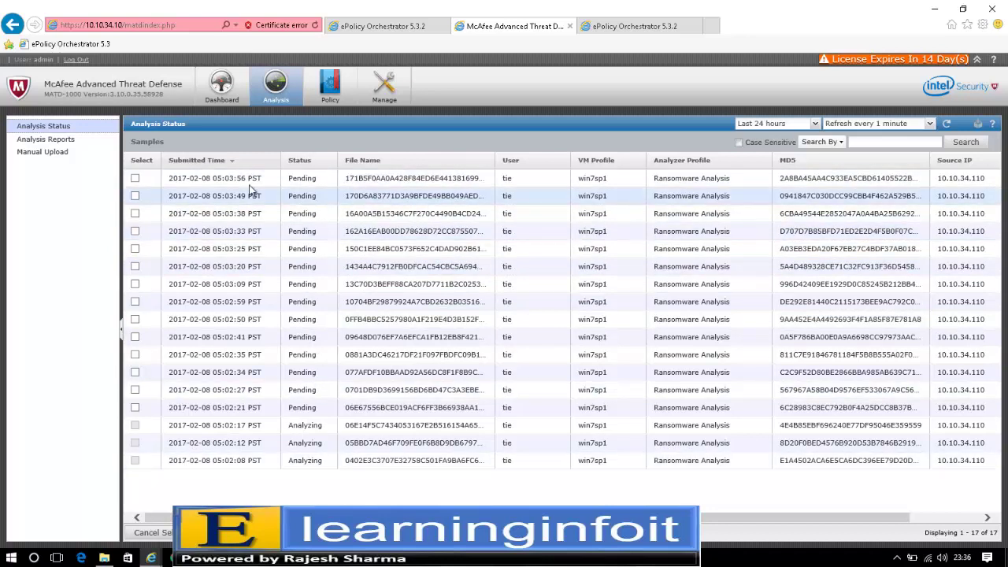
{"action": "left_click", "coordinate": [66, 139]}
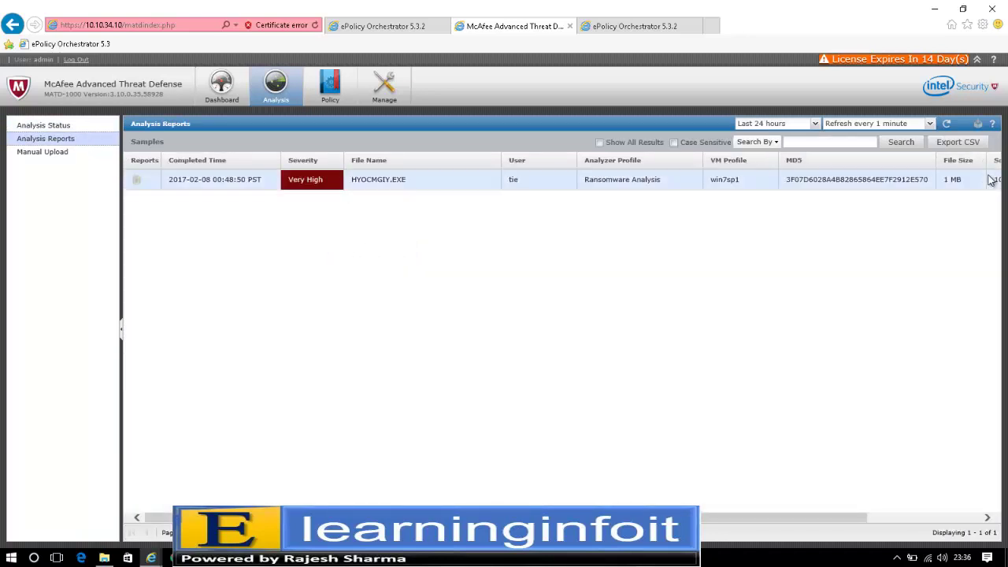
{"action": "left_click", "coordinate": [946, 124]}
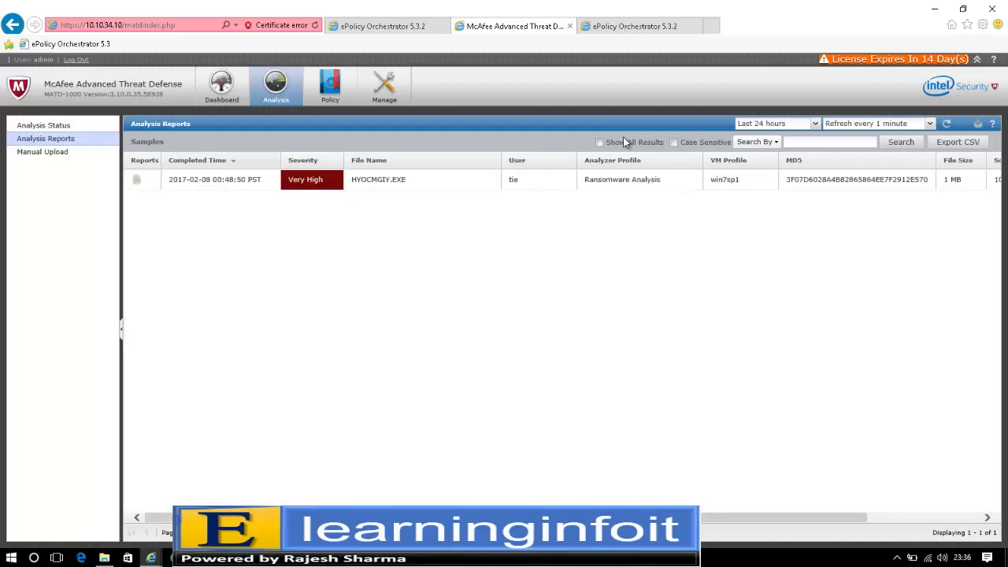
{"action": "left_click", "coordinate": [600, 143]}
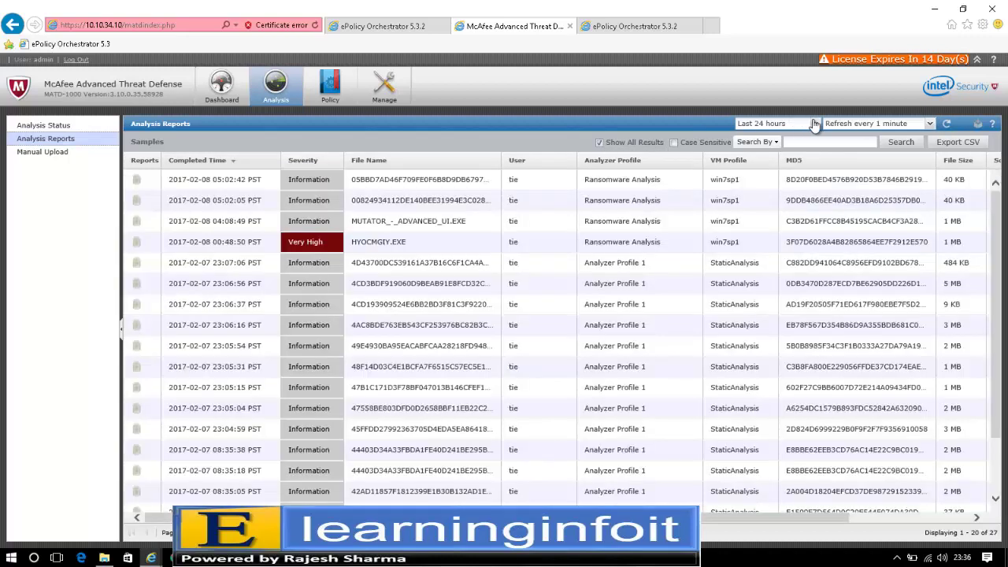
Set the Analysis Reports range to All samples and look through the listed reports.
{"action": "left_click", "coordinate": [814, 124]}
{"action": "scroll", "coordinate": [816, 276], "scroll_direction": "down", "scroll_amount": 1}
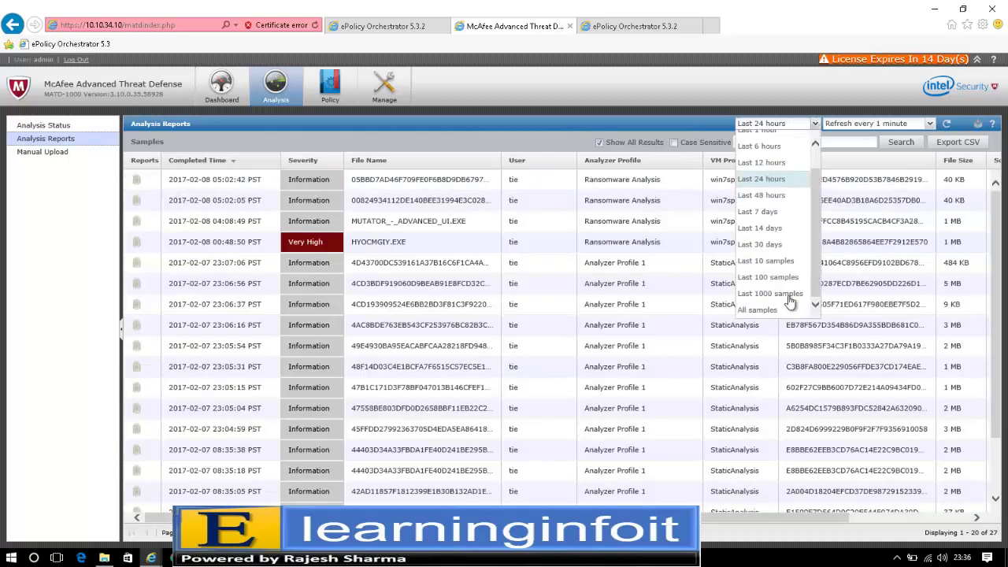
{"action": "left_click", "coordinate": [776, 309]}
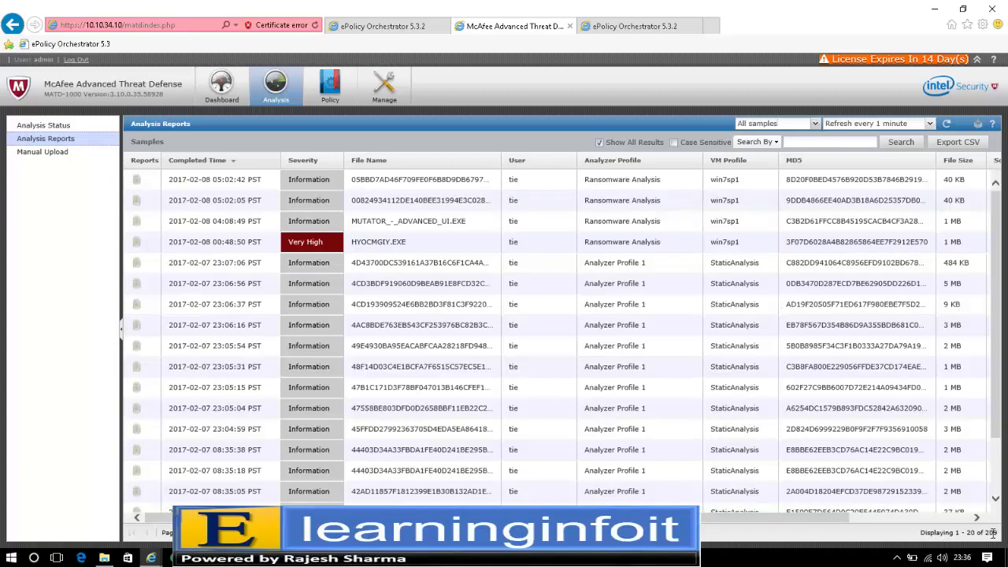
{"action": "scroll", "coordinate": [998, 374], "scroll_direction": "down", "scroll_amount": 2}
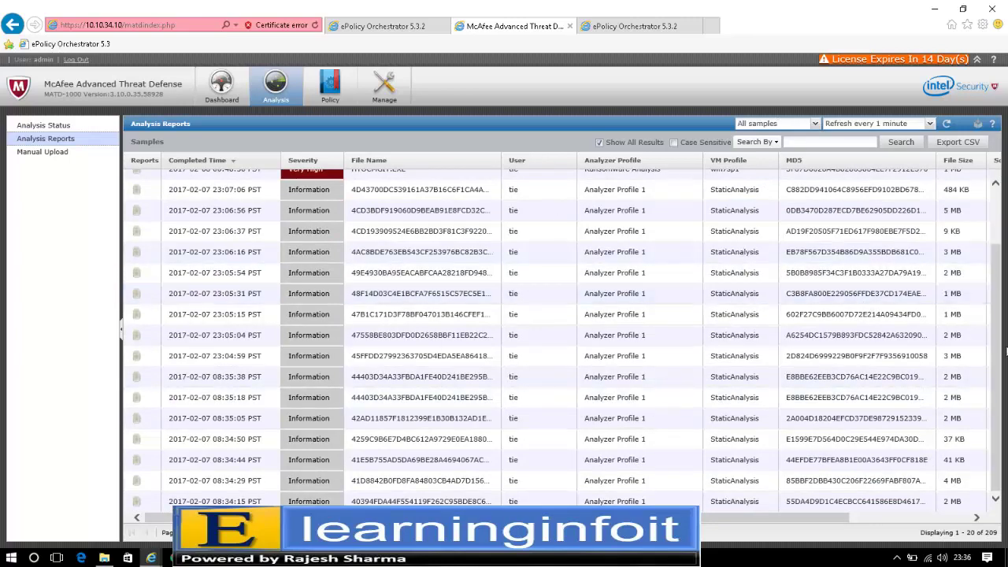
{"action": "scroll", "coordinate": [1000, 343], "scroll_direction": "up", "scroll_amount": 2}
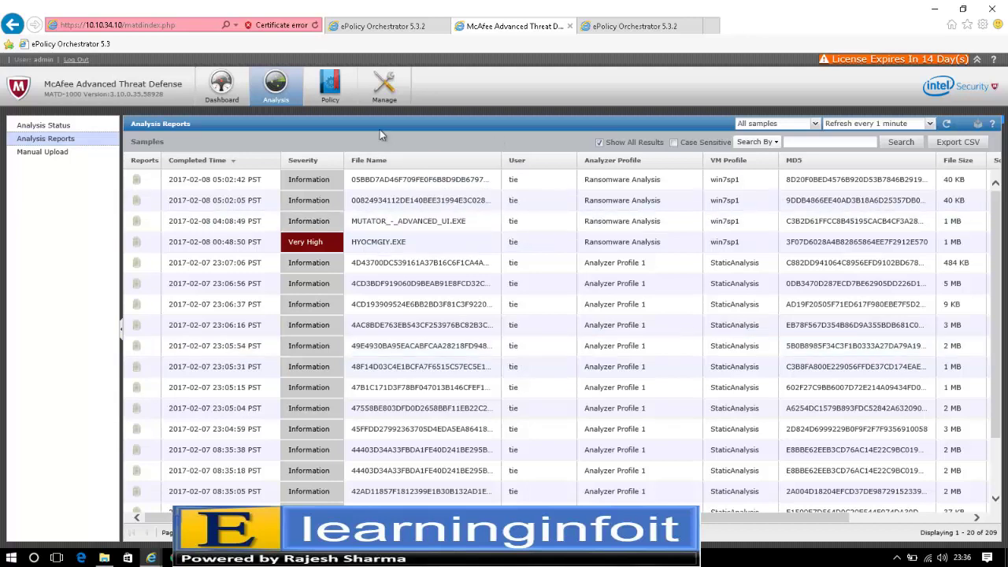
Open the Advanced Threat Defense dashboard and switch back to the ePolicy Orchestrator System Tree.
{"action": "left_click", "coordinate": [224, 94]}
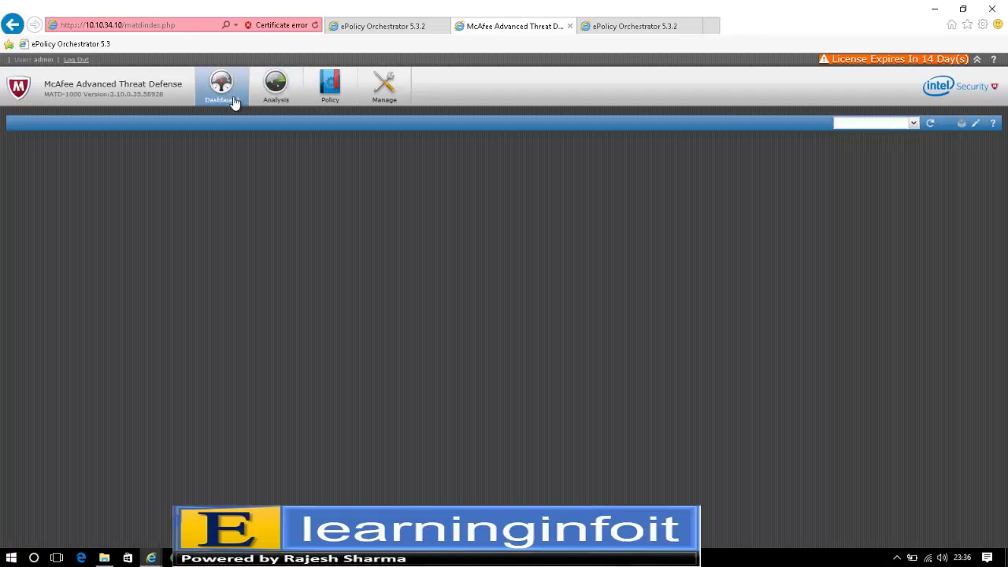
{"action": "left_click", "coordinate": [379, 26]}
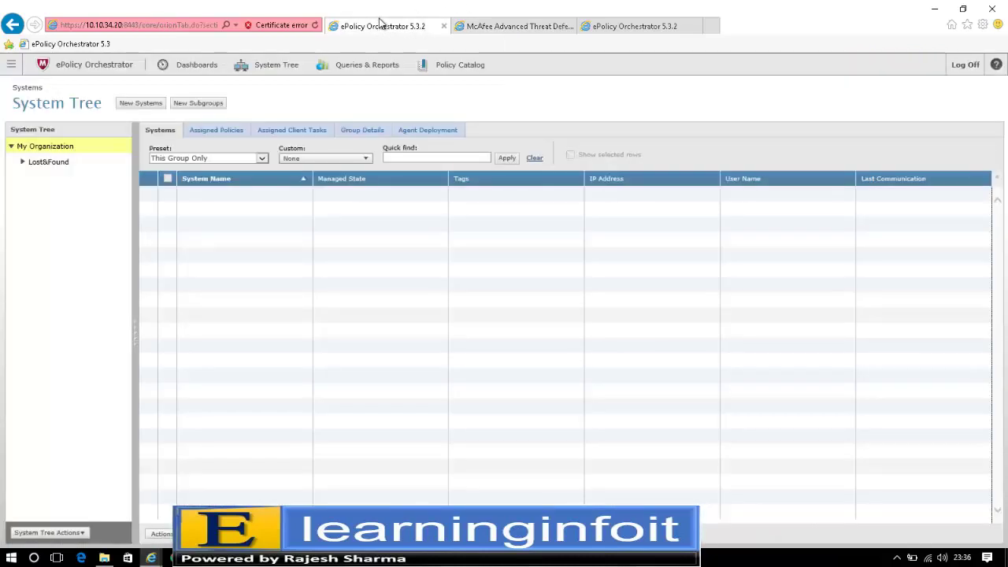
List systems from this group and all subgroups in the System Tree and look up INTEL-PC in DXL.
{"action": "left_click", "coordinate": [265, 163]}
{"action": "left_click", "coordinate": [239, 169]}
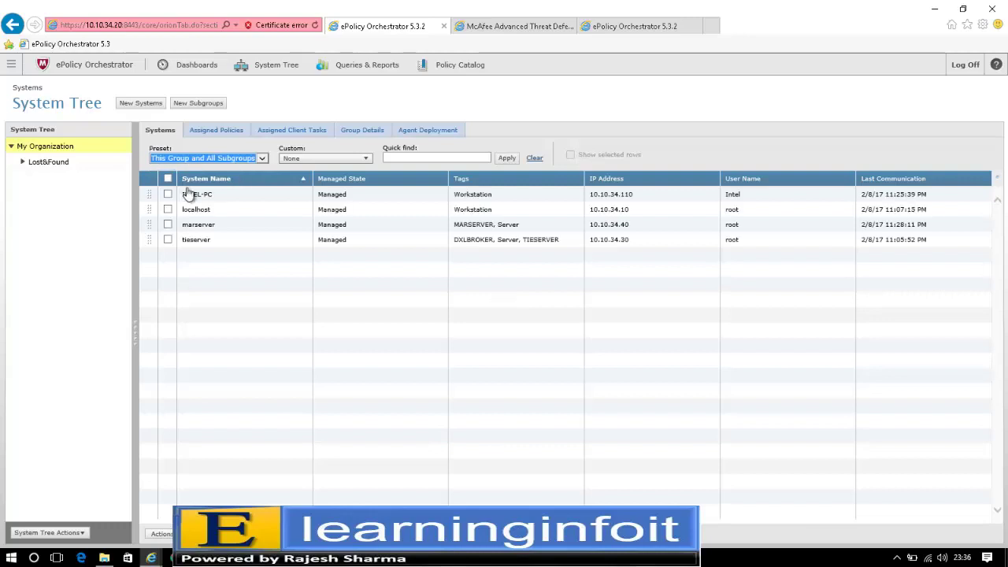
{"action": "left_click", "coordinate": [168, 194]}
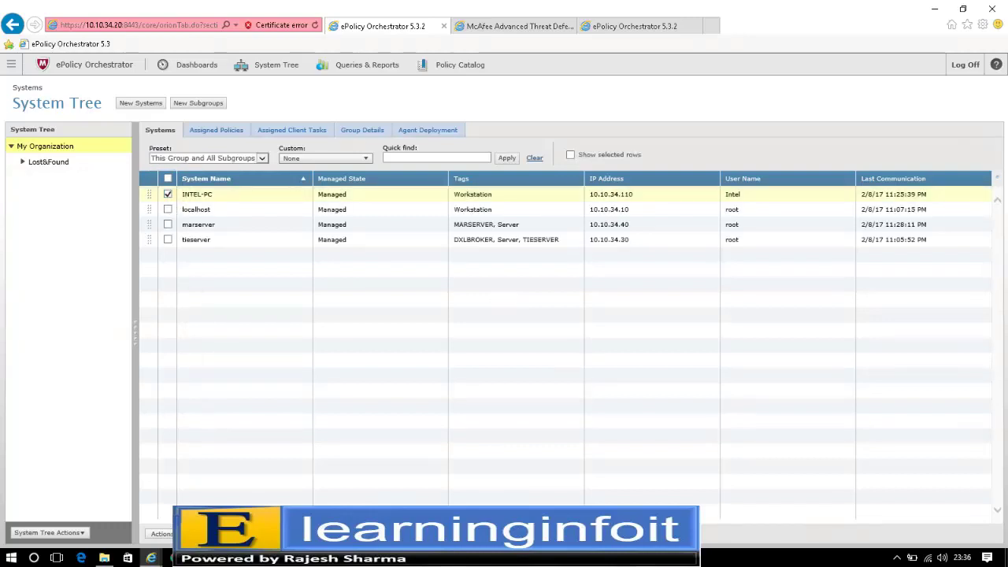
{"action": "left_click", "coordinate": [162, 534]}
{"action": "mouse_move", "coordinate": [194, 465]}
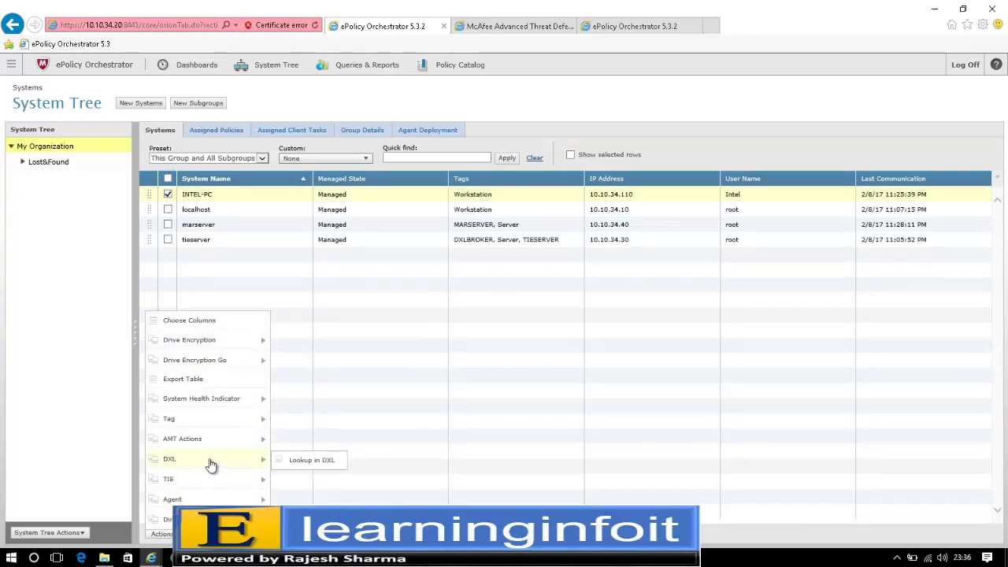
{"action": "left_click", "coordinate": [307, 460]}
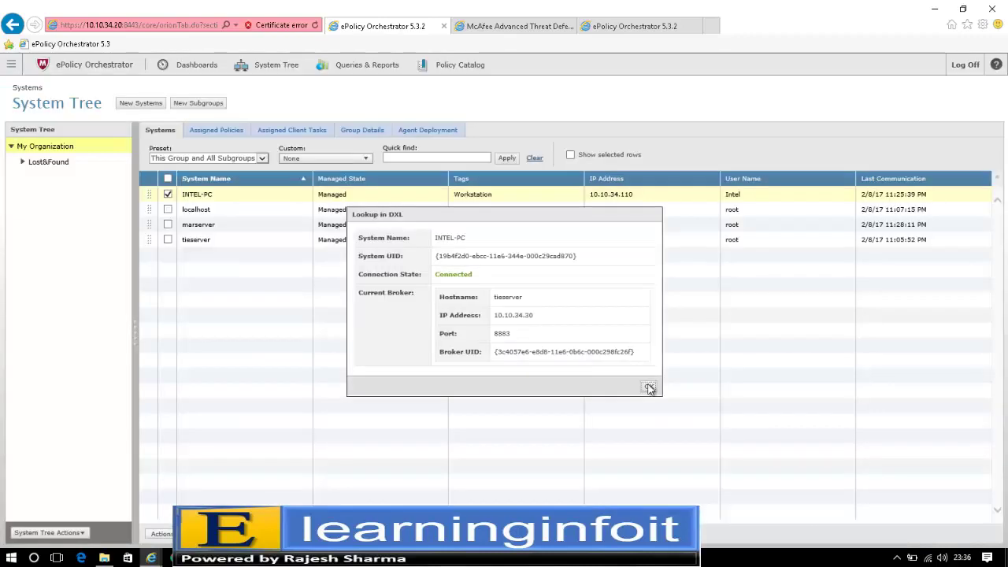
{"action": "left_click", "coordinate": [650, 388]}
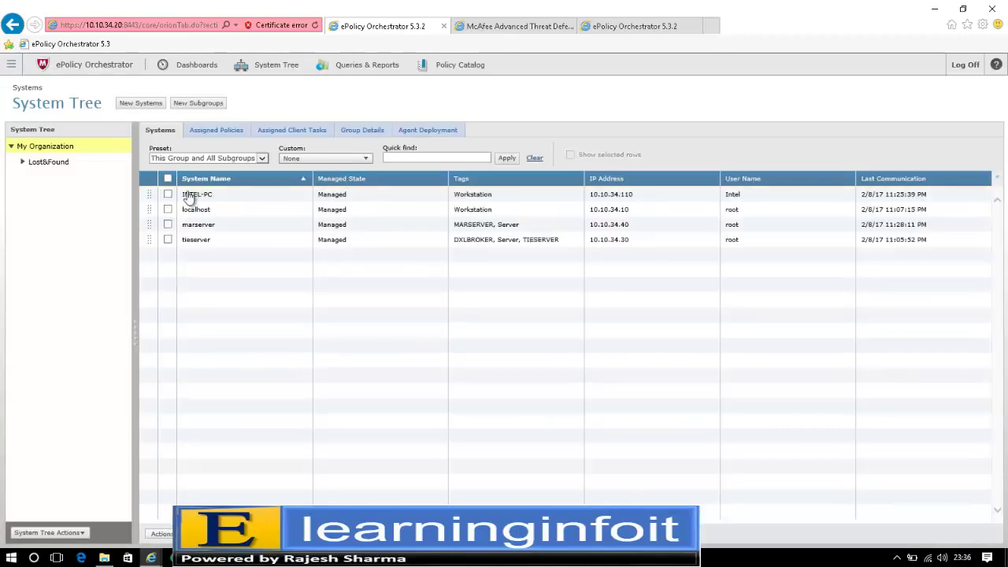
Repeat the DXL lookup for INTEL-PC to check its connection state and current broker, closing the result.
{"action": "left_click", "coordinate": [168, 195]}
{"action": "left_click", "coordinate": [167, 194]}
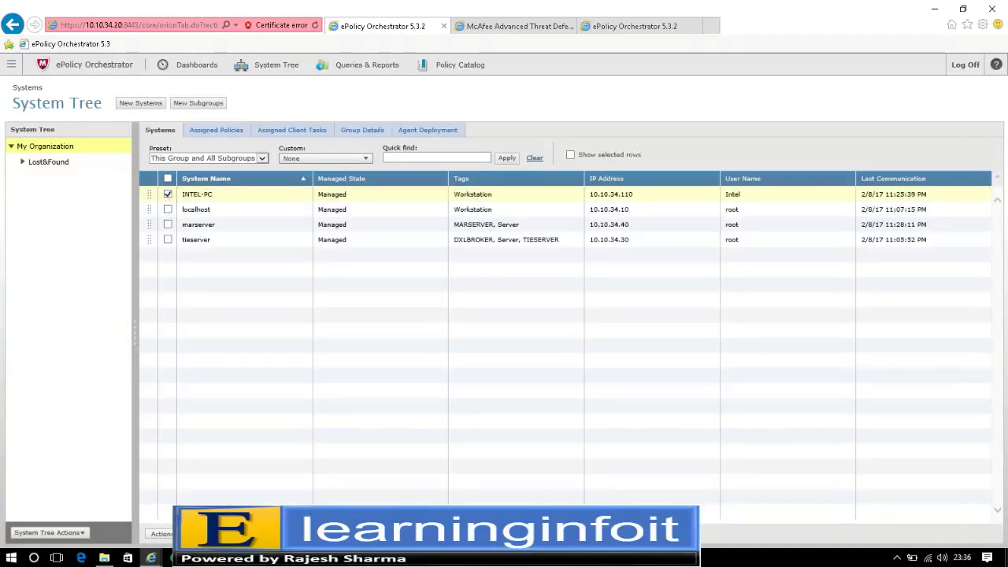
{"action": "left_click", "coordinate": [162, 535]}
{"action": "mouse_move", "coordinate": [201, 463]}
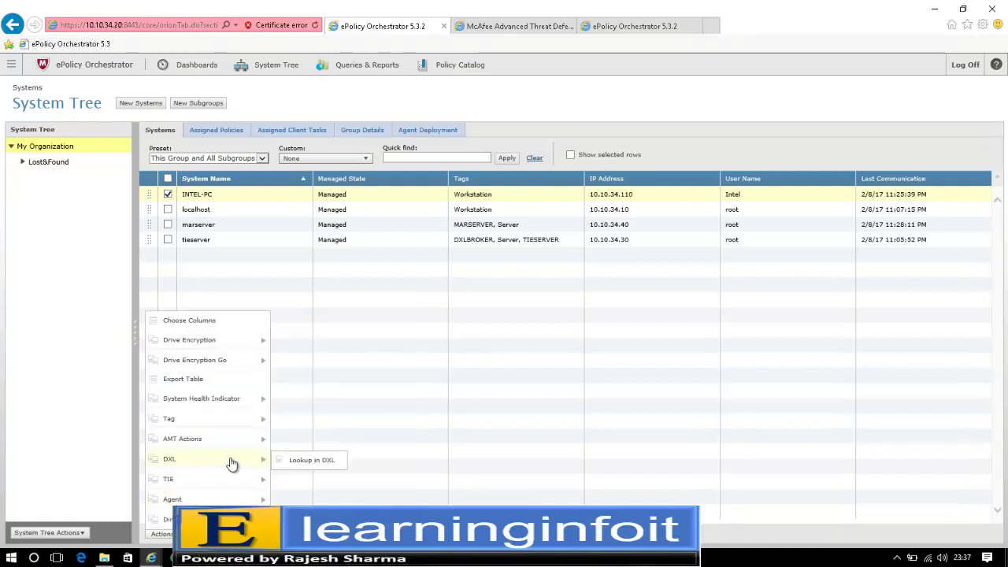
{"action": "left_click", "coordinate": [304, 462]}
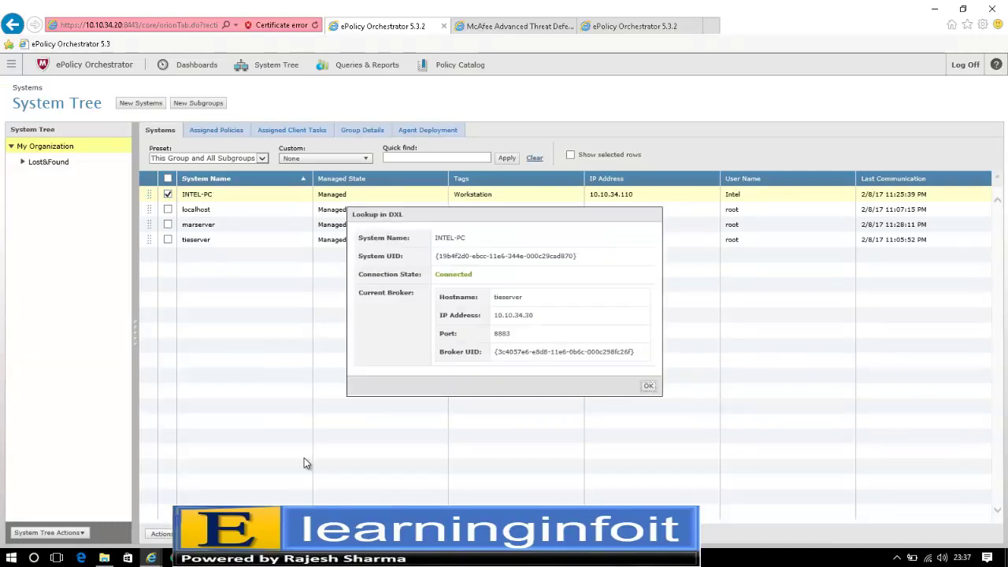
{"action": "left_click", "coordinate": [649, 389]}
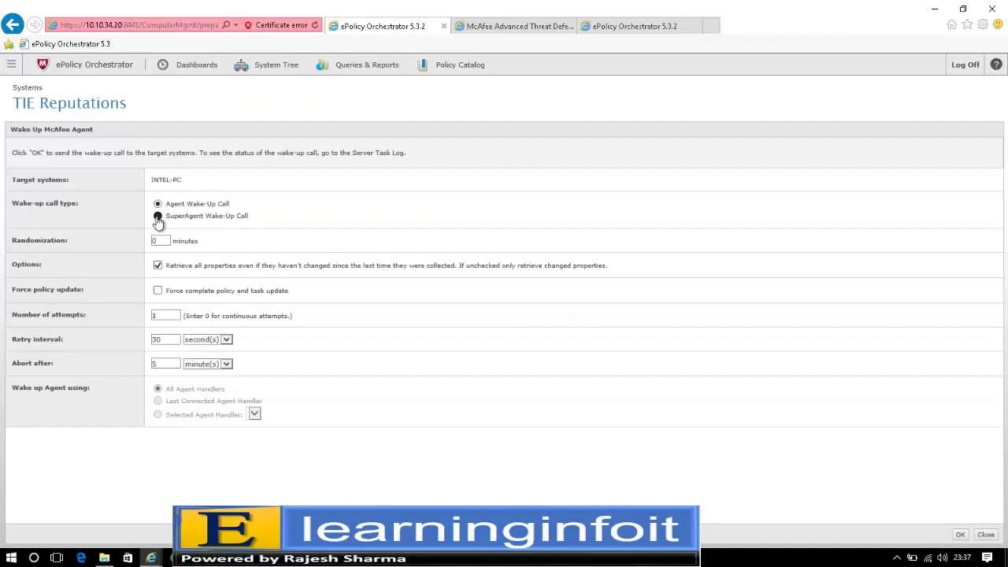
Send INTEL-PC a SuperAgent Wake-Up Call with Force complete policy and task update enabled.
{"action": "left_click", "coordinate": [159, 217]}
{"action": "left_click", "coordinate": [158, 292]}
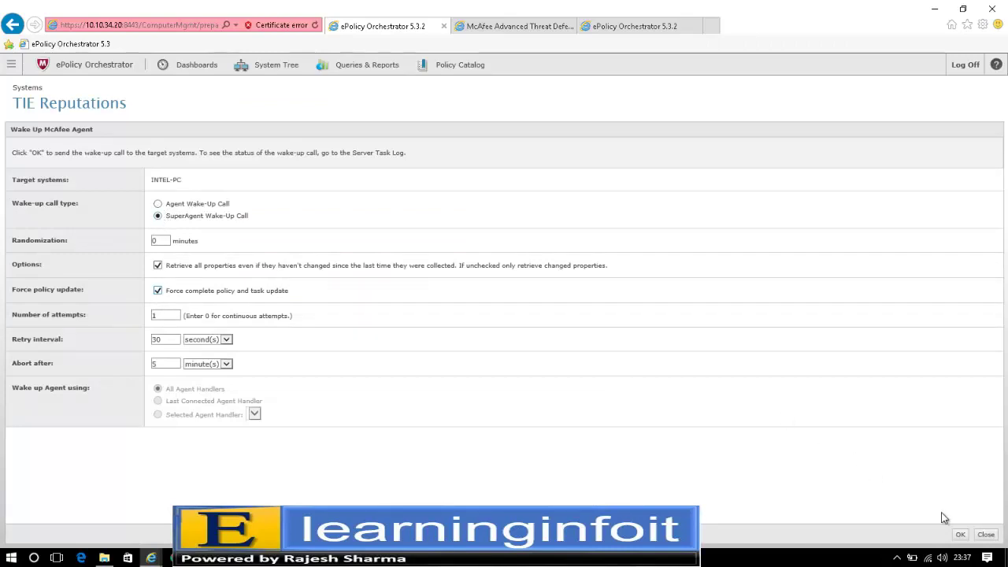
{"action": "left_click", "coordinate": [960, 535]}
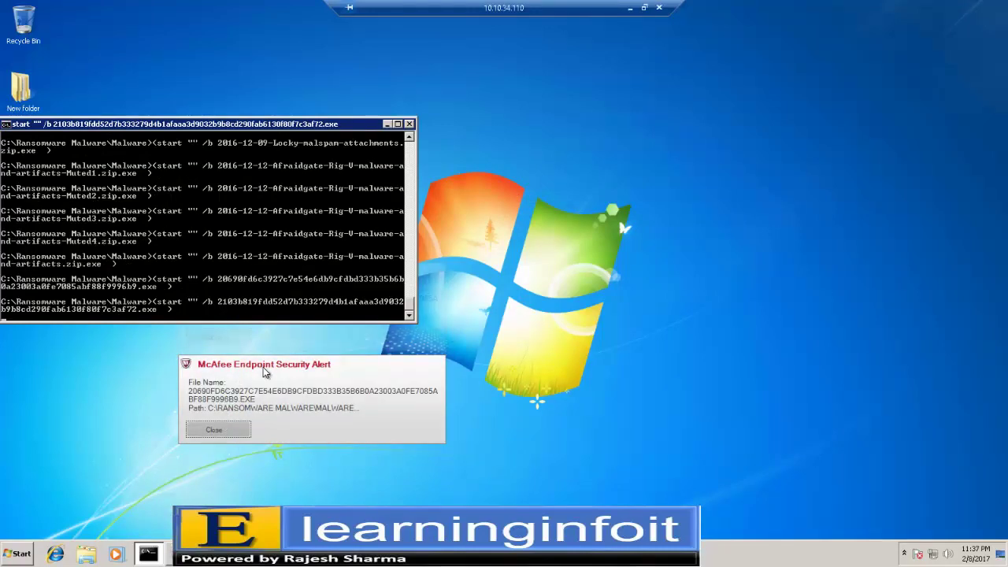
Reposition the running malware script's command window on endpoint 10.10.34.110 while watching the security alerts, and minimize the remote session.
{"action": "left_click_drag", "start_coordinate": [308, 131], "coordinate": [816, 121]}
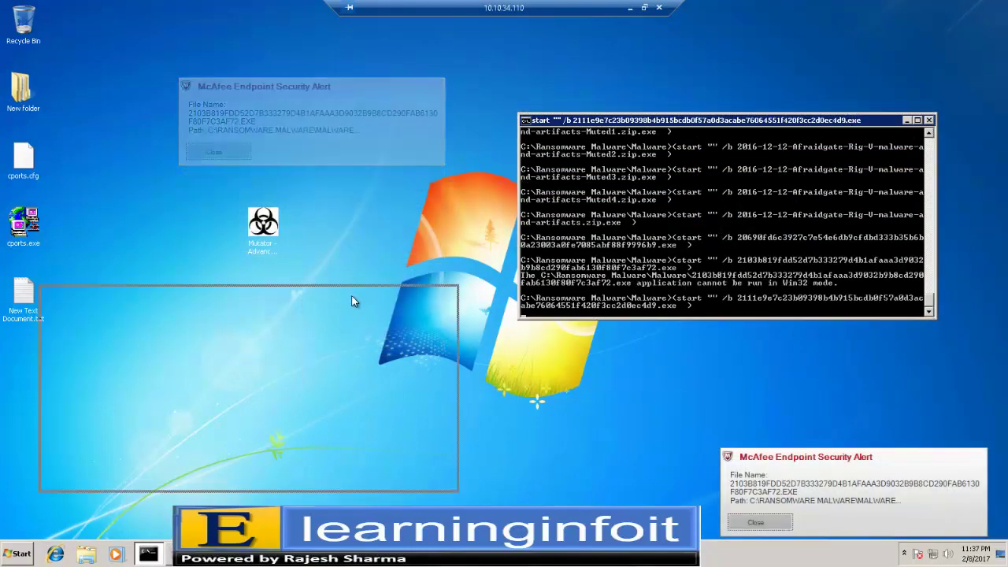
{"action": "left_click_drag", "start_coordinate": [343, 209], "coordinate": [357, 186]}
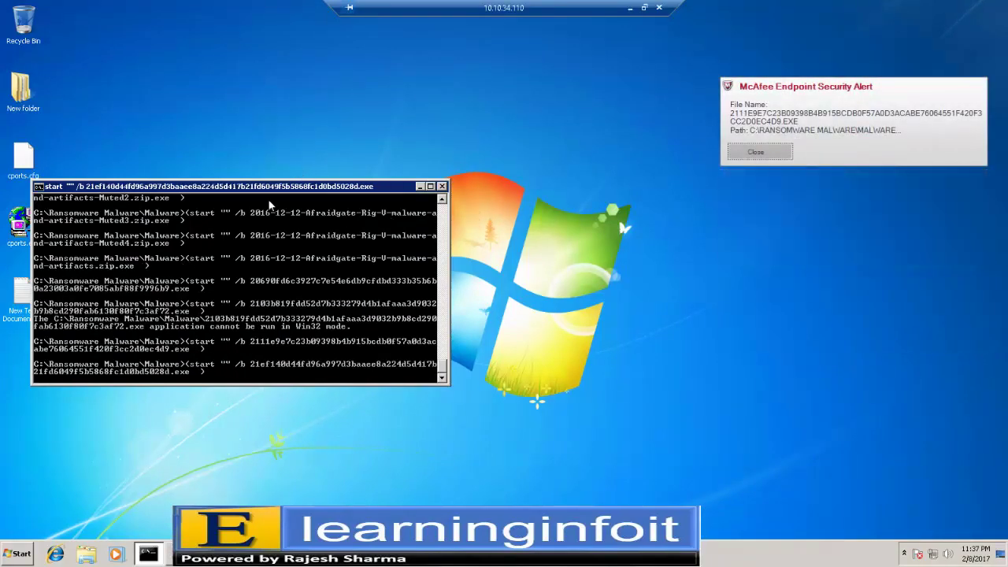
{"action": "left_click_drag", "start_coordinate": [267, 189], "coordinate": [331, 116]}
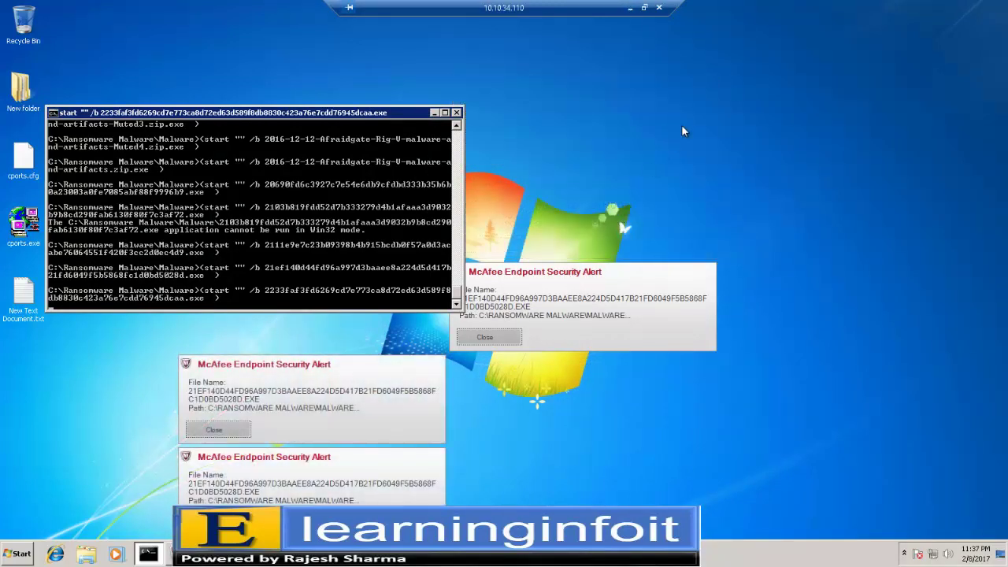
{"action": "left_click", "coordinate": [632, 7]}
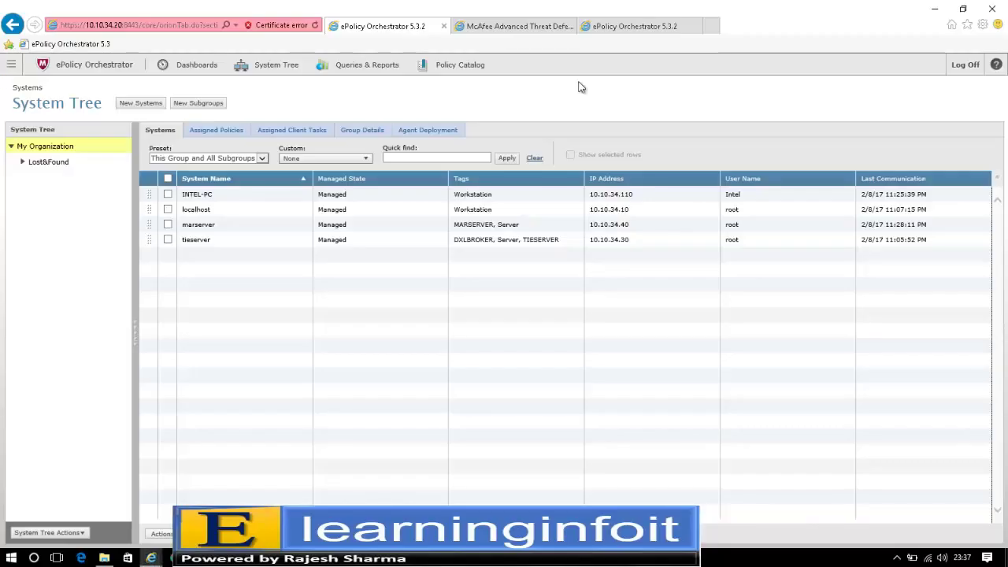
Open the Policy Catalog and filter it to the Endpoint Security Adaptive Threat Protection product with the Options category.
{"action": "left_click", "coordinate": [459, 66]}
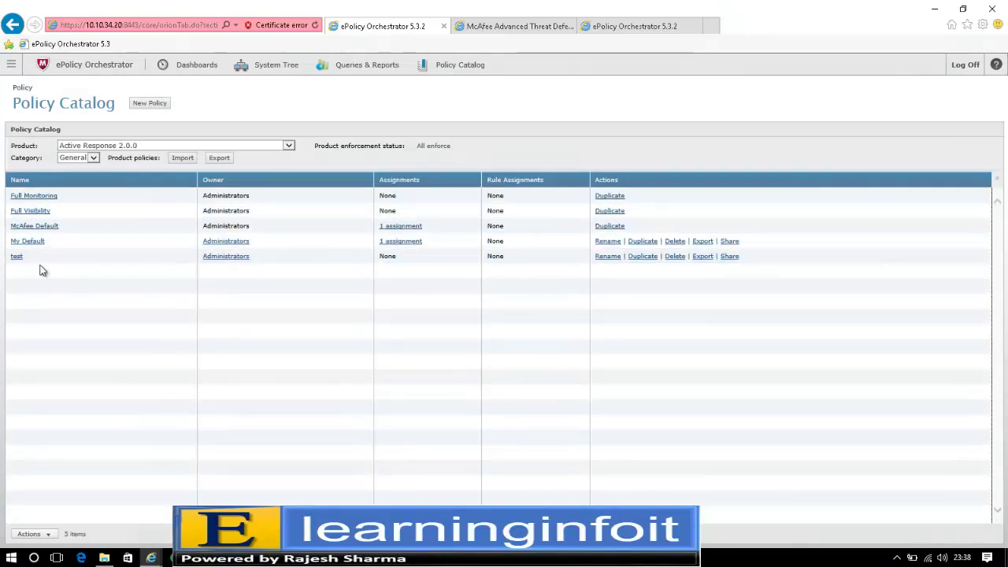
{"action": "left_click", "coordinate": [219, 150]}
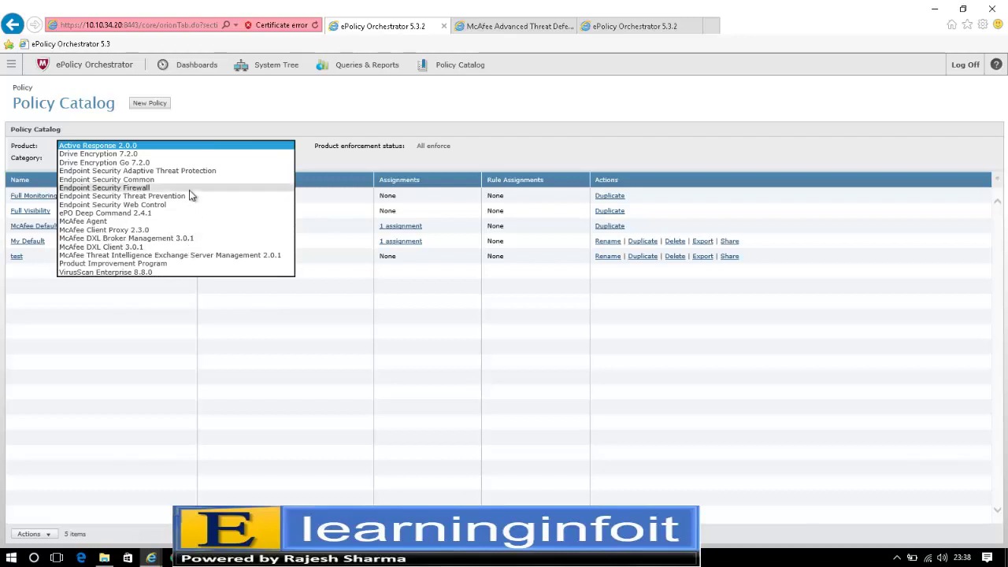
{"action": "left_click", "coordinate": [190, 171]}
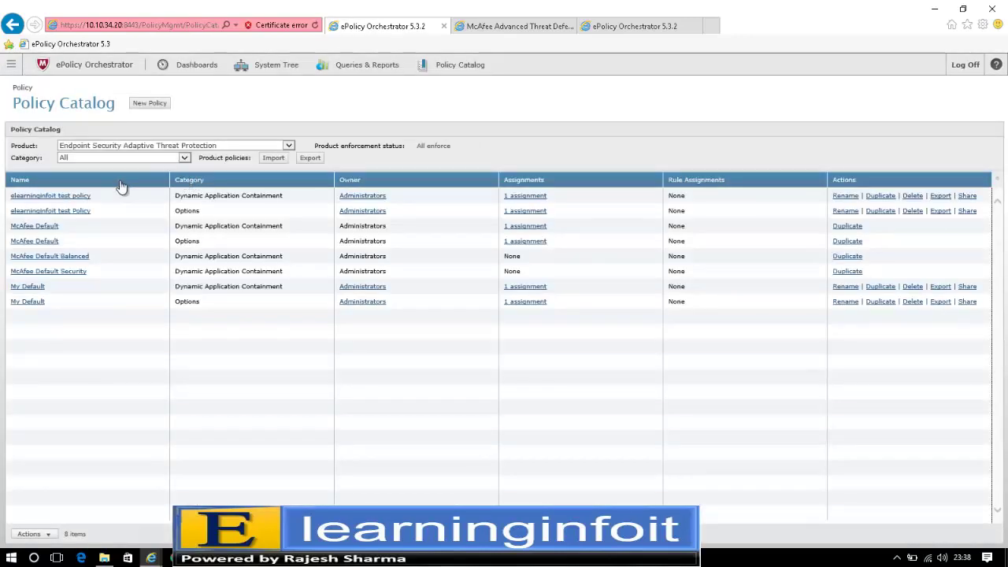
{"action": "left_click", "coordinate": [186, 158]}
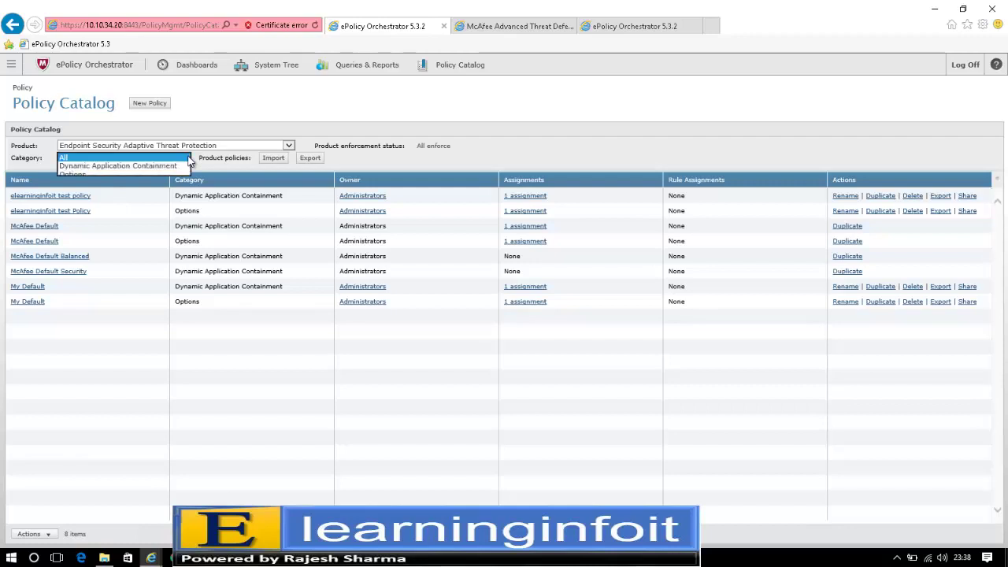
{"action": "left_click", "coordinate": [169, 174]}
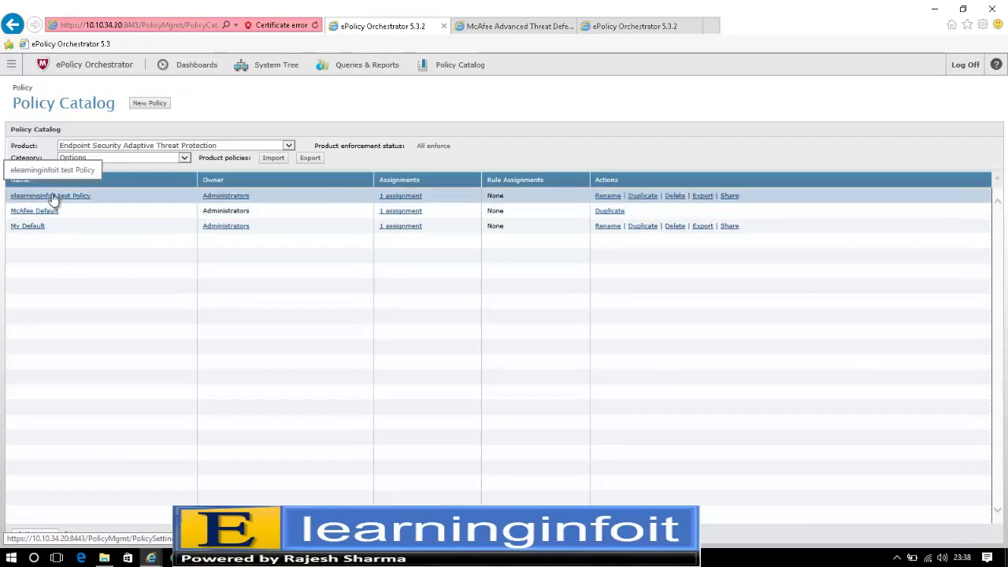
Review the elearninginfoit test Policy settings down to Advanced Threat Defense and leave the policy without saving.
{"action": "left_click", "coordinate": [53, 196]}
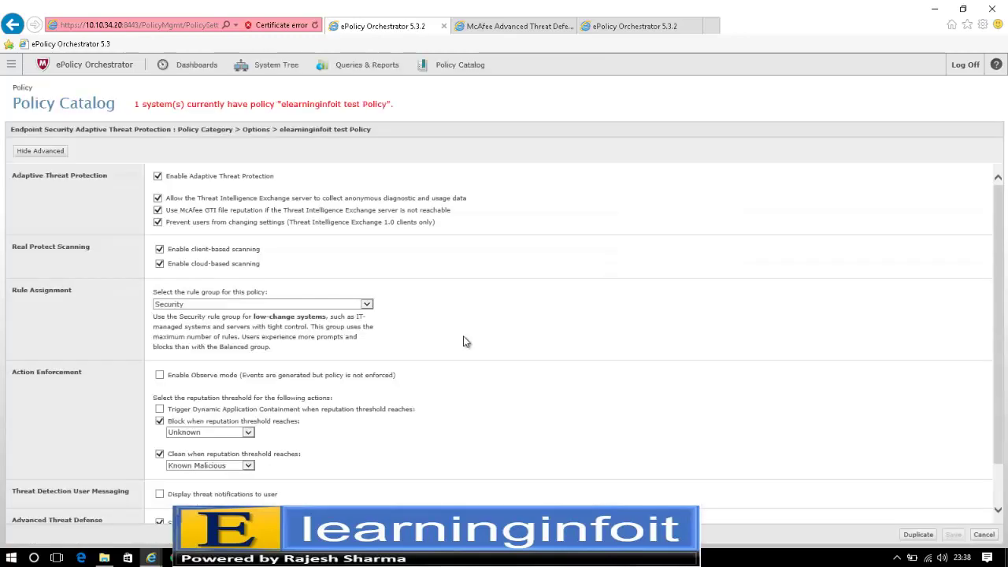
{"action": "left_click_drag", "start_coordinate": [999, 203], "coordinate": [1000, 254]}
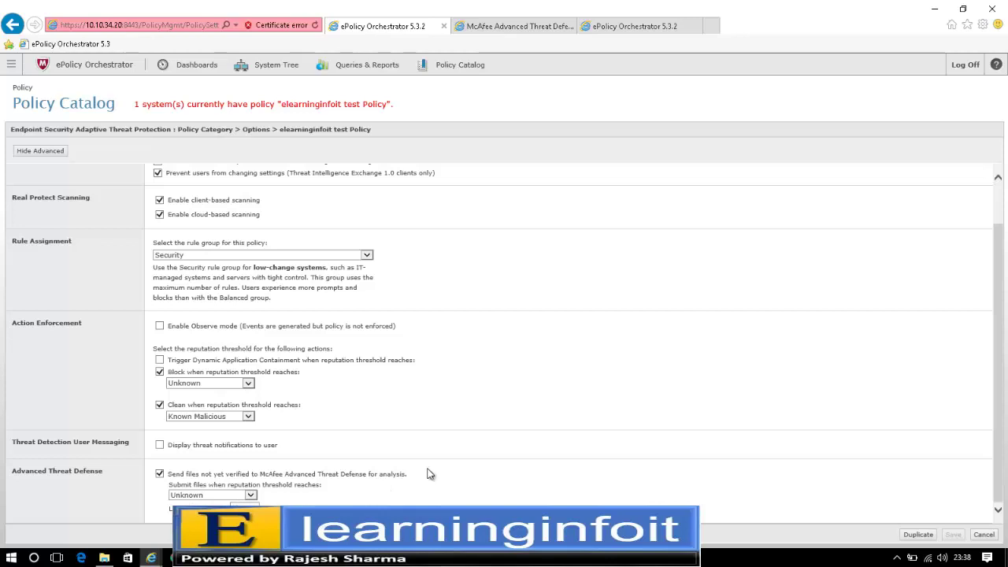
{"action": "left_click", "coordinate": [984, 535]}
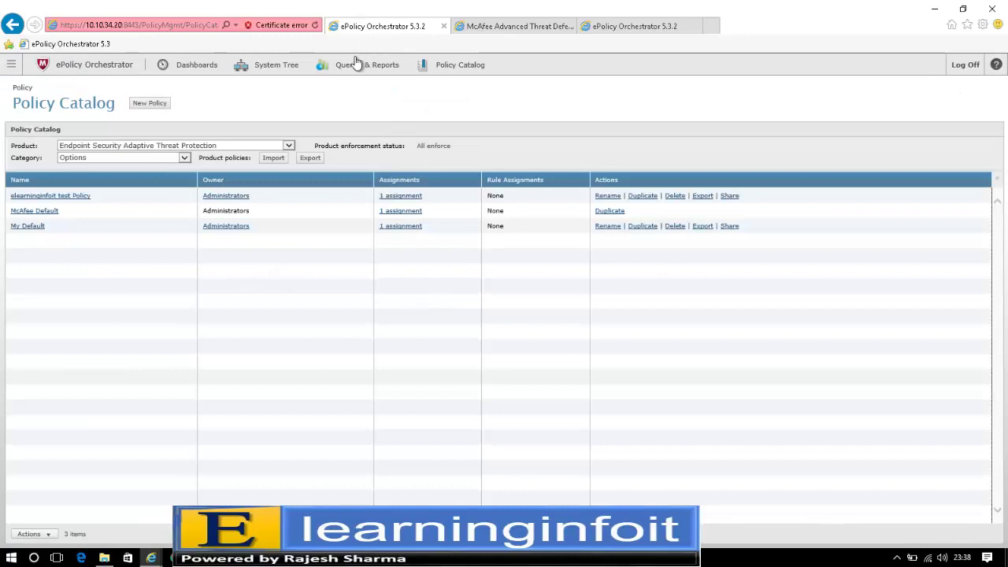
Check the Advanced Threat Defense dashboard, and refresh the TIE Reputations file list to examine the files' reputations.
{"action": "left_click", "coordinate": [490, 30]}
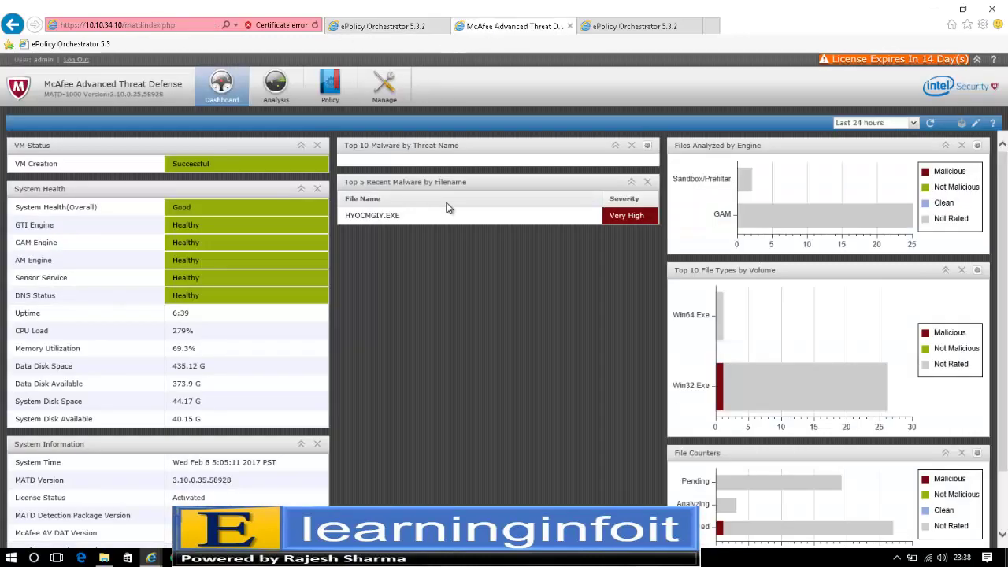
{"action": "left_click", "coordinate": [618, 28]}
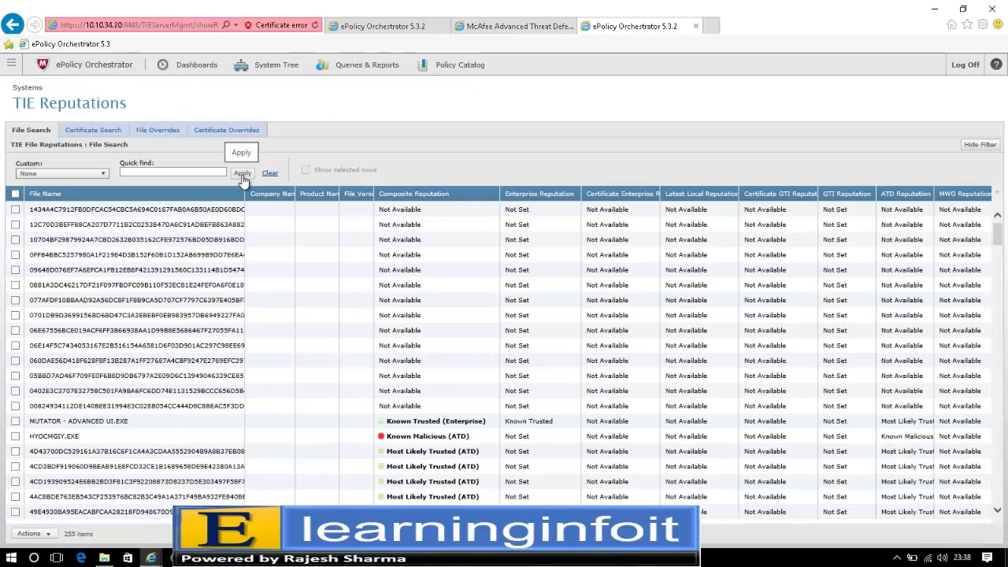
{"action": "left_click", "coordinate": [242, 173]}
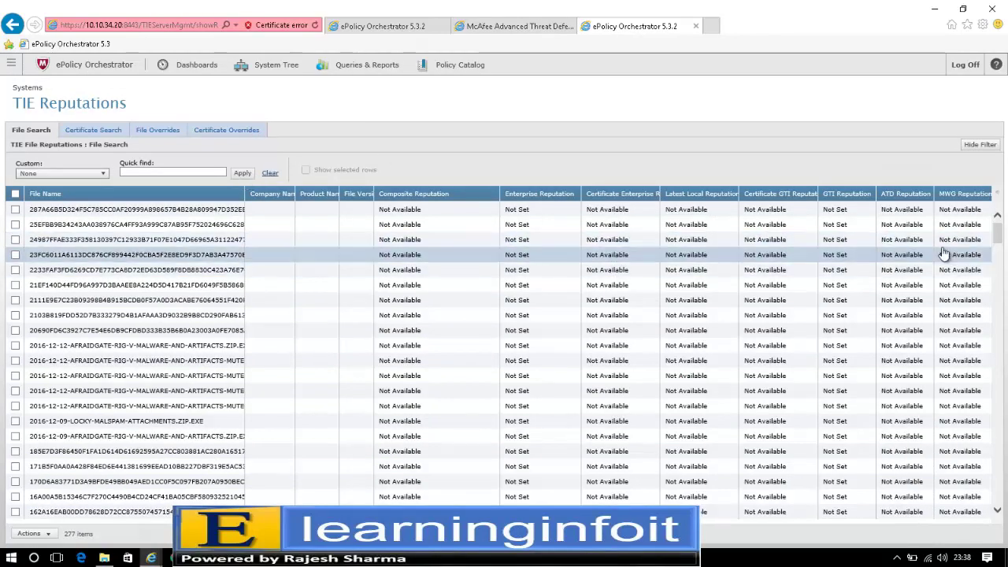
{"action": "left_click", "coordinate": [999, 265]}
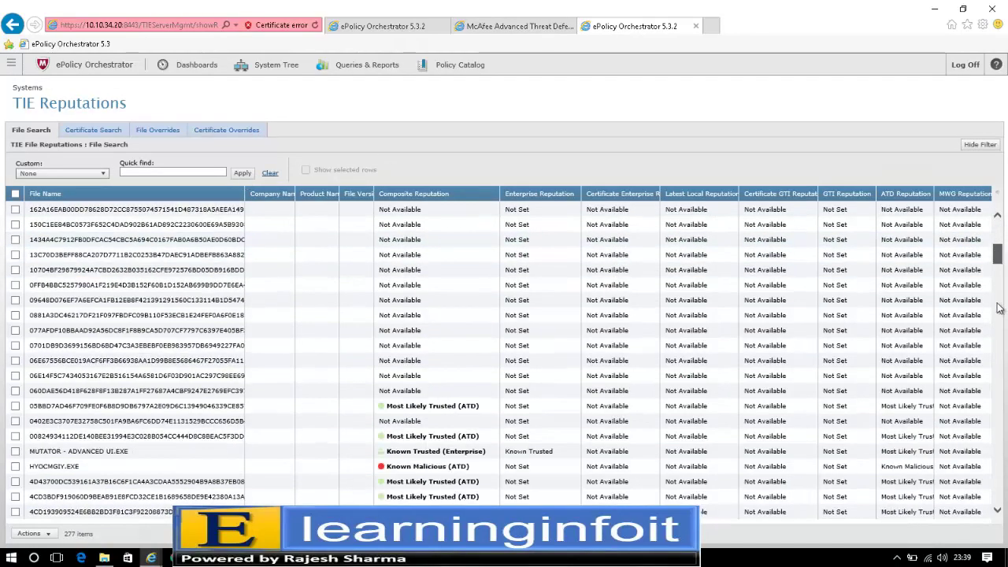
{"action": "left_click", "coordinate": [997, 232]}
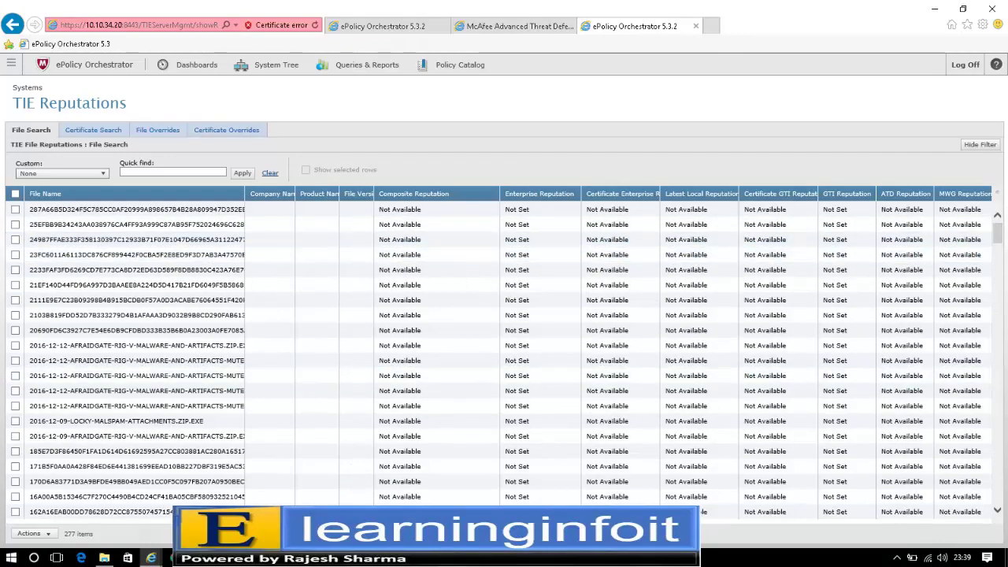
Return to the 10.10.34.110 remote session, move the command window toward the middle of the screen, and refresh the desktop.
{"action": "mouse_move", "coordinate": [360, 558]}
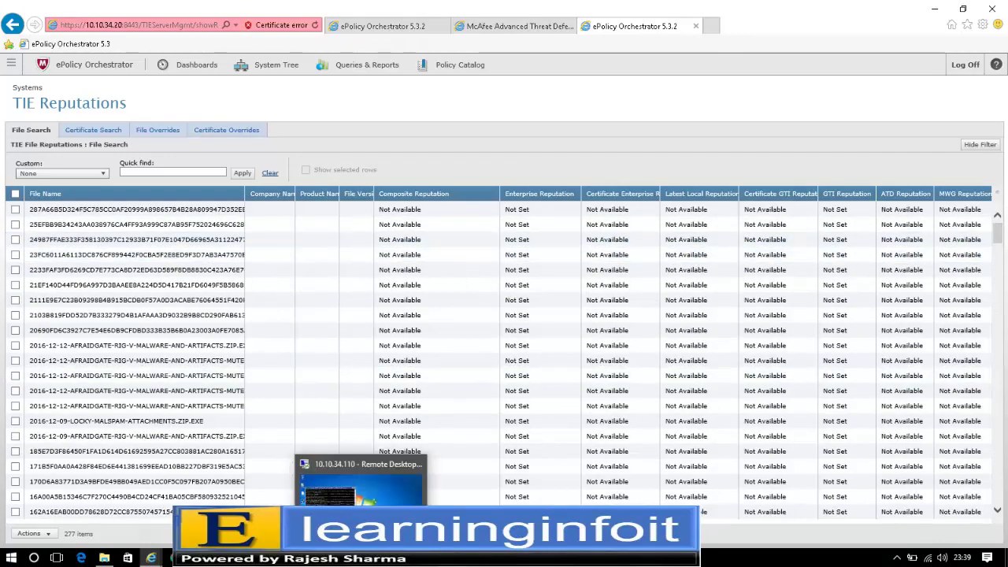
{"action": "left_click", "coordinate": [375, 497]}
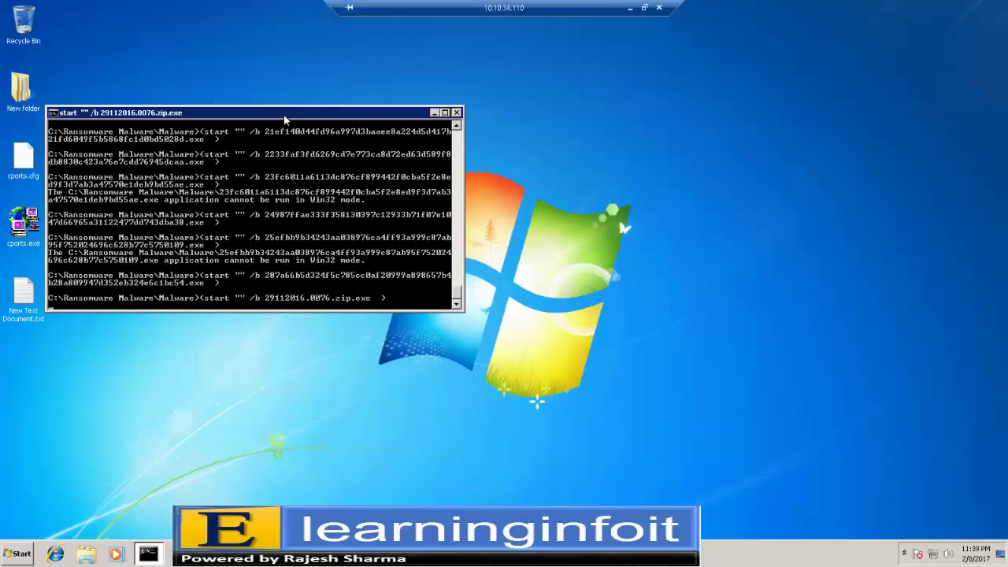
{"action": "right_click", "coordinate": [142, 108]}
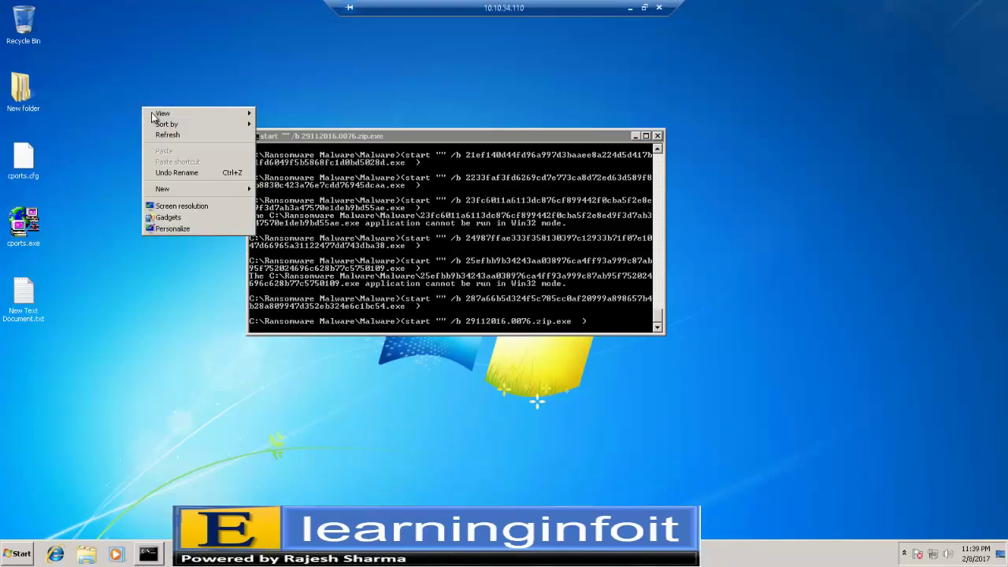
{"action": "left_click", "coordinate": [168, 135]}
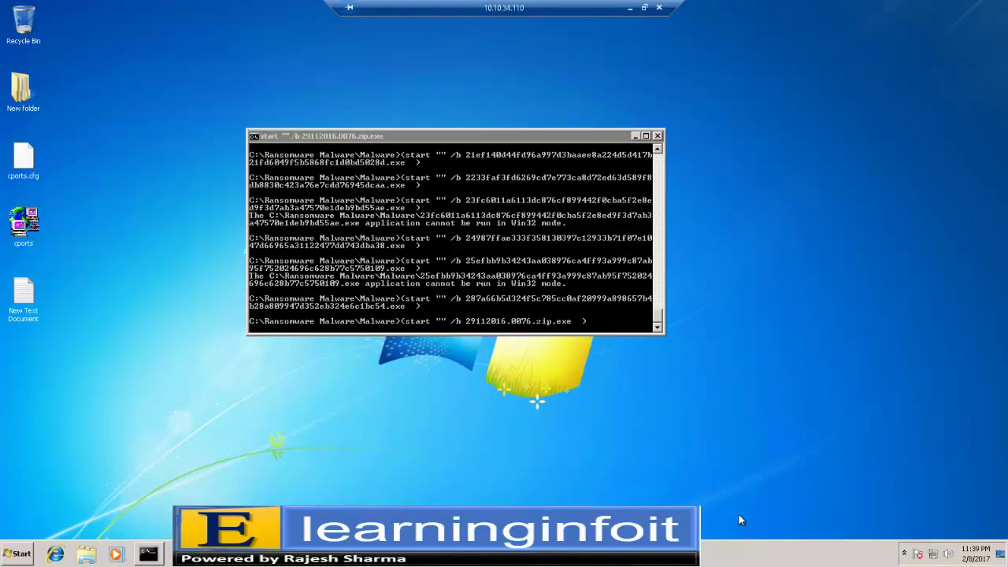
Check the endpoint's hidden notification icons and start Task Manager.
{"action": "left_click", "coordinate": [904, 555]}
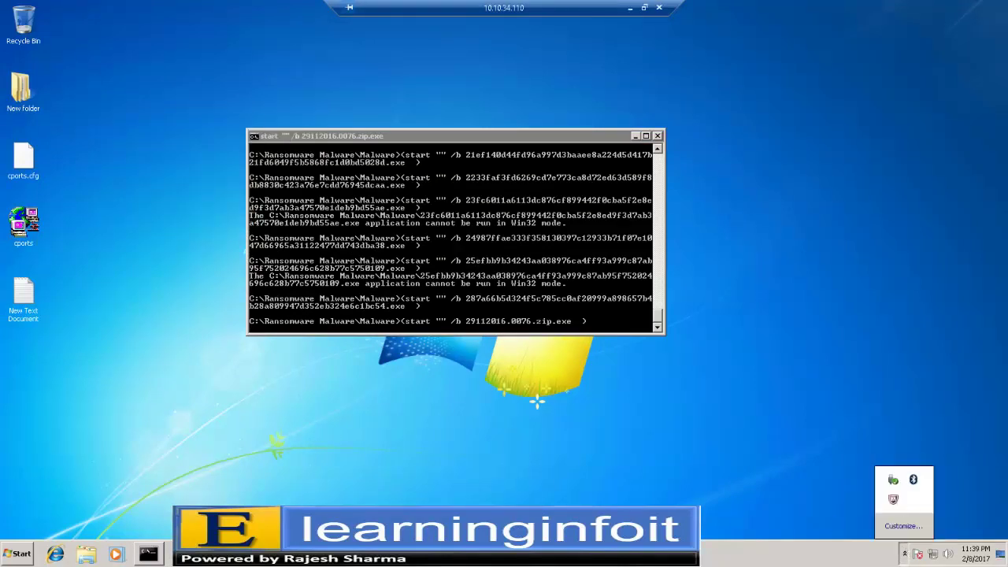
{"action": "right_click", "coordinate": [682, 554]}
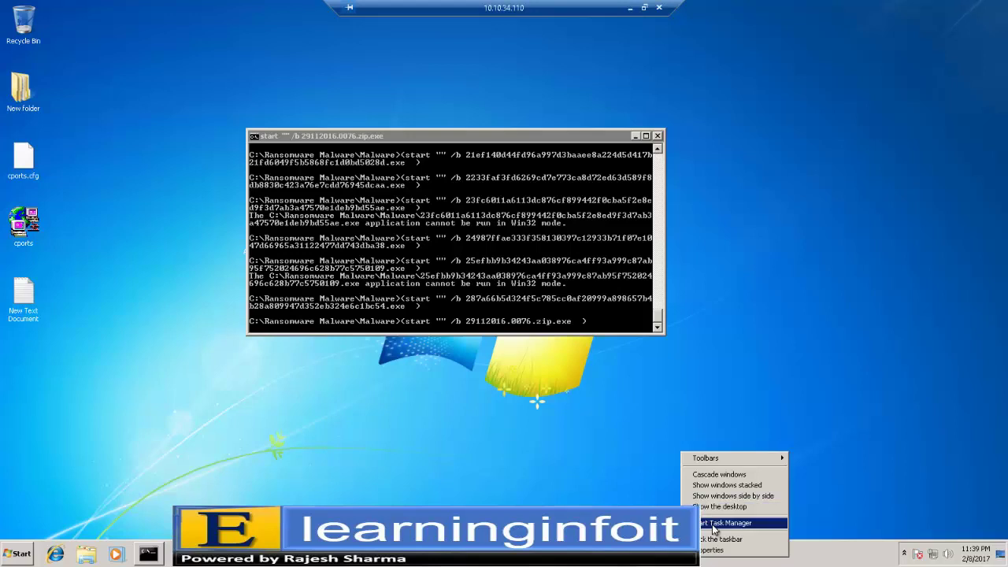
{"action": "left_click", "coordinate": [714, 524]}
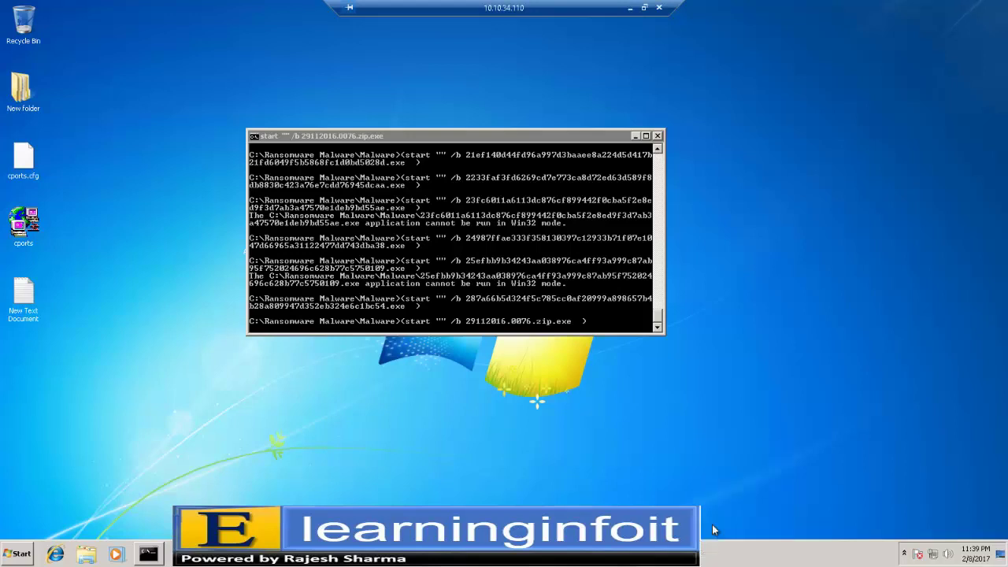
Leave the 10.10.34.110 remote session and look through the TIE Reputations file list for the files' composite reputations.
{"action": "left_click", "coordinate": [631, 10]}
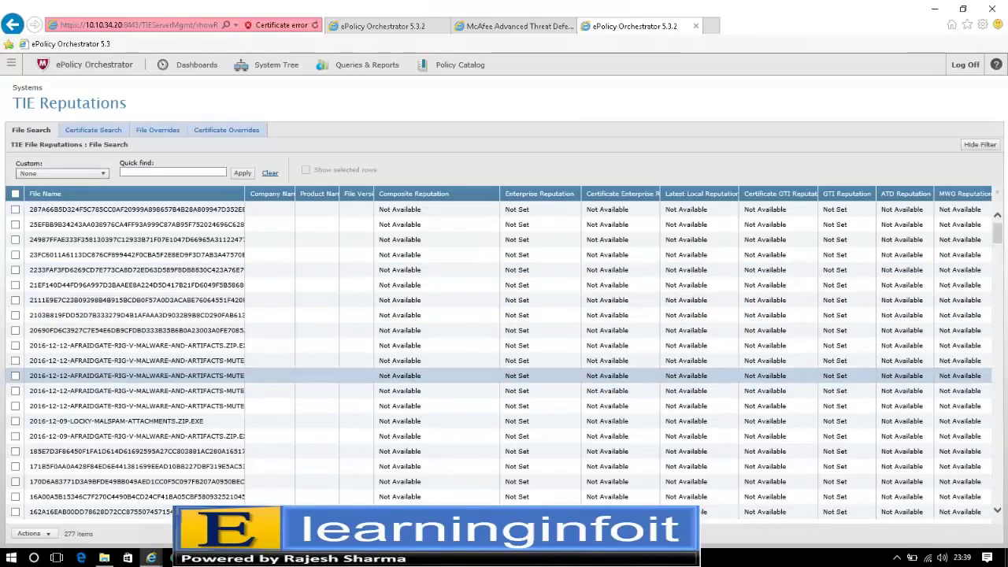
{"action": "left_click_drag", "start_coordinate": [997, 244], "coordinate": [1002, 294]}
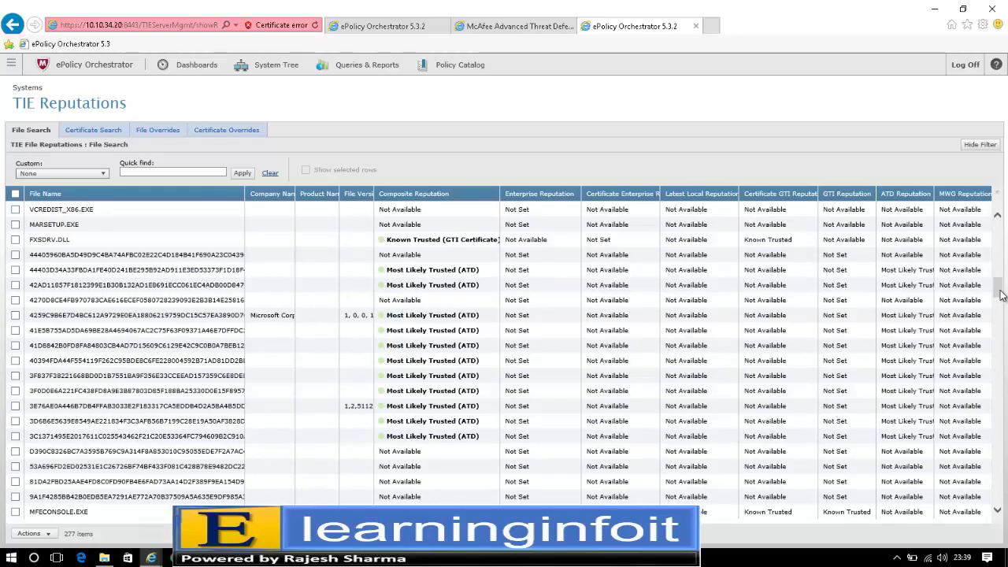
{"action": "left_click_drag", "start_coordinate": [1001, 293], "coordinate": [1001, 230]}
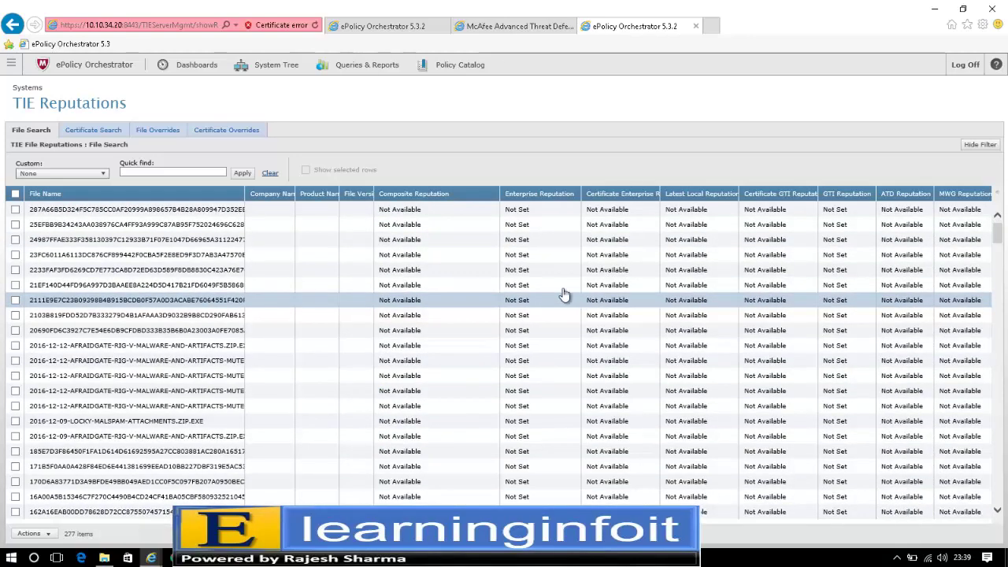
Open the Active Response Workspace in ePolicy Orchestrator, show the total threats, and refresh the threat data.
{"action": "left_click", "coordinate": [363, 28]}
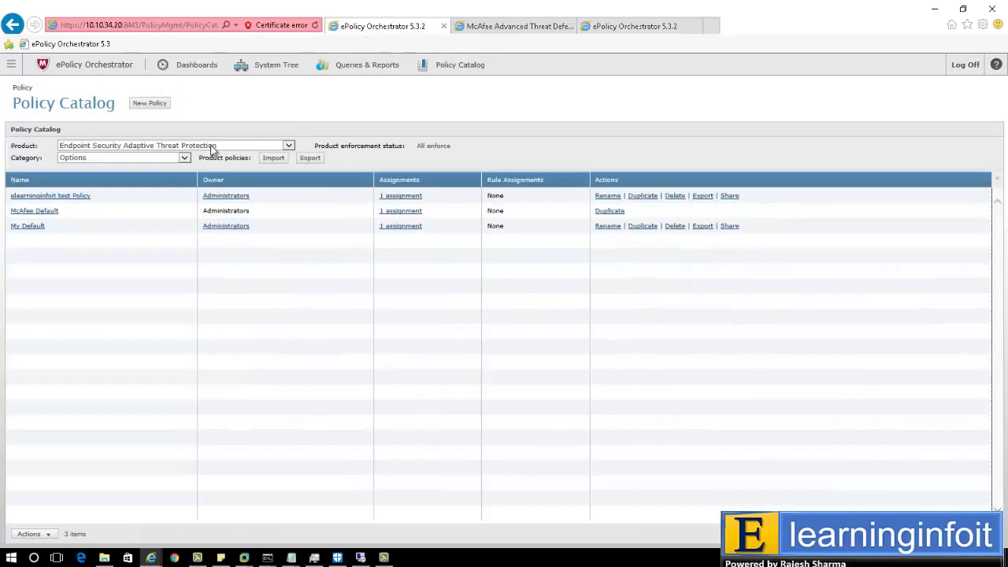
{"action": "left_click", "coordinate": [11, 68]}
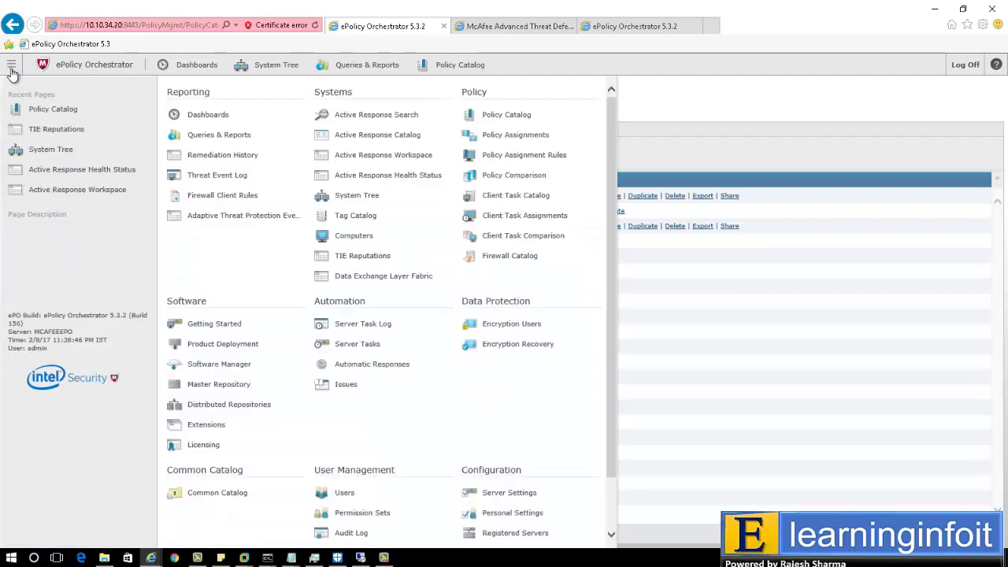
{"action": "left_click", "coordinate": [401, 152]}
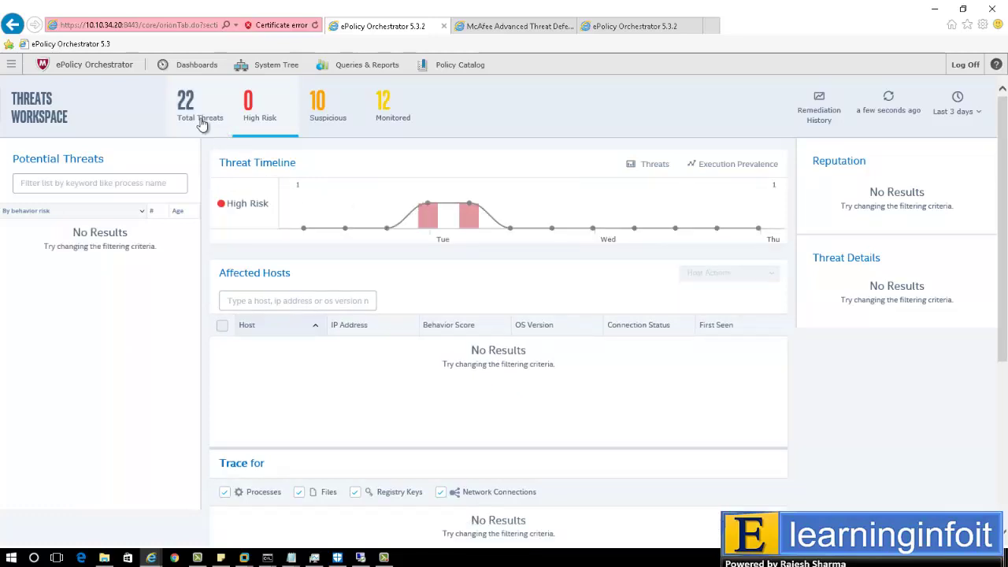
{"action": "left_click", "coordinate": [201, 122]}
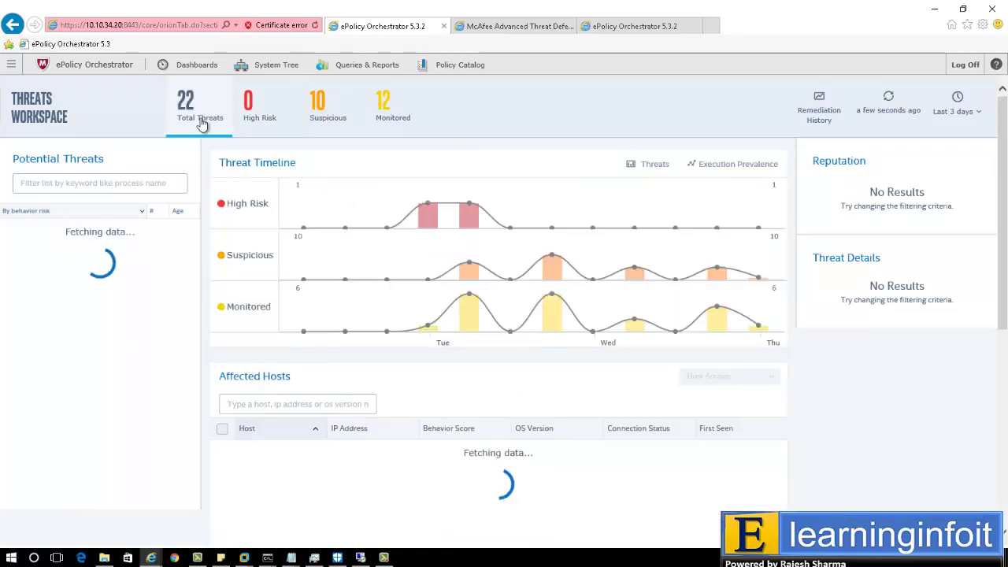
{"action": "left_click", "coordinate": [889, 107]}
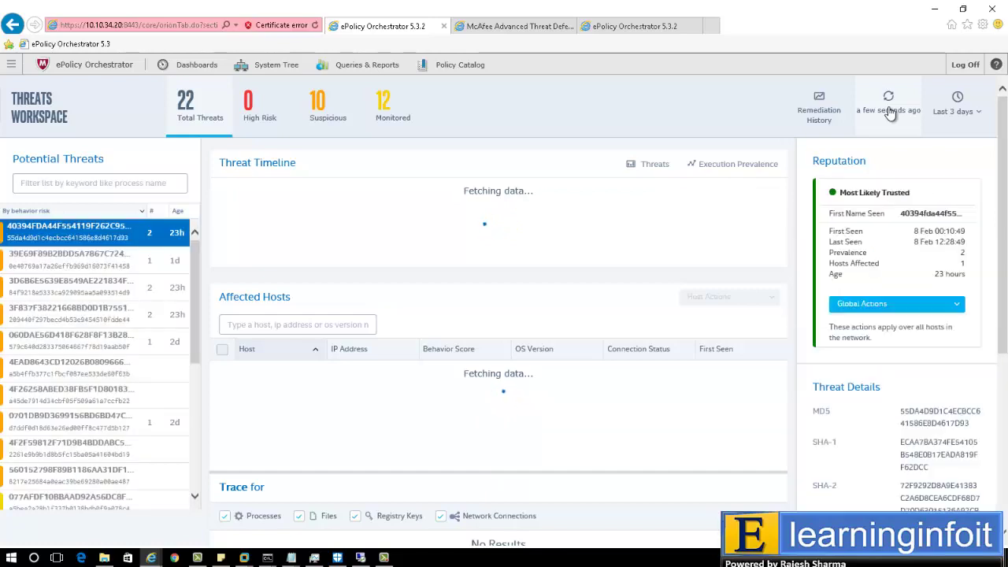
{"action": "left_click", "coordinate": [888, 106]}
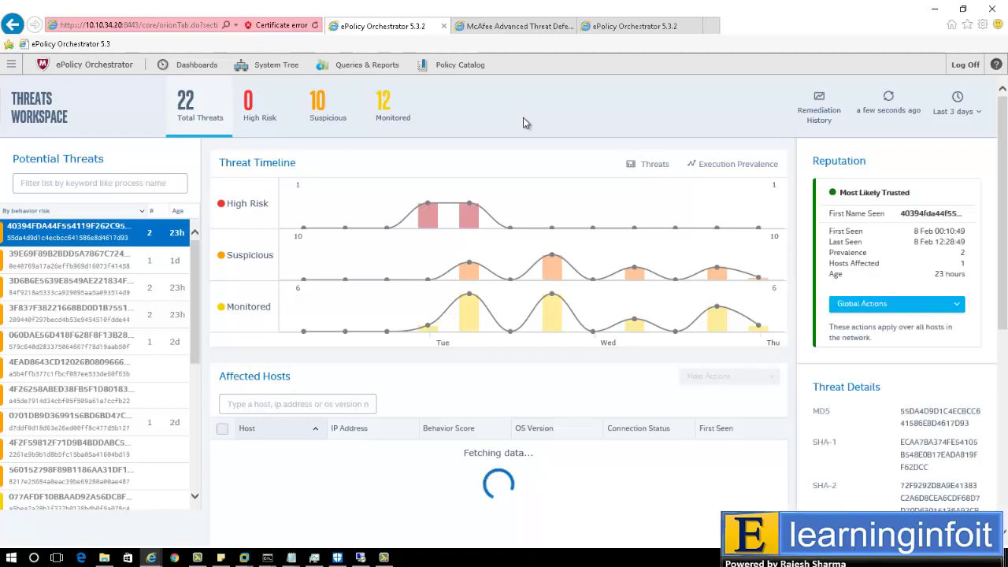
Select the 40394FDA44F554119F262C95... threat among the potential threats and inspect the high-risk bars on the Threat Timeline.
{"action": "left_click", "coordinate": [82, 237]}
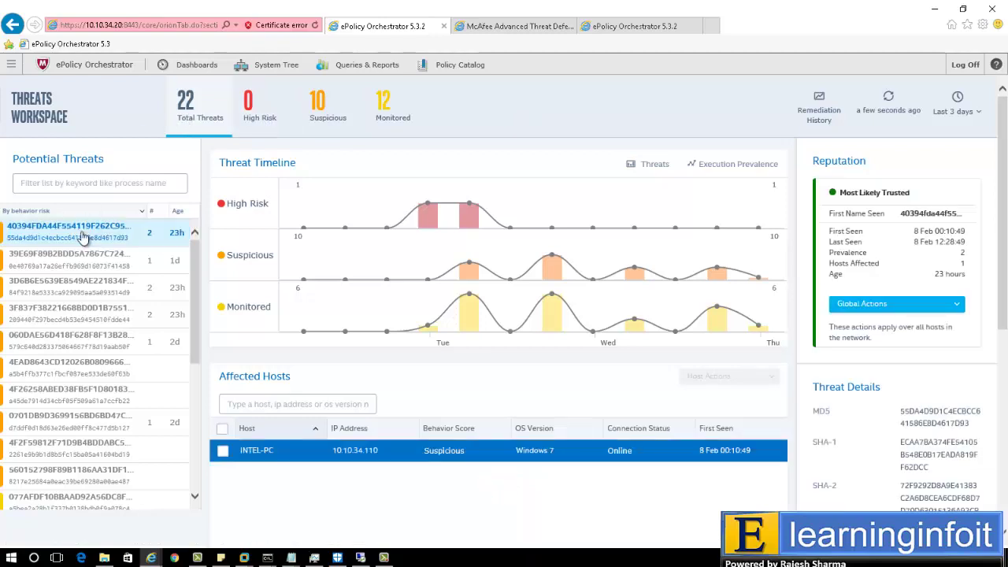
{"action": "left_click", "coordinate": [203, 115]}
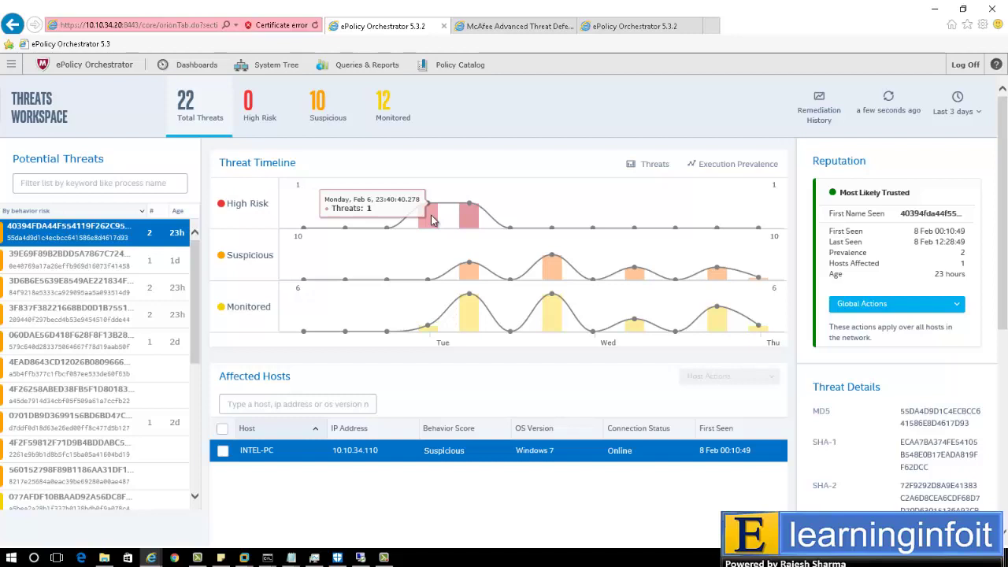
{"action": "right_click", "coordinate": [432, 221]}
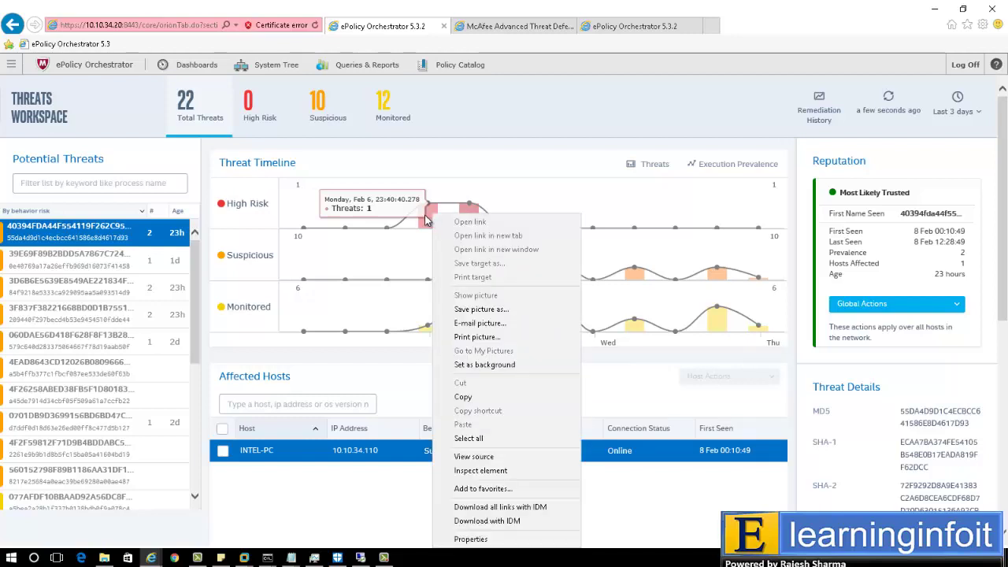
{"action": "left_click", "coordinate": [426, 219]}
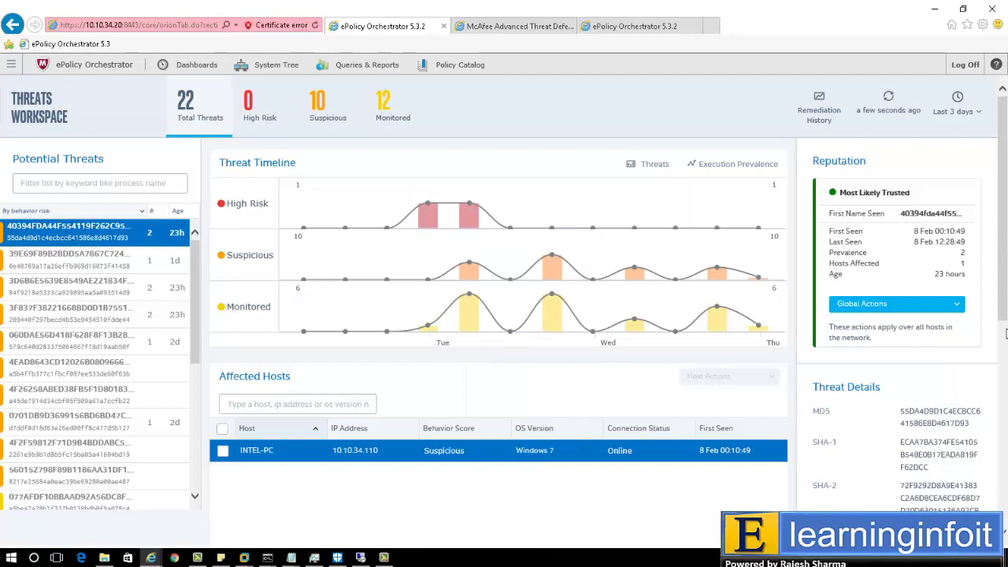
Examine the INTEL-PC trace and read through the event details of the suspicious 40394fda44f554119f262... process.
{"action": "left_click_drag", "start_coordinate": [1006, 334], "coordinate": [1006, 463]}
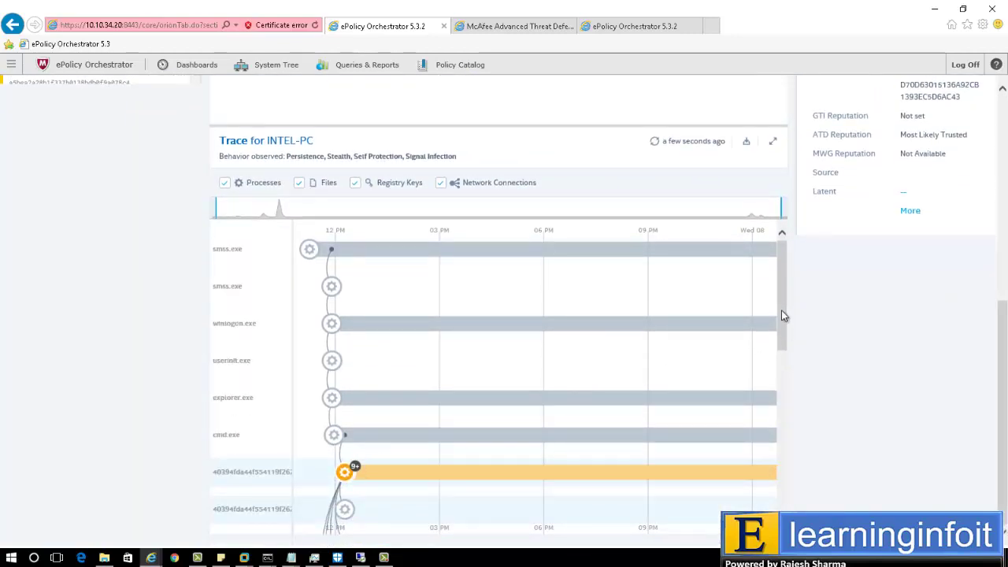
{"action": "left_click_drag", "start_coordinate": [782, 315], "coordinate": [779, 380]}
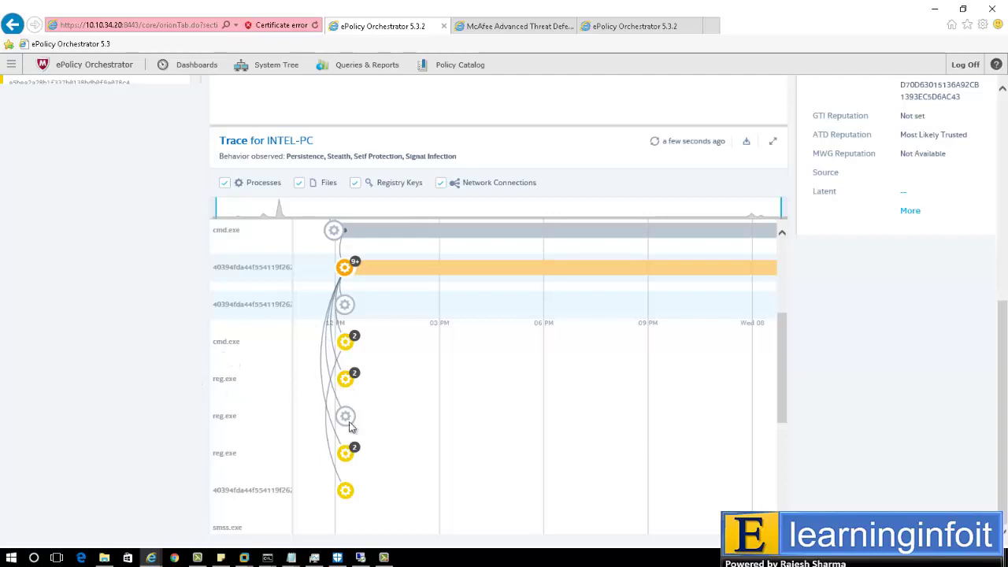
{"action": "left_click", "coordinate": [348, 277]}
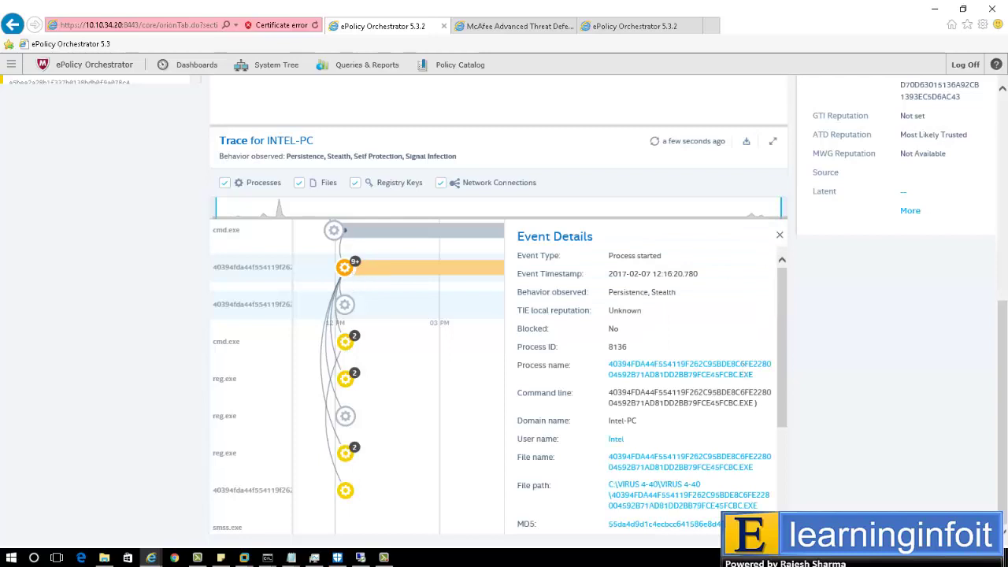
{"action": "left_click_drag", "start_coordinate": [784, 348], "coordinate": [784, 391]}
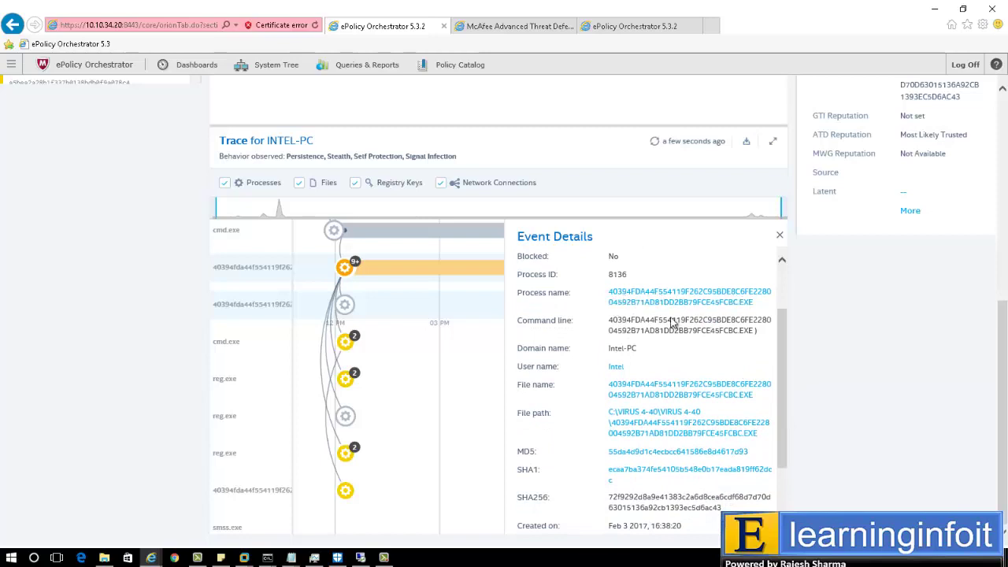
{"action": "left_click_drag", "start_coordinate": [788, 366], "coordinate": [788, 418]}
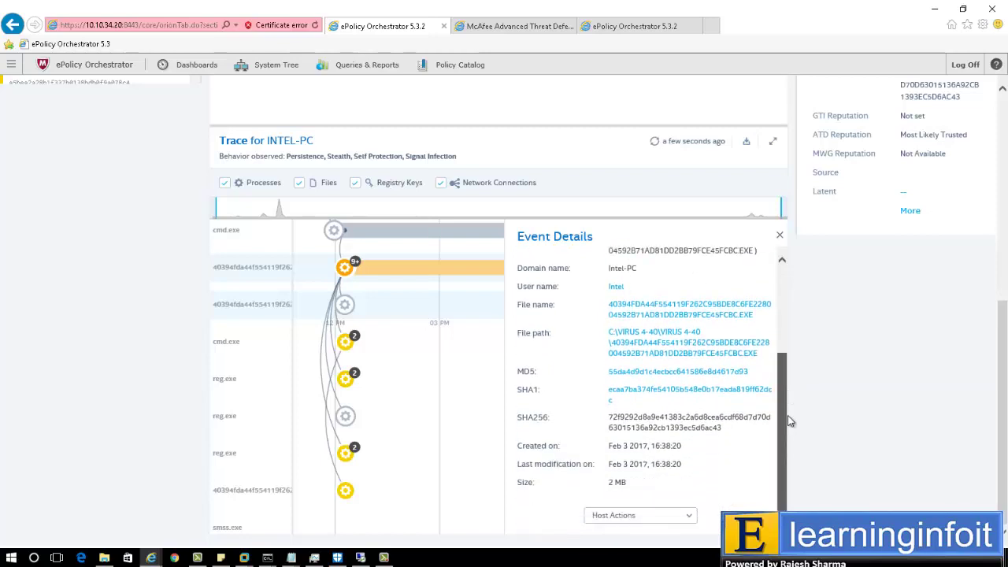
Apply the Stop and remove host action to the 40394FDA44F554119F262C95... file on INTEL-PC and confirm it.
{"action": "left_click", "coordinate": [689, 516]}
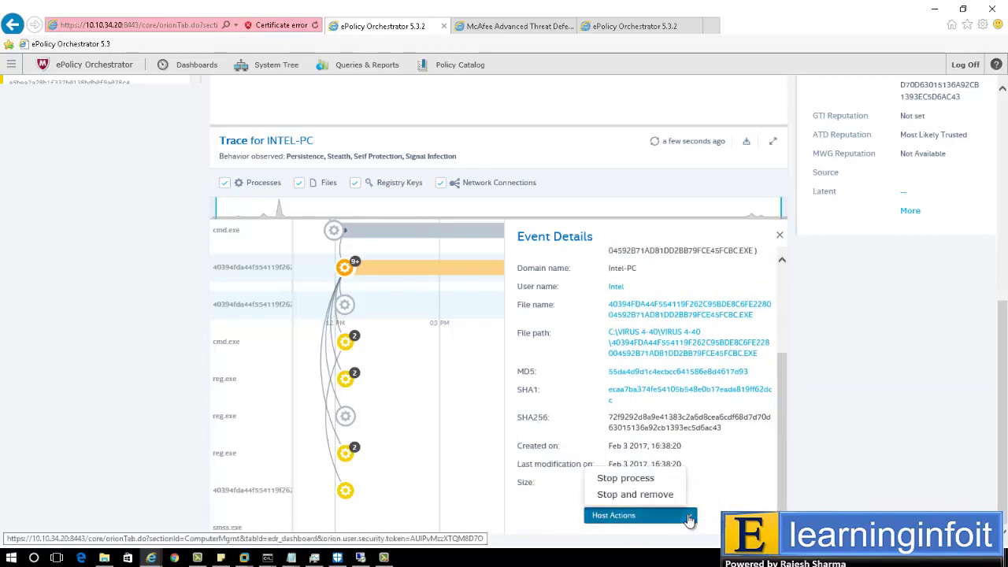
{"action": "left_click", "coordinate": [663, 495]}
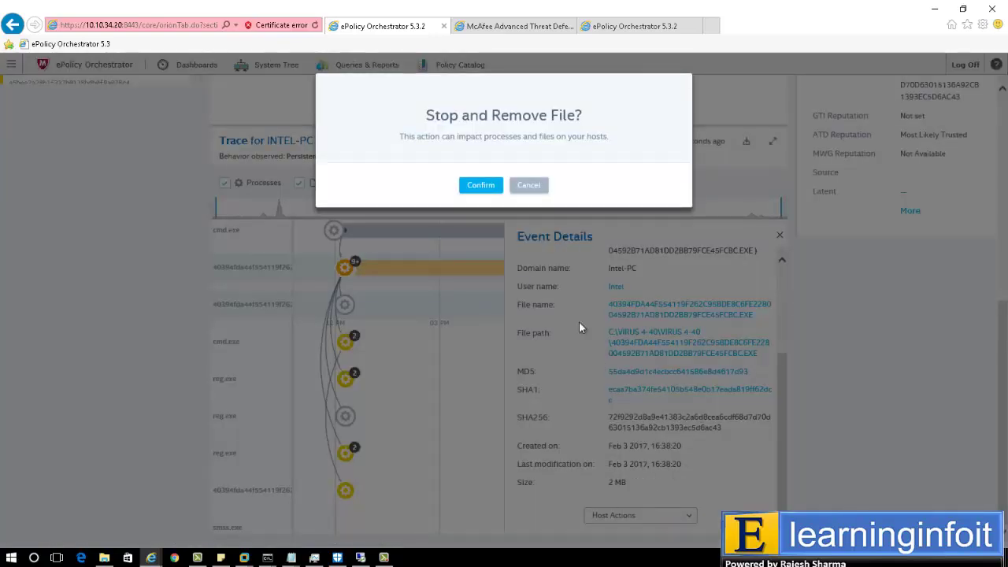
{"action": "left_click", "coordinate": [482, 186]}
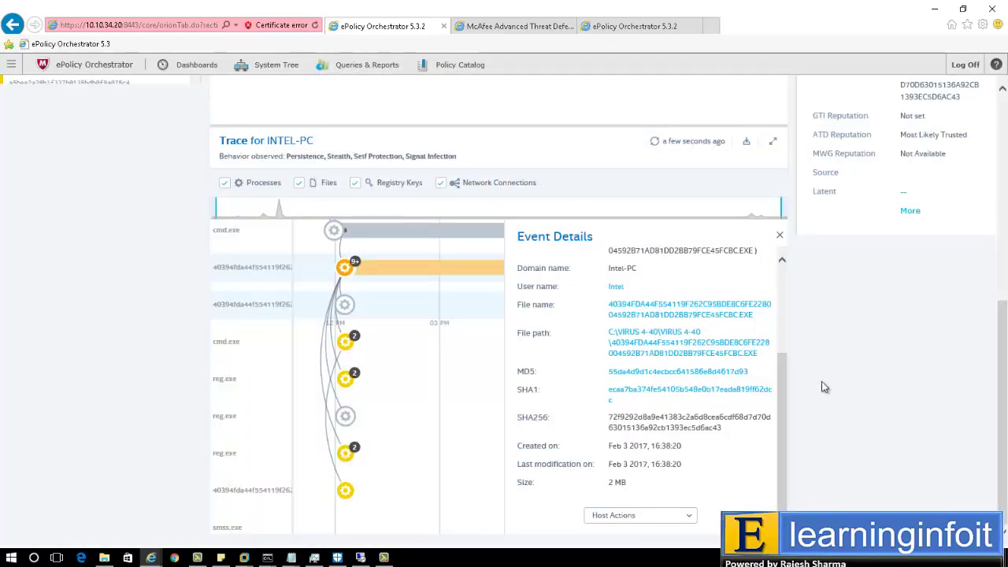
Check the 40394FDA44F554119F262C95... entry in the Potential Threats list and refresh the Threats Workspace data.
{"action": "left_click_drag", "start_coordinate": [1004, 372], "coordinate": [1004, 130]}
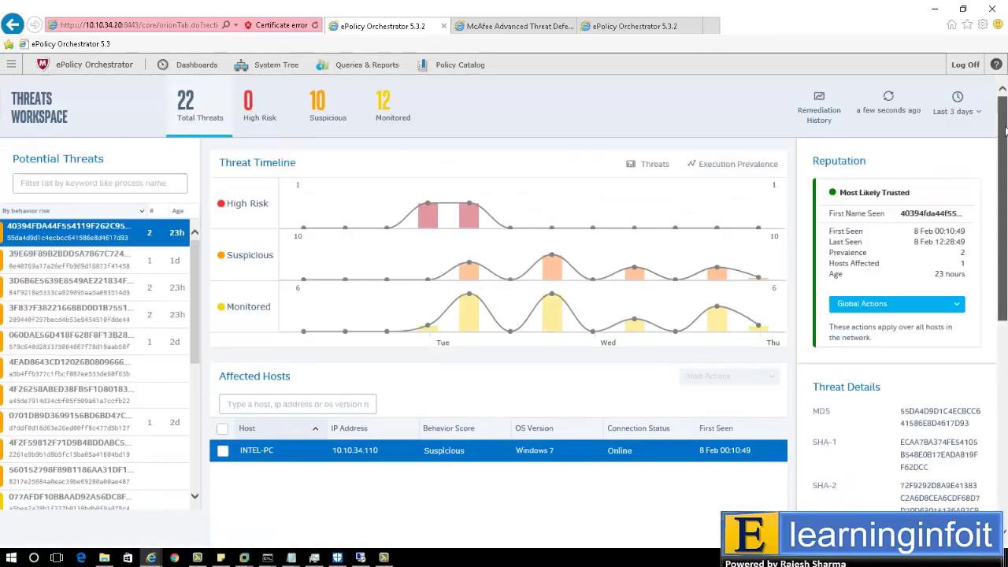
{"action": "left_click", "coordinate": [14, 237]}
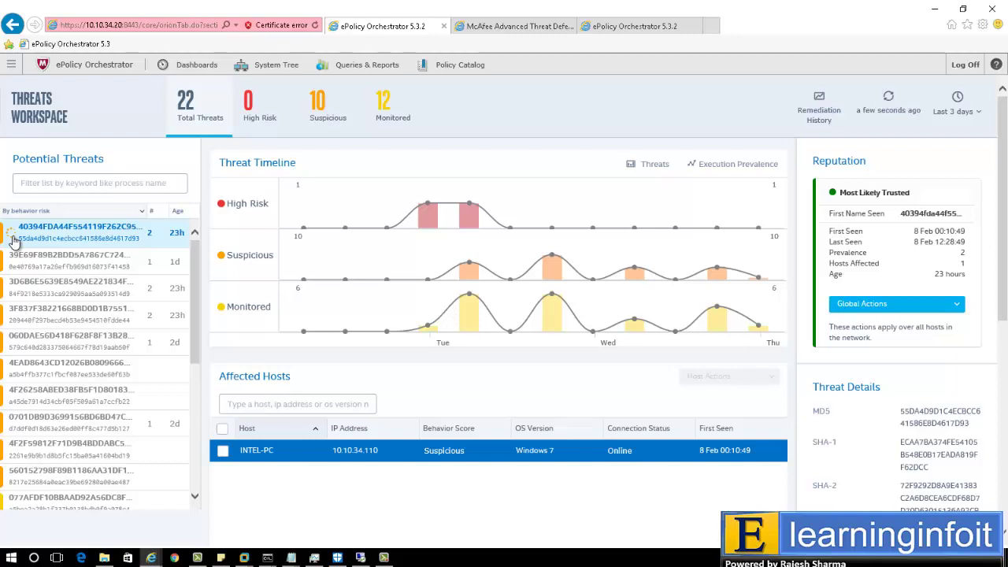
{"action": "left_click", "coordinate": [13, 241]}
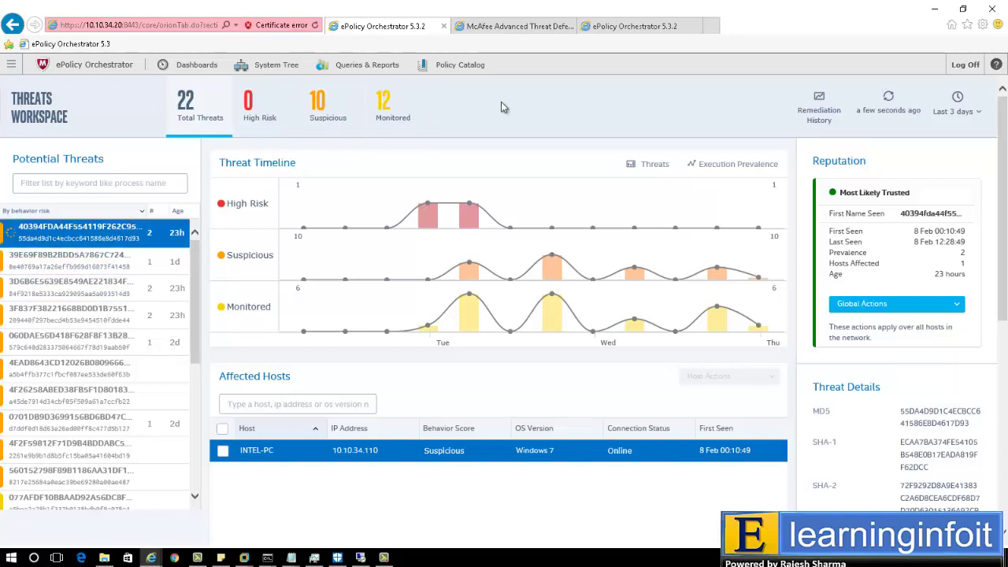
{"action": "left_click", "coordinate": [887, 110]}
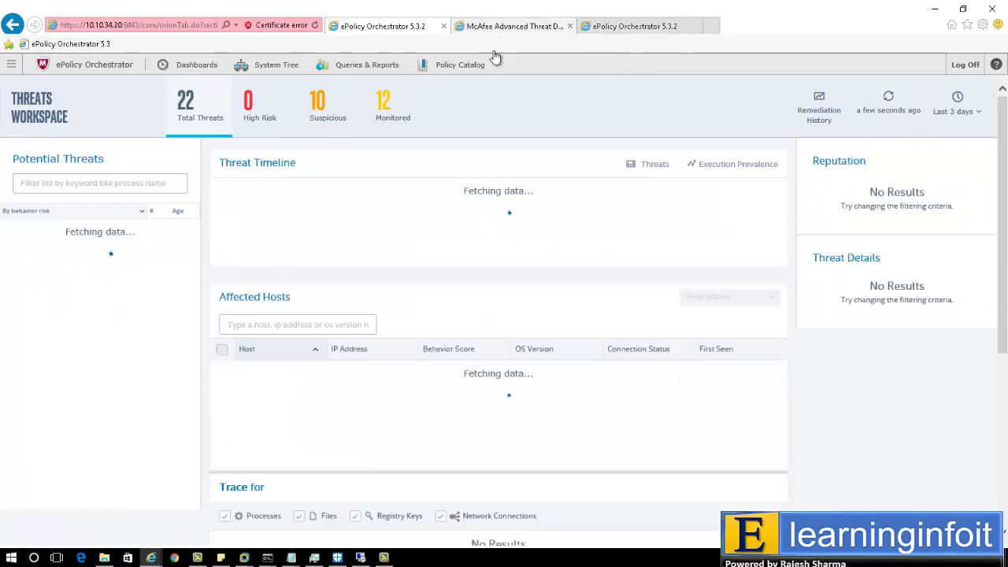
Switch to the 10.10.34.110 remote session and open the McAfee Agent Status Monitor.
{"action": "left_click", "coordinate": [337, 558]}
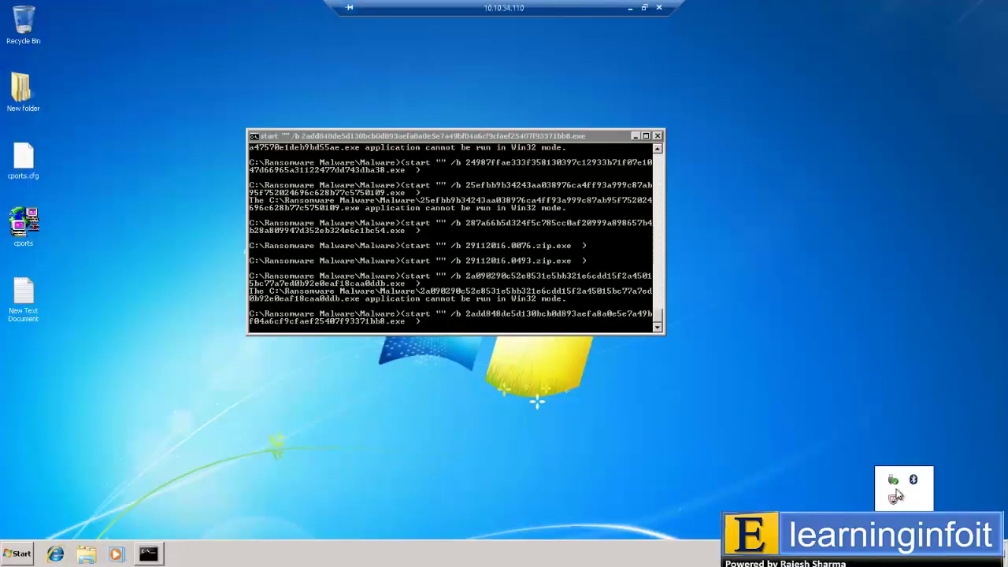
{"action": "right_click", "coordinate": [894, 500]}
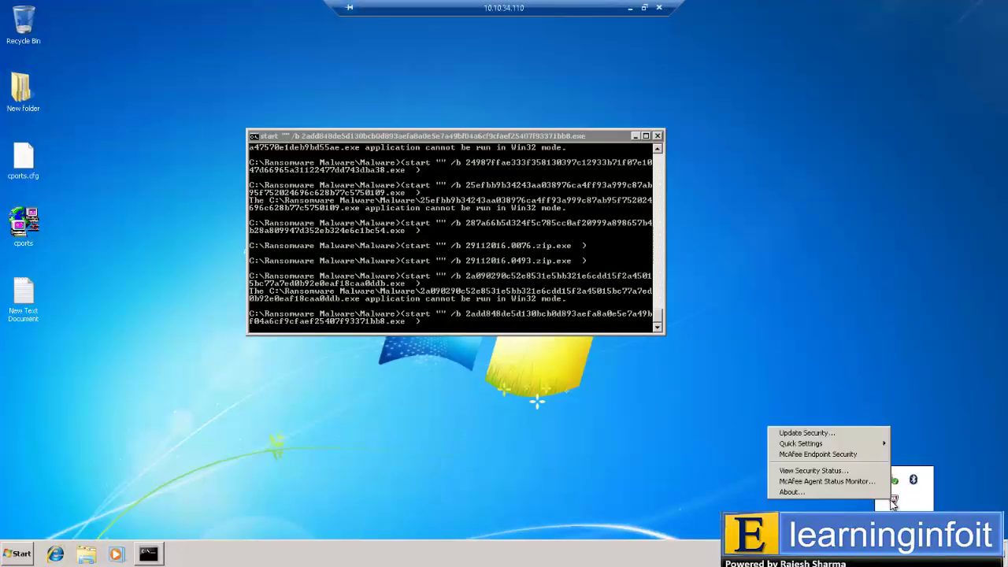
{"action": "left_click", "coordinate": [835, 482]}
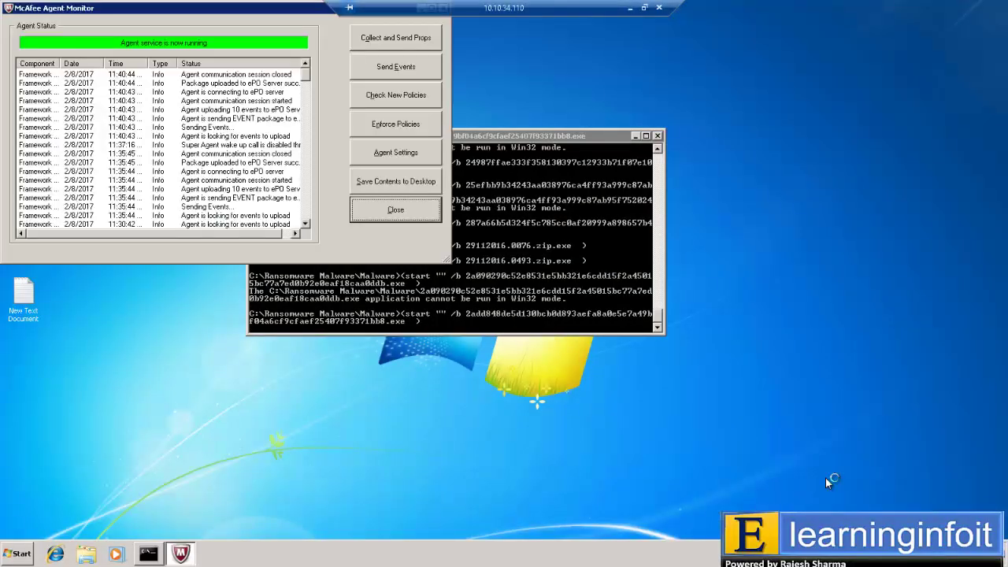
Send the agent's properties and events, check for and enforce new policies, and view the agent settings before closing them.
{"action": "left_click", "coordinate": [387, 37]}
{"action": "left_click", "coordinate": [387, 67]}
{"action": "left_click", "coordinate": [384, 96]}
{"action": "left_click", "coordinate": [388, 124]}
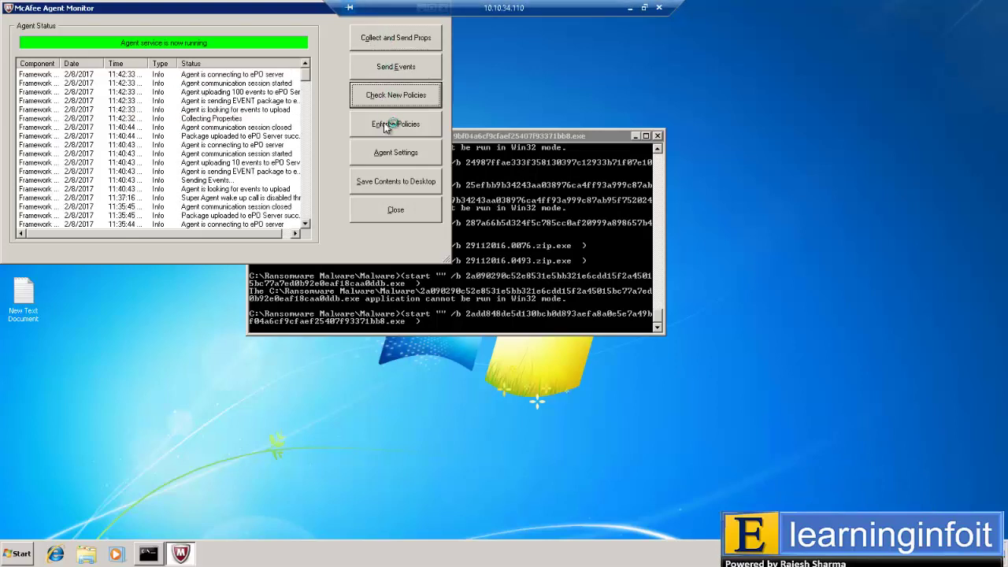
{"action": "left_click", "coordinate": [393, 151]}
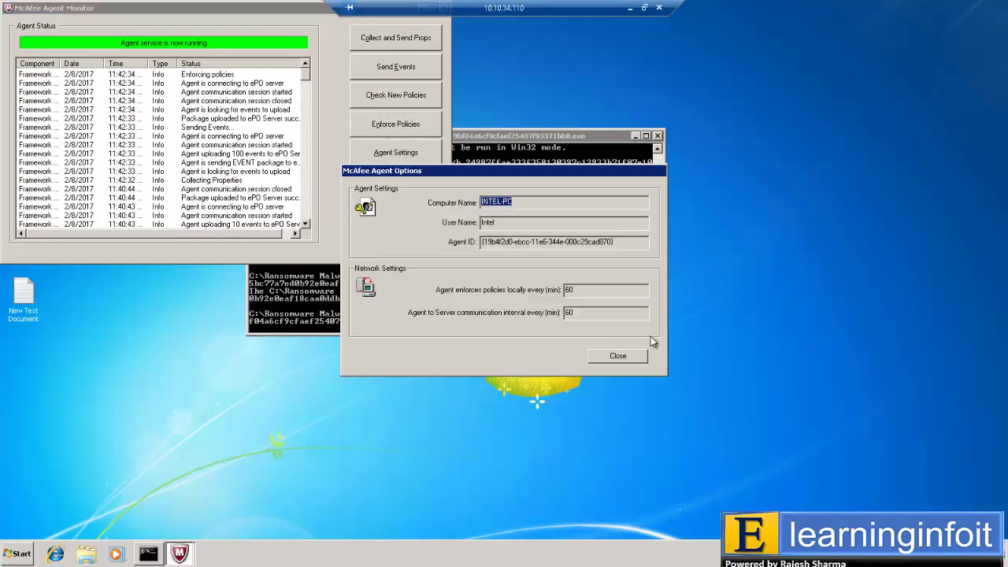
{"action": "left_click", "coordinate": [619, 354]}
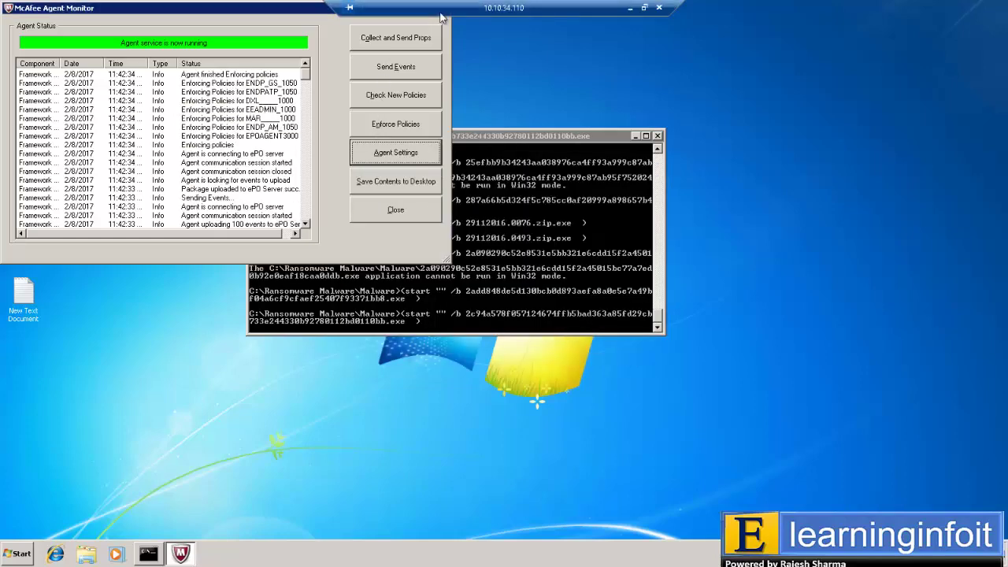
Return to the Threats Workspace and open the event details of the 39e69f89b2bdd5a7867c... process in the INTEL-PC trace.
{"action": "left_click", "coordinate": [630, 8]}
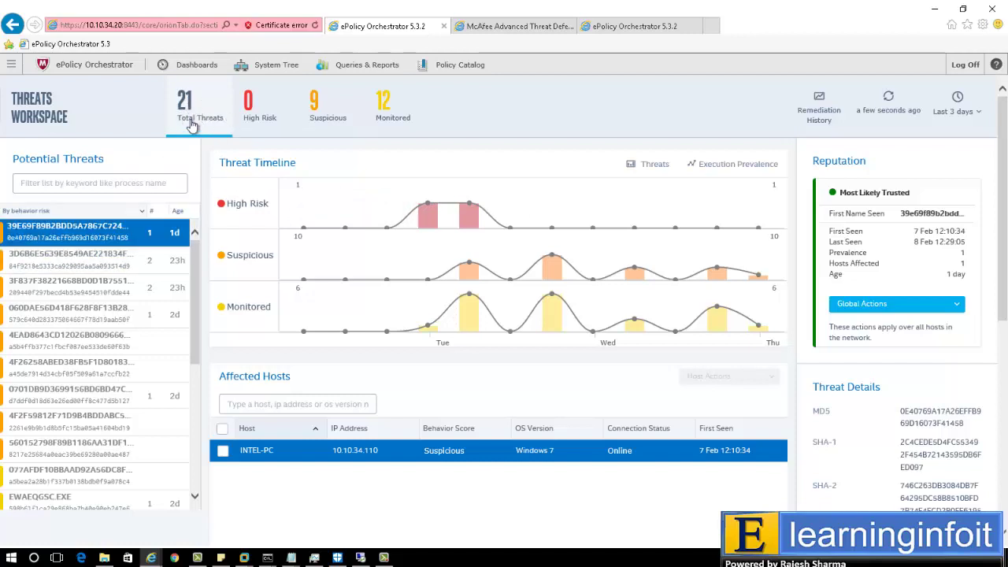
{"action": "mouse_move", "coordinate": [438, 217]}
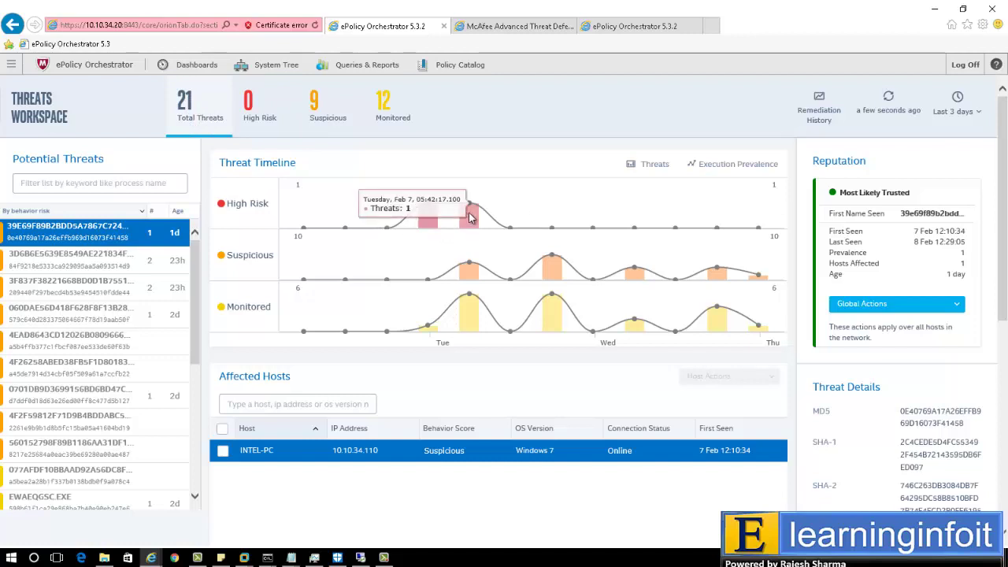
{"action": "scroll", "coordinate": [780, 315], "scroll_direction": "down", "scroll_amount": 4}
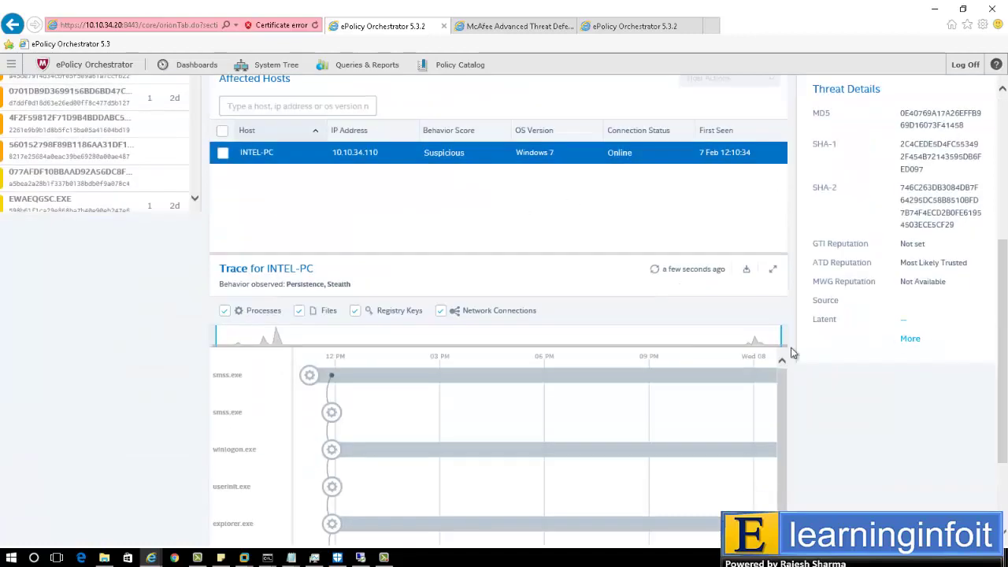
{"action": "scroll", "coordinate": [1006, 328], "scroll_direction": "down", "scroll_amount": 2}
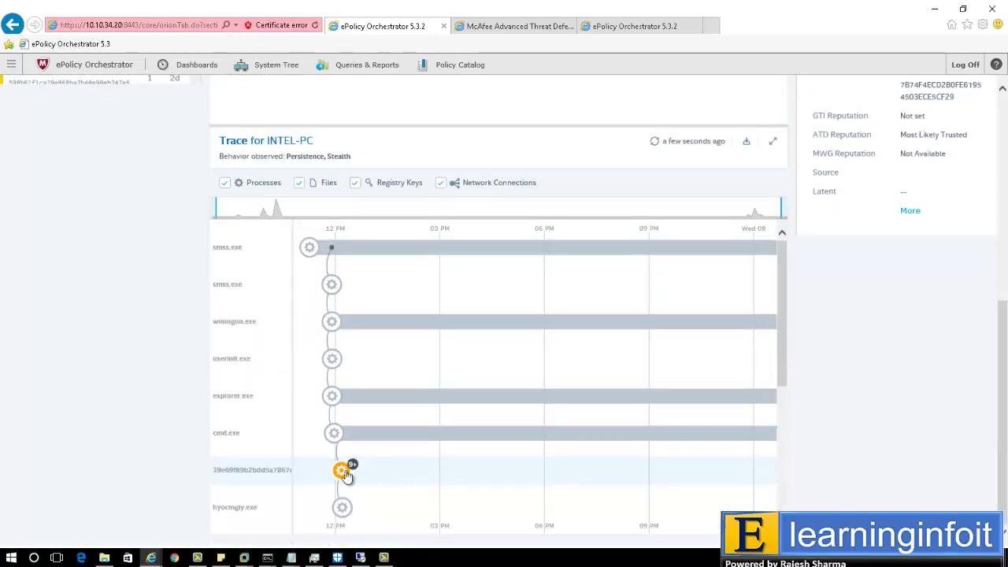
{"action": "left_click", "coordinate": [427, 426]}
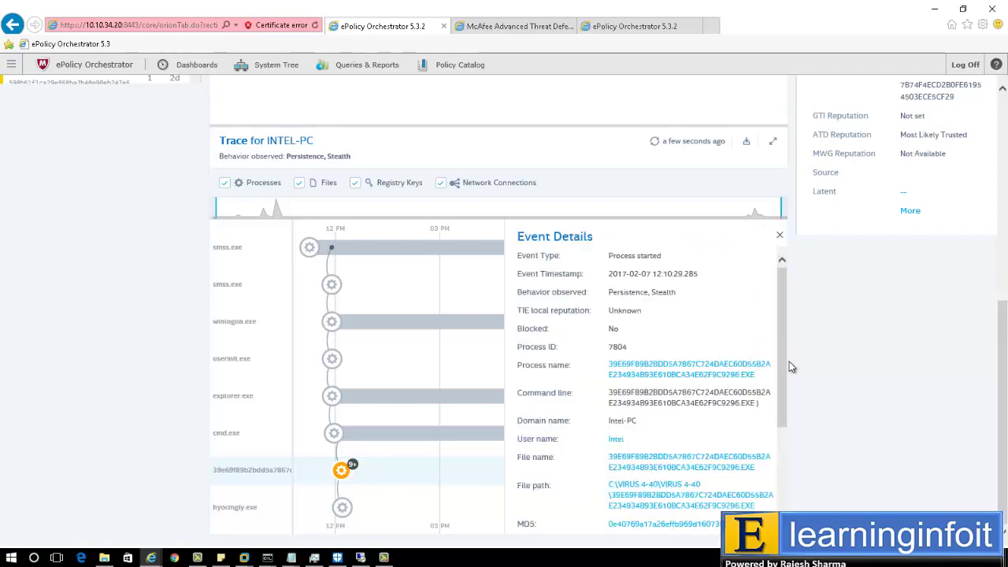
Apply the Stop and remove host action to the 39E69F89B2BDD5A7867C724... file, confirm it, and check its Potential Threats entry.
{"action": "left_click_drag", "start_coordinate": [792, 367], "coordinate": [803, 479]}
{"action": "left_click", "coordinate": [684, 519]}
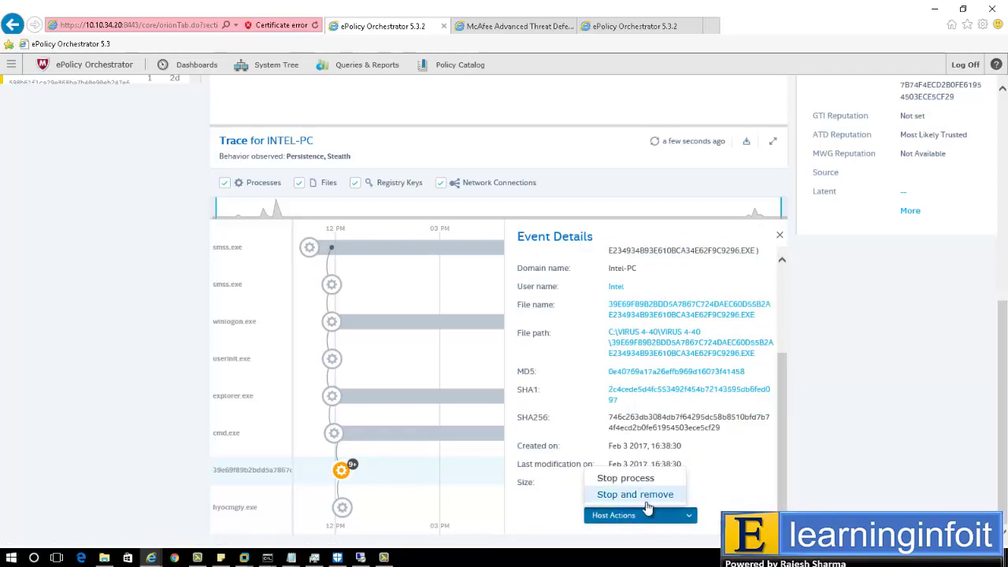
{"action": "left_click", "coordinate": [644, 498]}
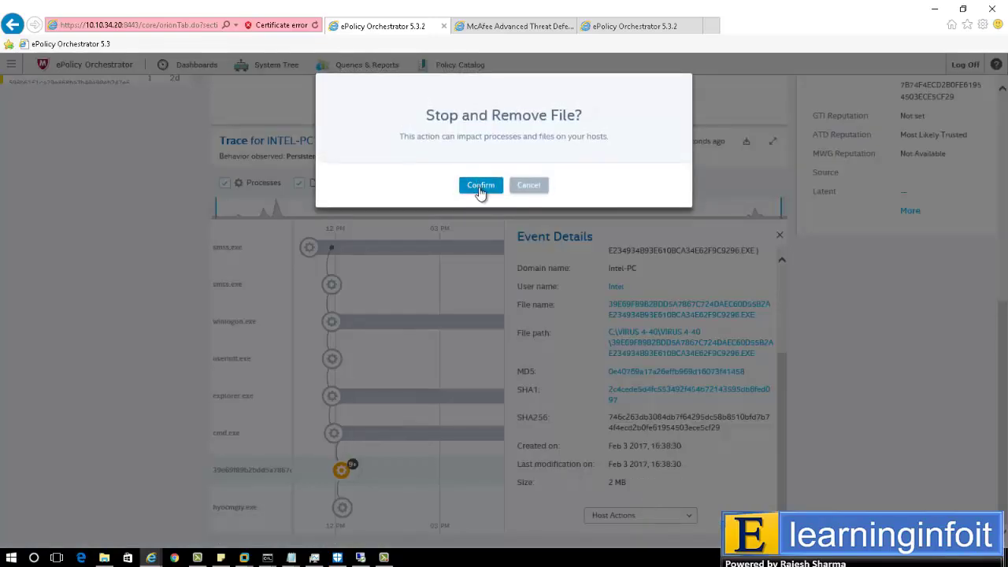
{"action": "left_click", "coordinate": [480, 189]}
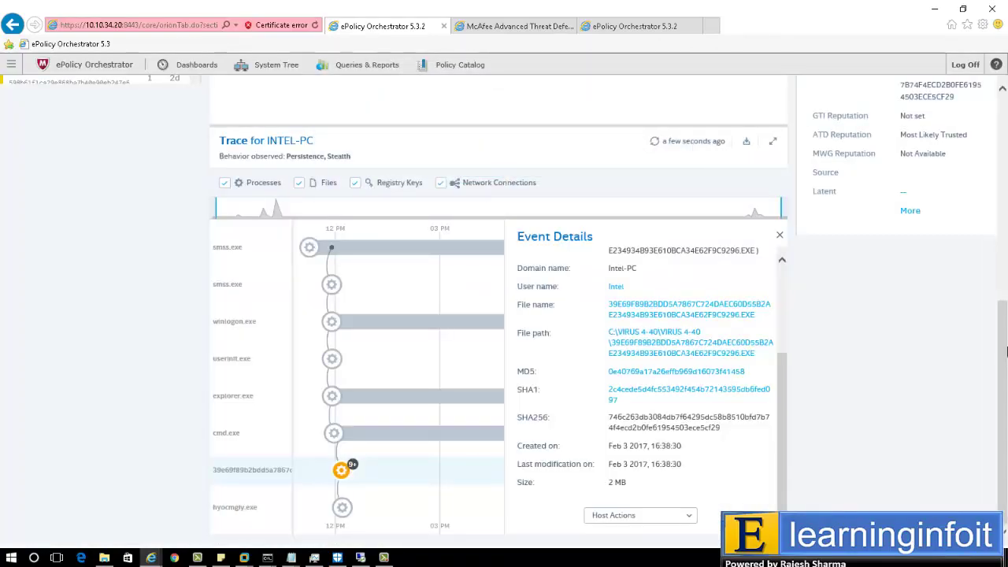
{"action": "left_click_drag", "start_coordinate": [1006, 351], "coordinate": [1006, 155]}
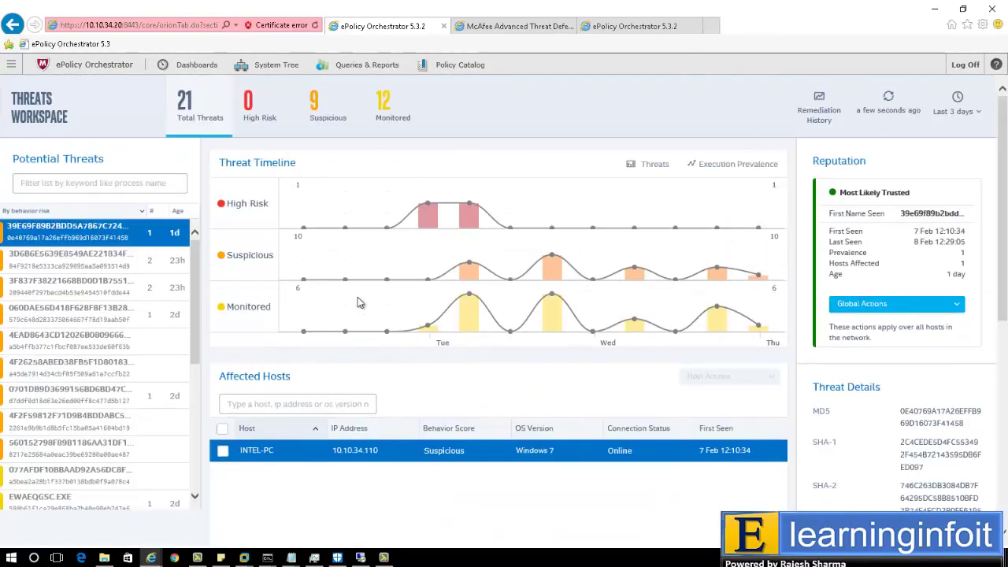
{"action": "left_click", "coordinate": [24, 230]}
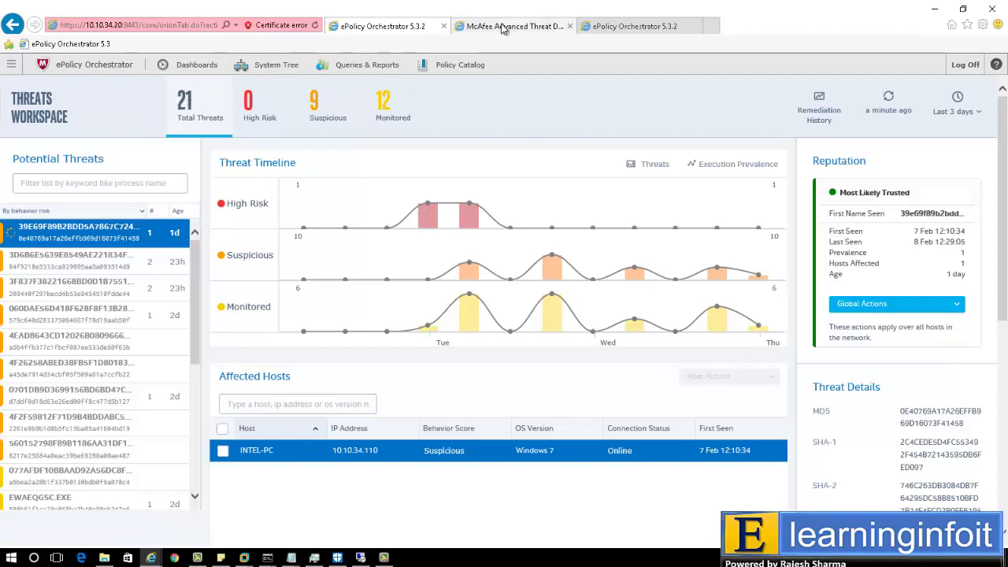
Switch to McAfee Advanced Threat Defense, review the submitted samples under Analysis Status, and open the Analysis Reports.
{"action": "left_click", "coordinate": [498, 30]}
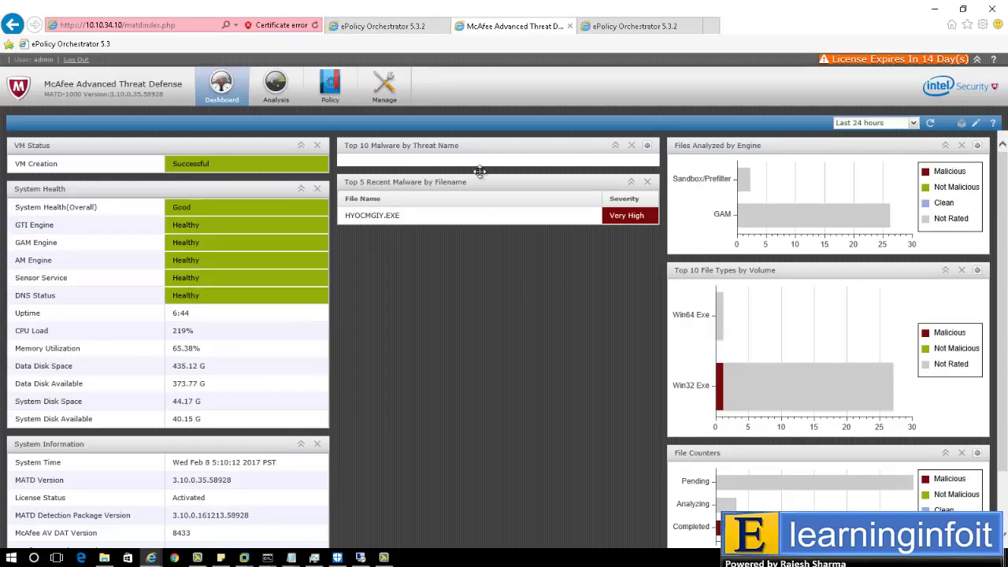
{"action": "left_click", "coordinate": [277, 93]}
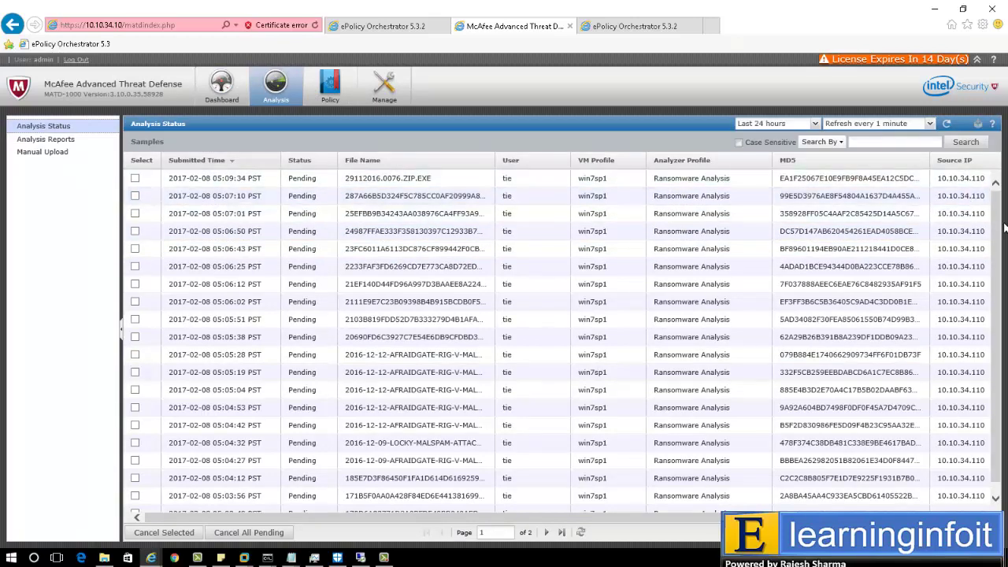
{"action": "left_click_drag", "start_coordinate": [999, 227], "coordinate": [1006, 295]}
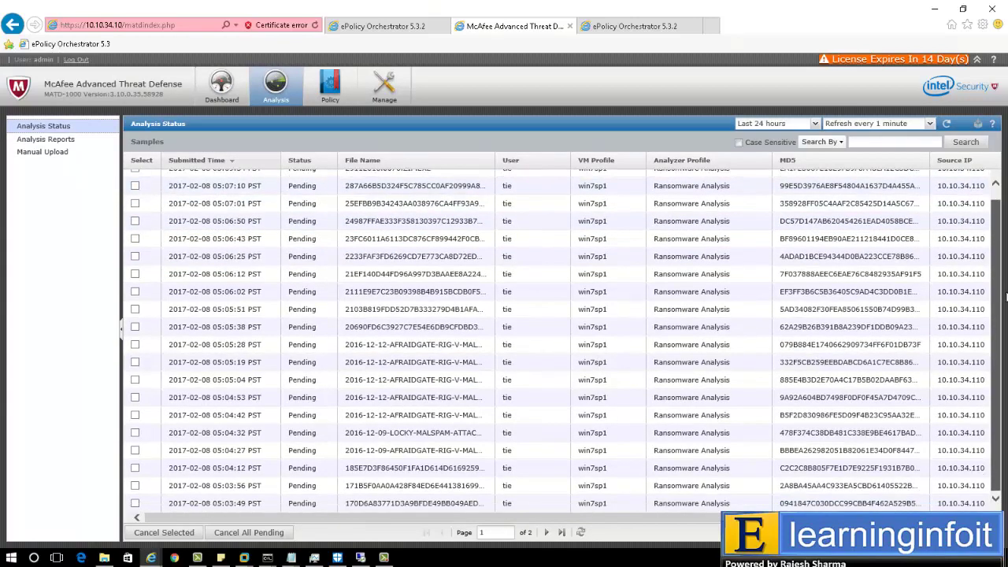
{"action": "scroll", "coordinate": [999, 357], "scroll_direction": "up", "scroll_amount": 1}
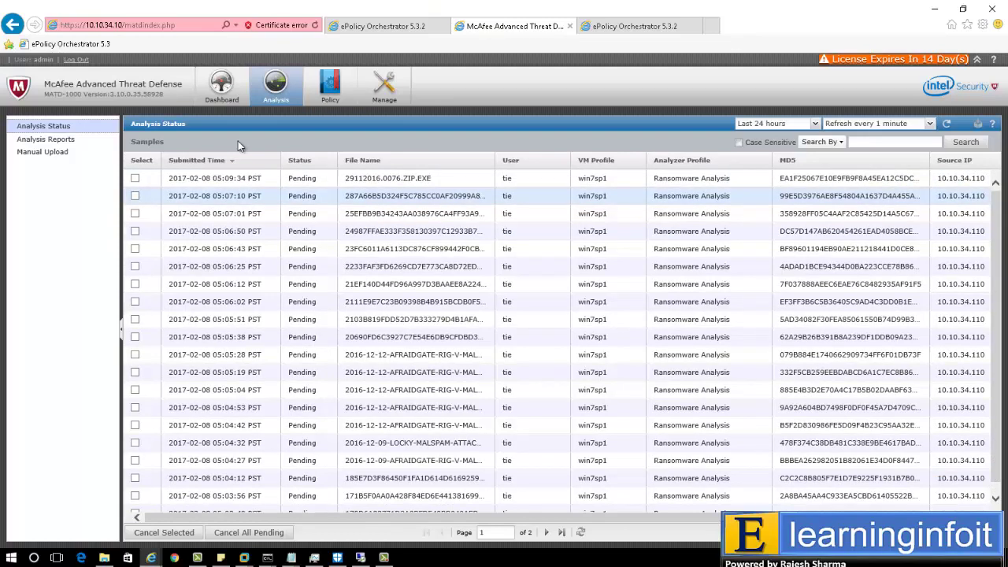
{"action": "left_click", "coordinate": [61, 139]}
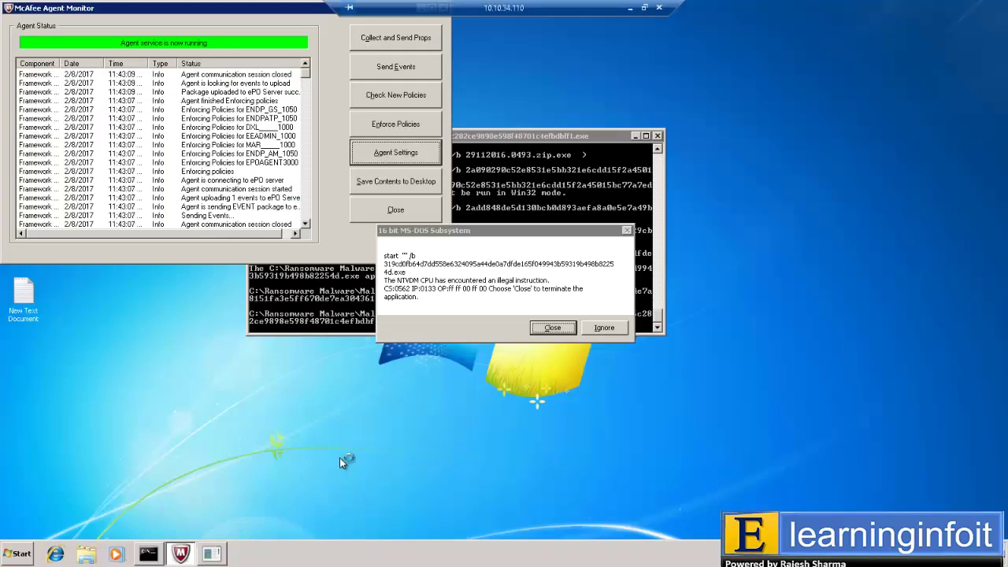
Close the 16 bit MS-DOS Subsystem error in the 10.10.34.110 remote session and return to the Advanced Threat Defense reports.
{"action": "left_click", "coordinate": [361, 558]}
{"action": "left_click", "coordinate": [542, 329]}
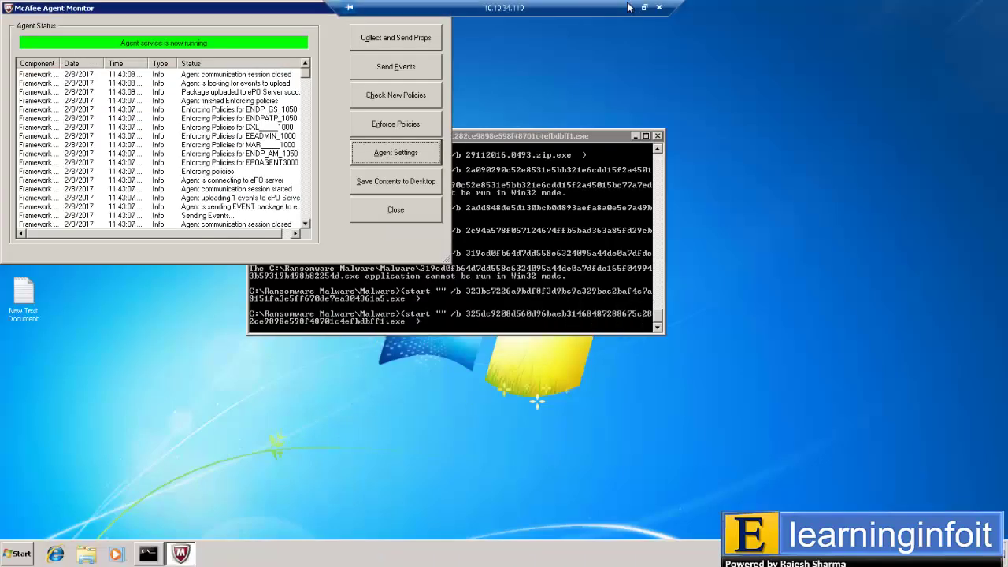
{"action": "left_click", "coordinate": [630, 8]}
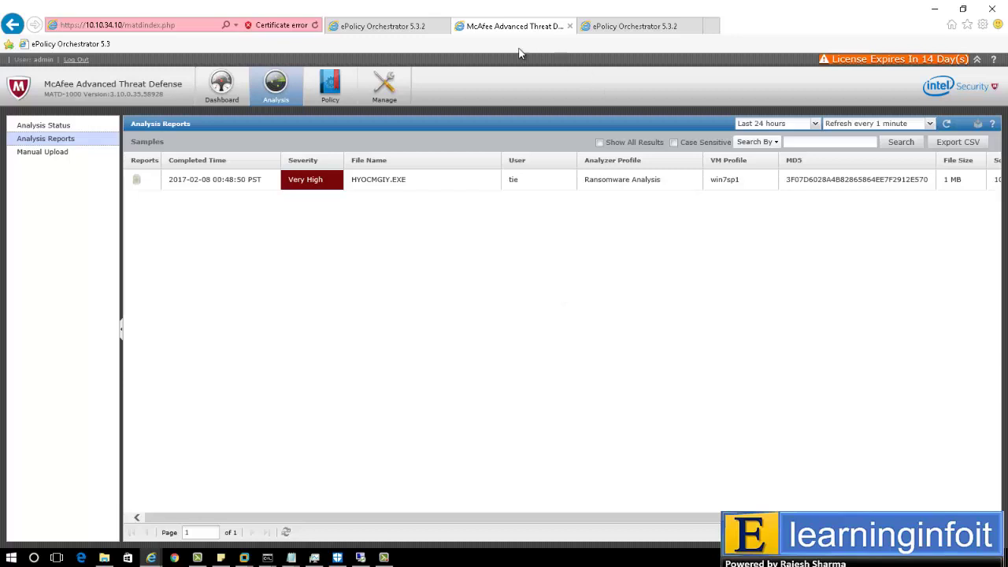
Switch to ePolicy Orchestrator's TIE Reputations page and examine the composite, GTI and ATD reputations of the files listed in File Search.
{"action": "left_click", "coordinate": [641, 27]}
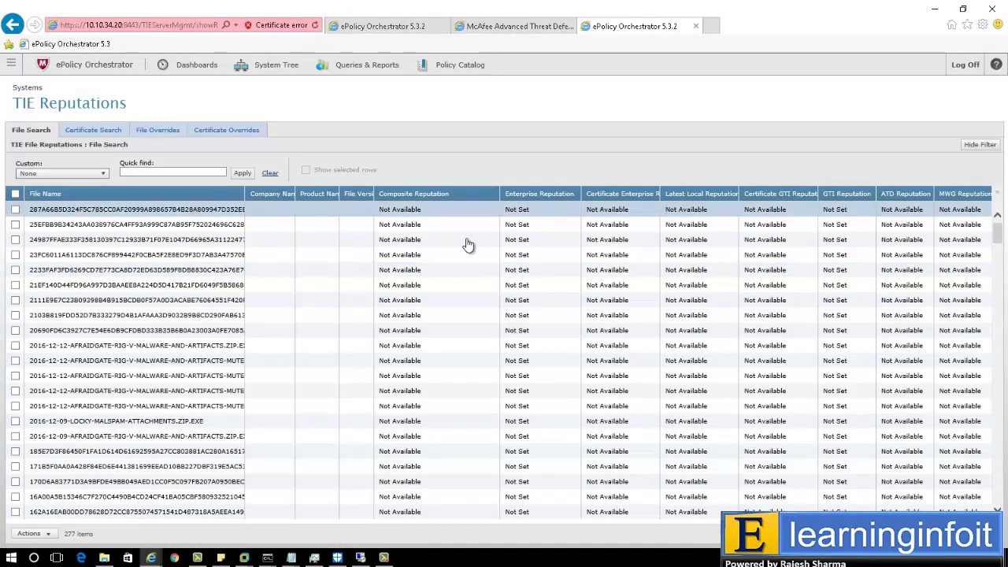
{"action": "mouse_move", "coordinate": [999, 244]}
{"action": "left_mouse_down"}
{"action": "mouse_move", "coordinate": [999, 296]}
{"action": "mouse_move", "coordinate": [998, 227]}
{"action": "left_mouse_up"}
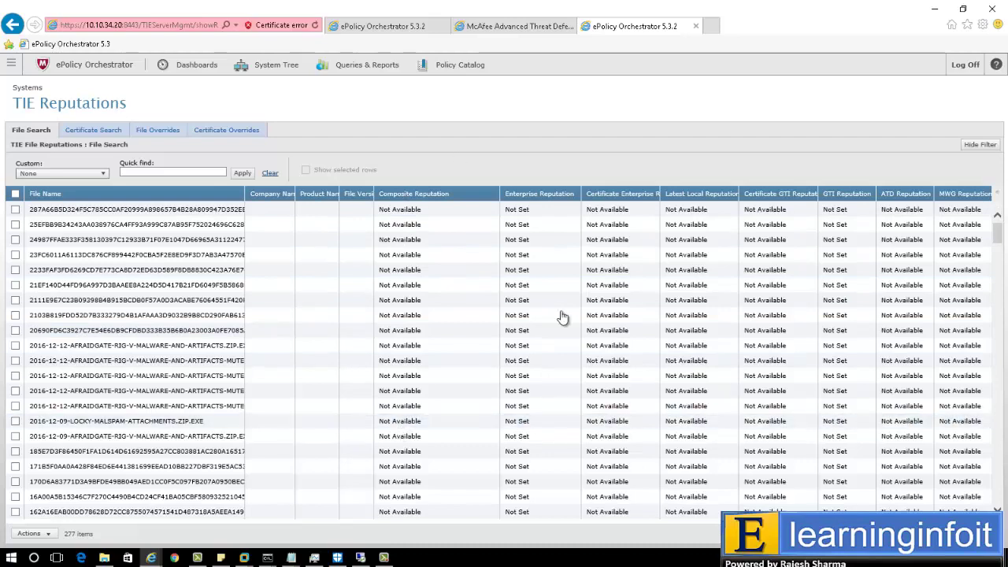
{"action": "left_click_drag", "start_coordinate": [998, 234], "coordinate": [987, 266]}
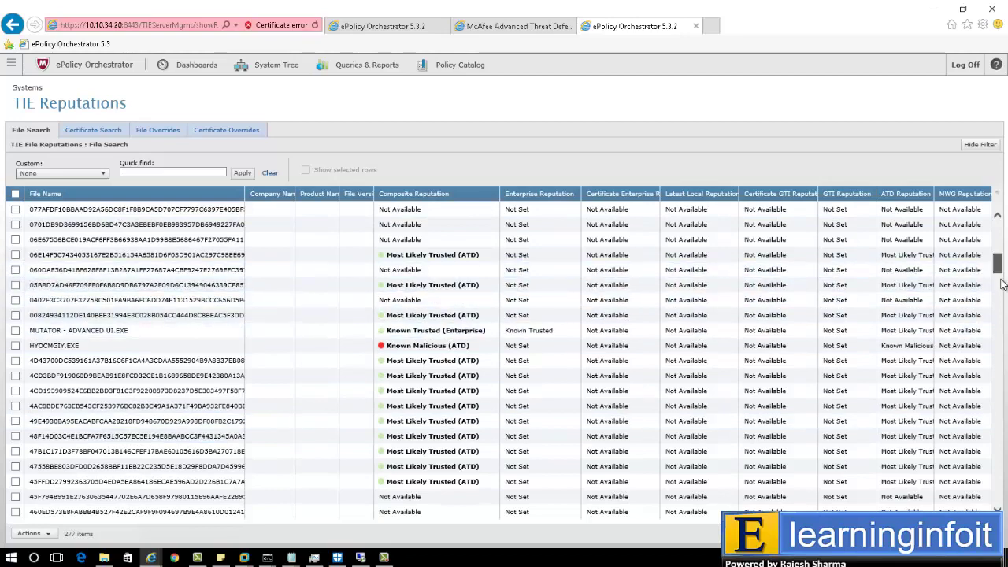
{"action": "left_click", "coordinate": [1002, 332]}
{"action": "left_click", "coordinate": [1002, 332]}
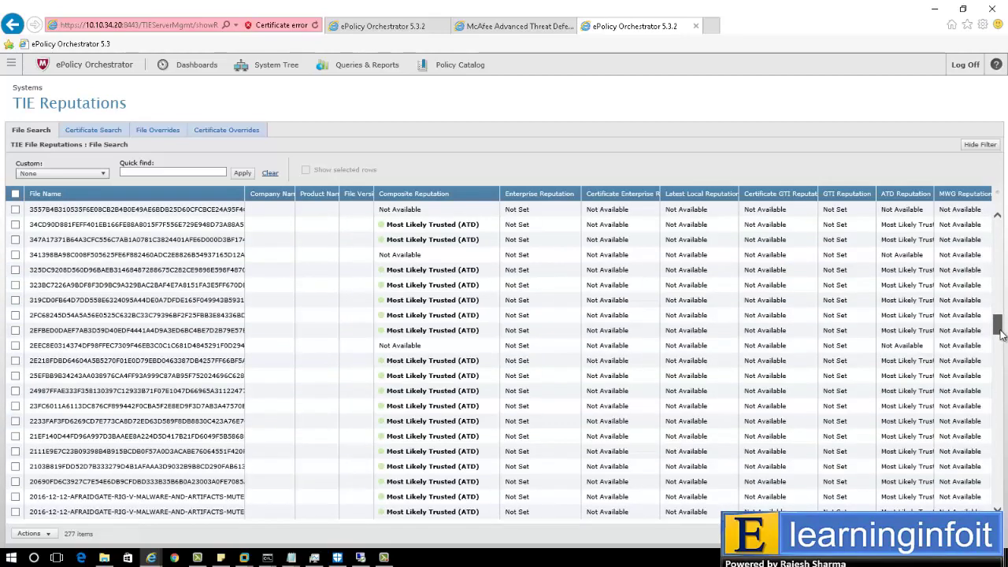
{"action": "left_click_drag", "start_coordinate": [1002, 332], "coordinate": [1000, 424]}
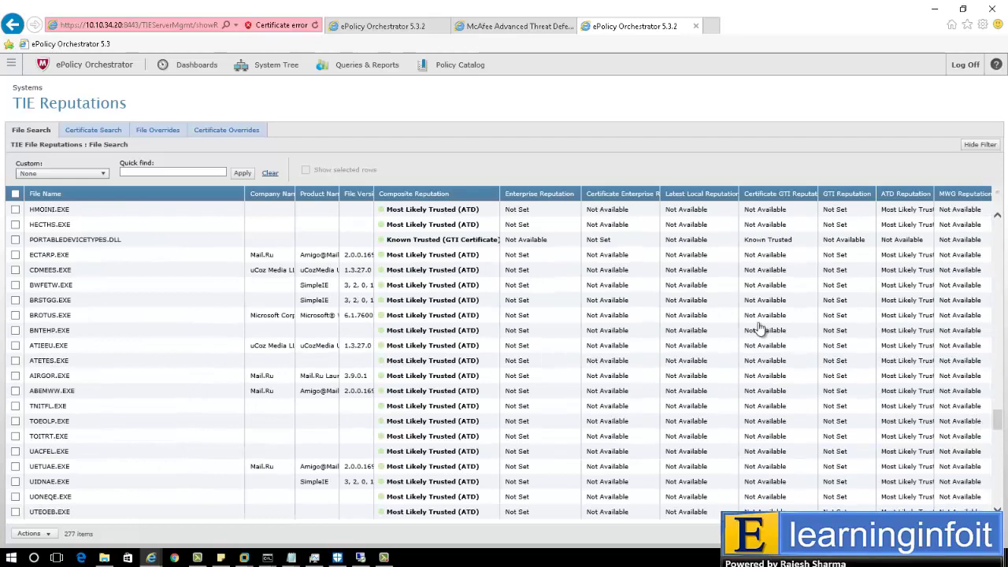
Filter the TIE file list with the custom Malicious files filter and look through the matching files.
{"action": "left_click", "coordinate": [101, 176]}
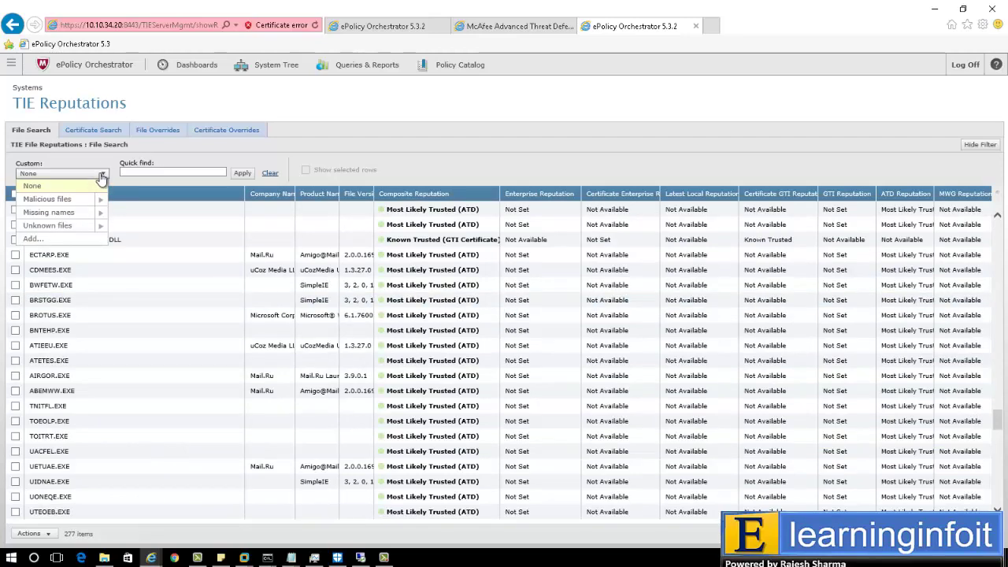
{"action": "left_click", "coordinate": [47, 199]}
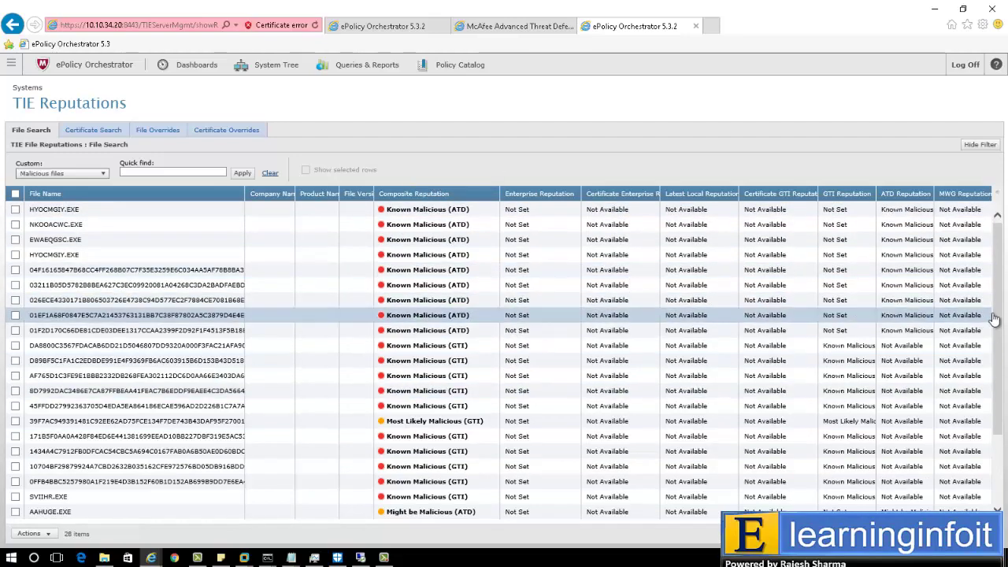
{"action": "left_click_drag", "start_coordinate": [997, 327], "coordinate": [955, 419]}
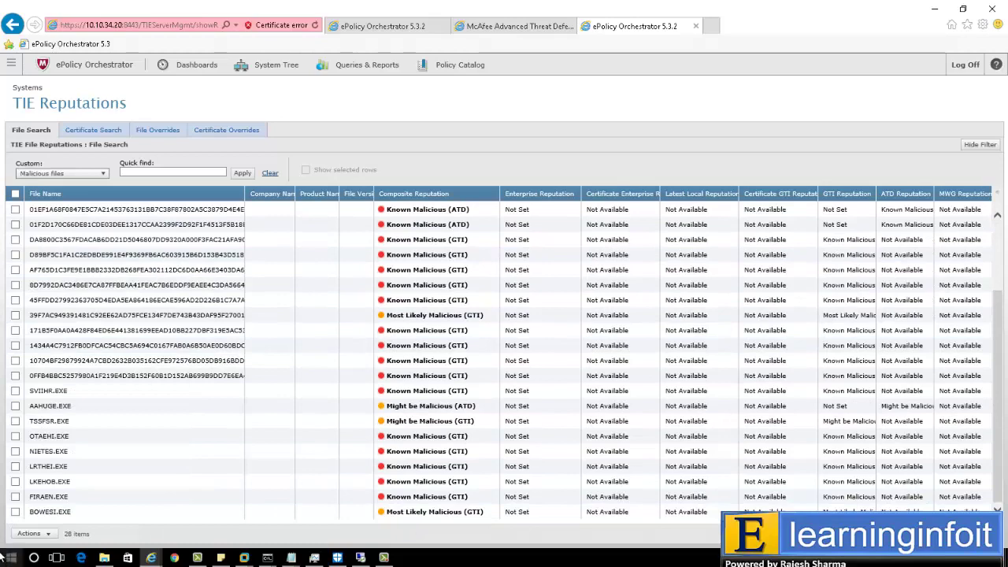